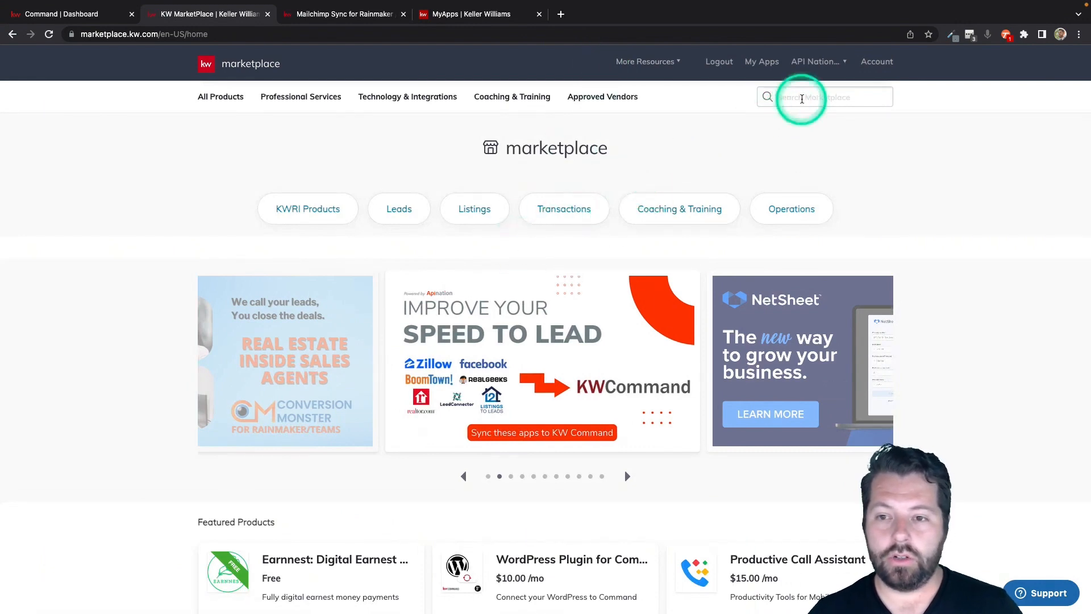
- Search the KW marketplace for "mailchimp" and view the Mailchimp Sync for Rainmaker / Teams to KW Command product page
click(801, 98)
text(mailchimp)
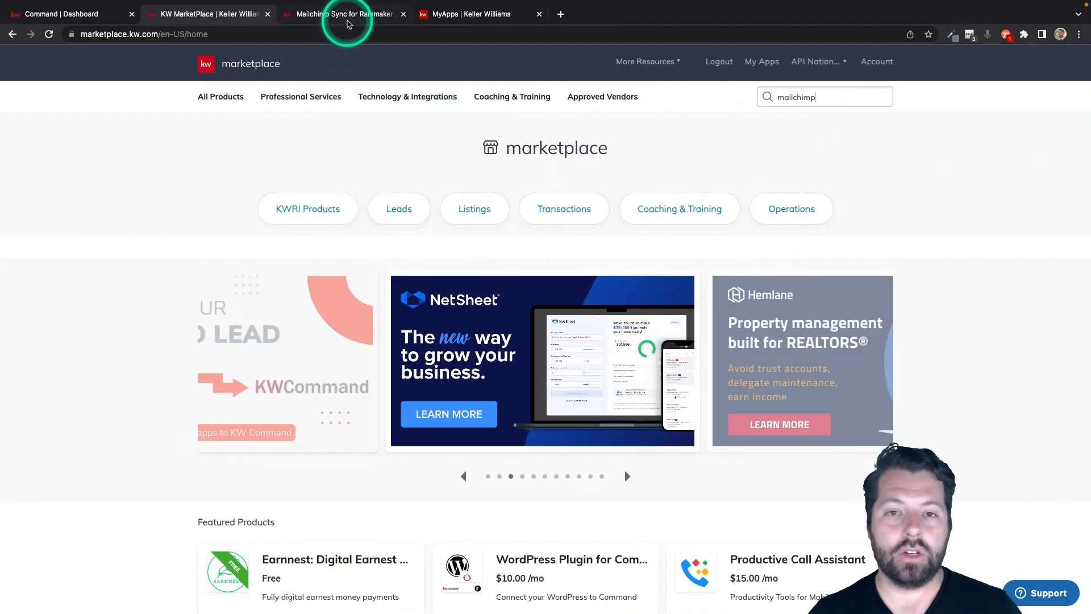
click(348, 21)
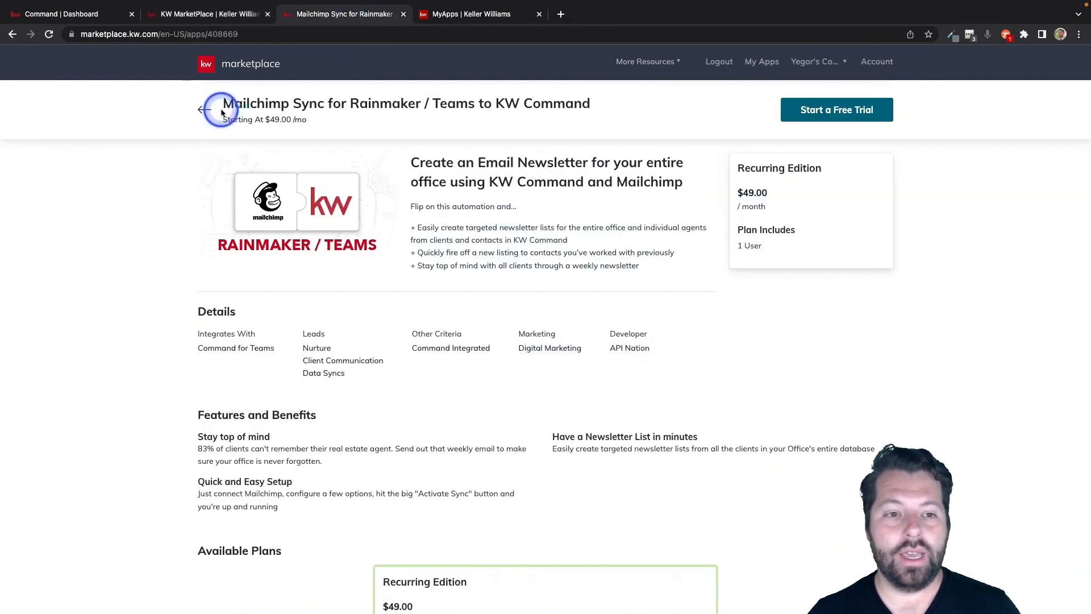
drag(221, 112, 474, 107)
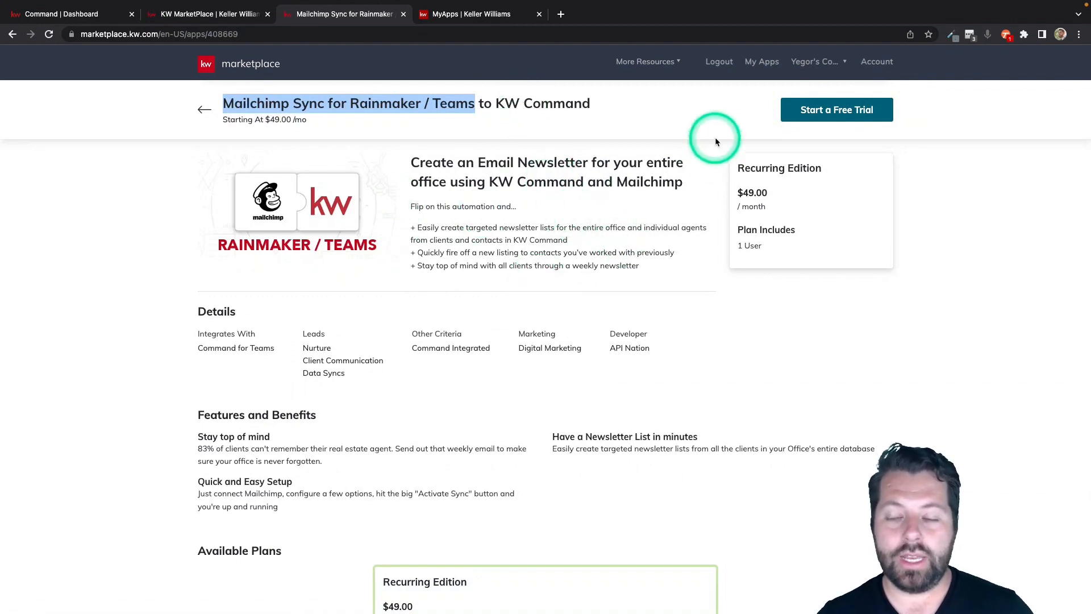
- Launch Mailchimp Sync for Rainmaker / Teams to KW Command from the purchased applications in My Apps
click(441, 13)
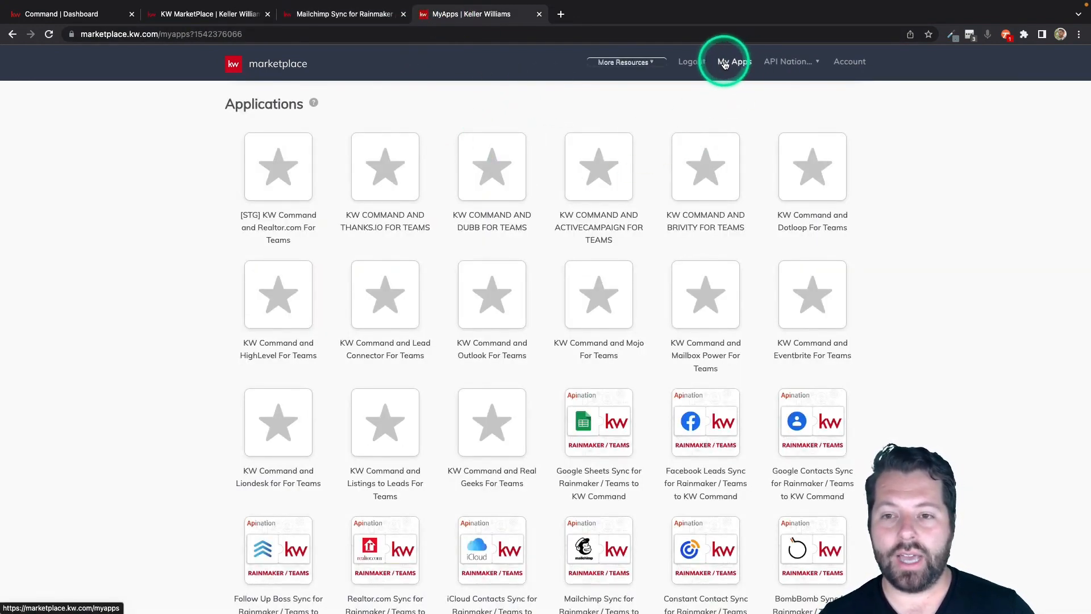
scroll(531, 317, down, 3)
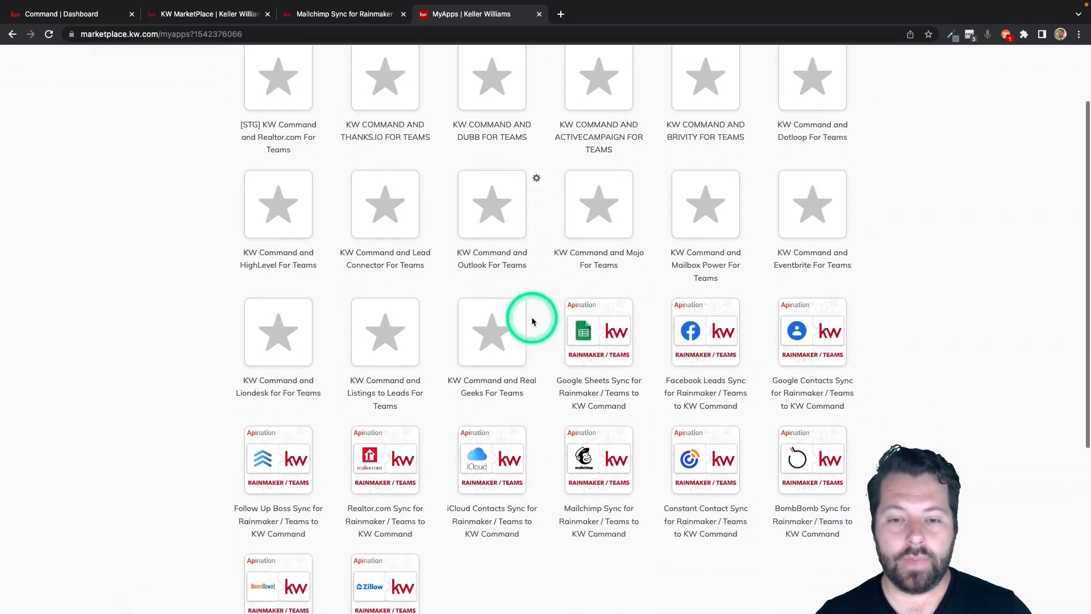
scroll(532, 322, down, 1)
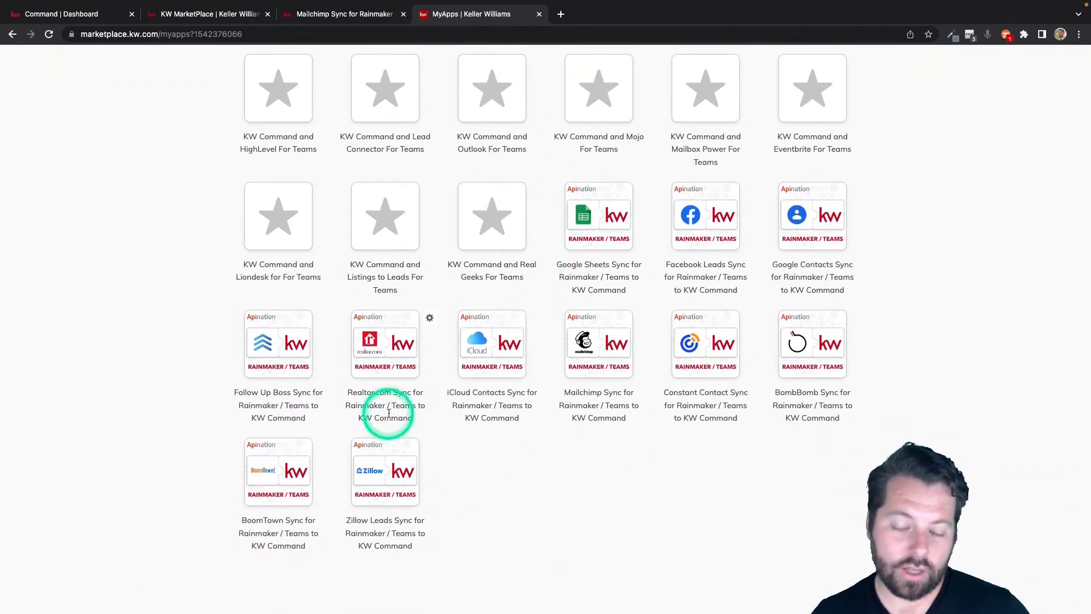
scroll(427, 520, down, 2)
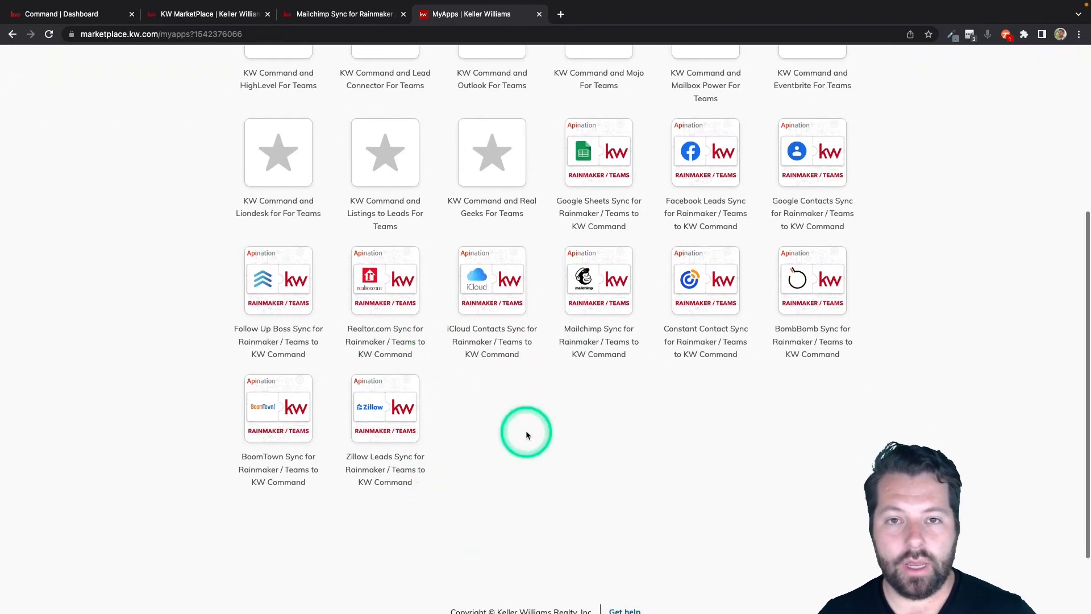
click(602, 289)
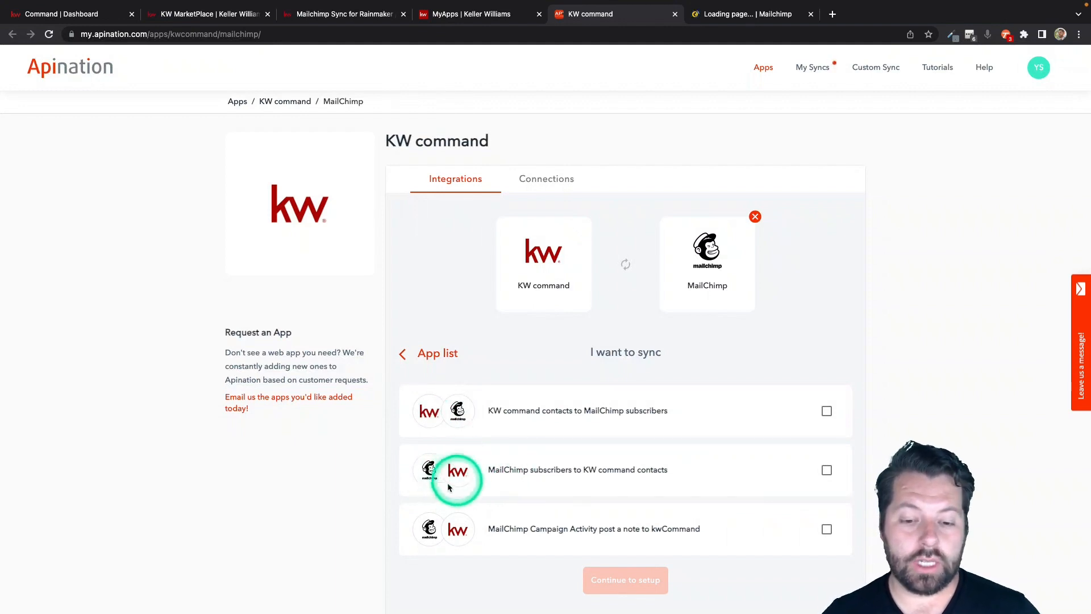
- Select all three KW command and MailChimp syncs, including Campaign Activity notes, and continue to setup
scroll(514, 517, down, 2)
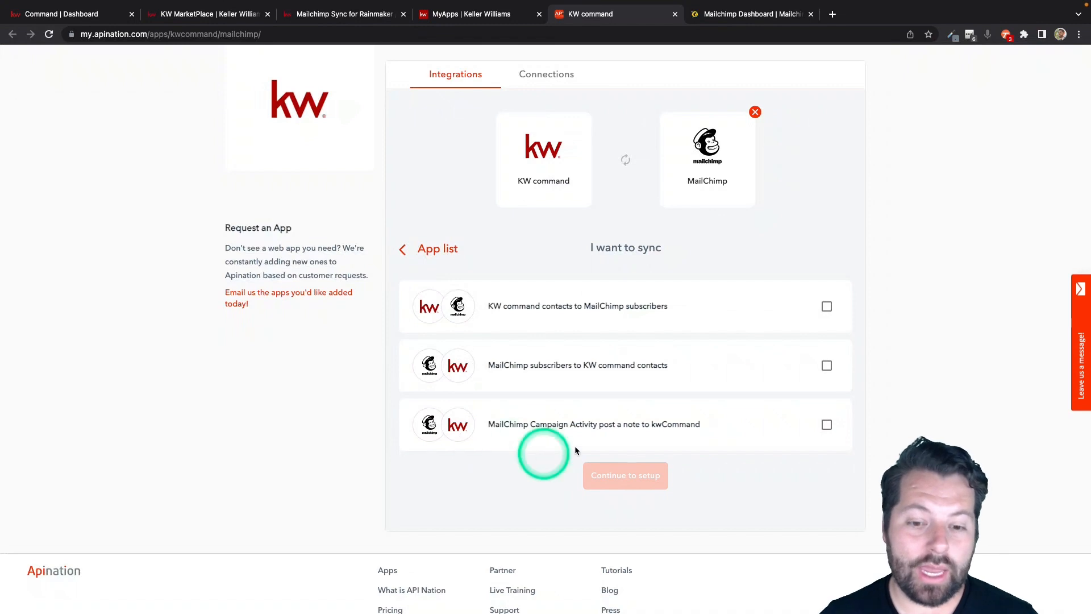
click(828, 308)
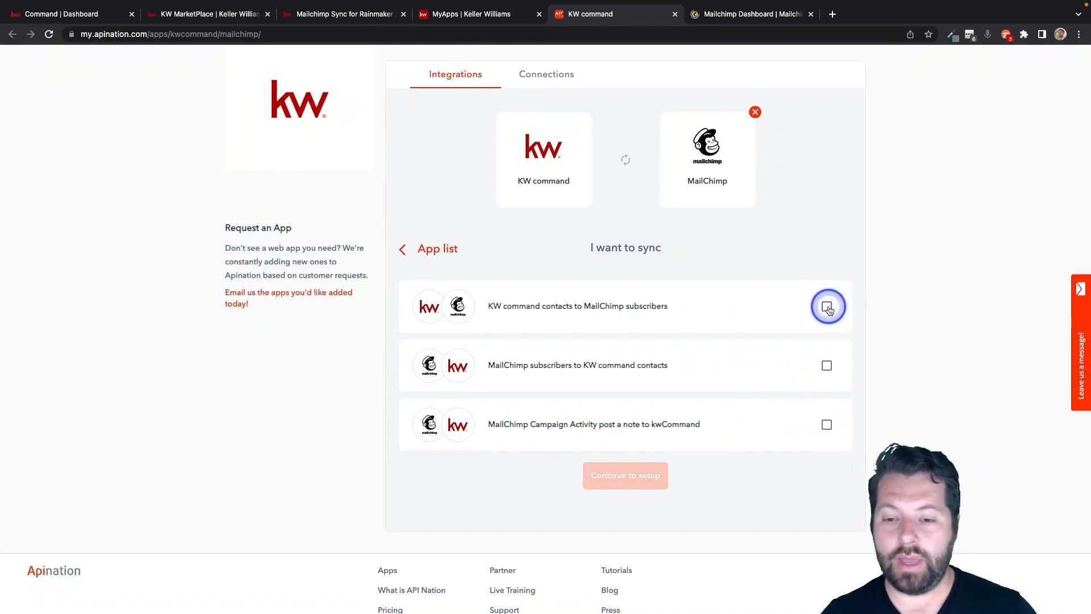
click(827, 367)
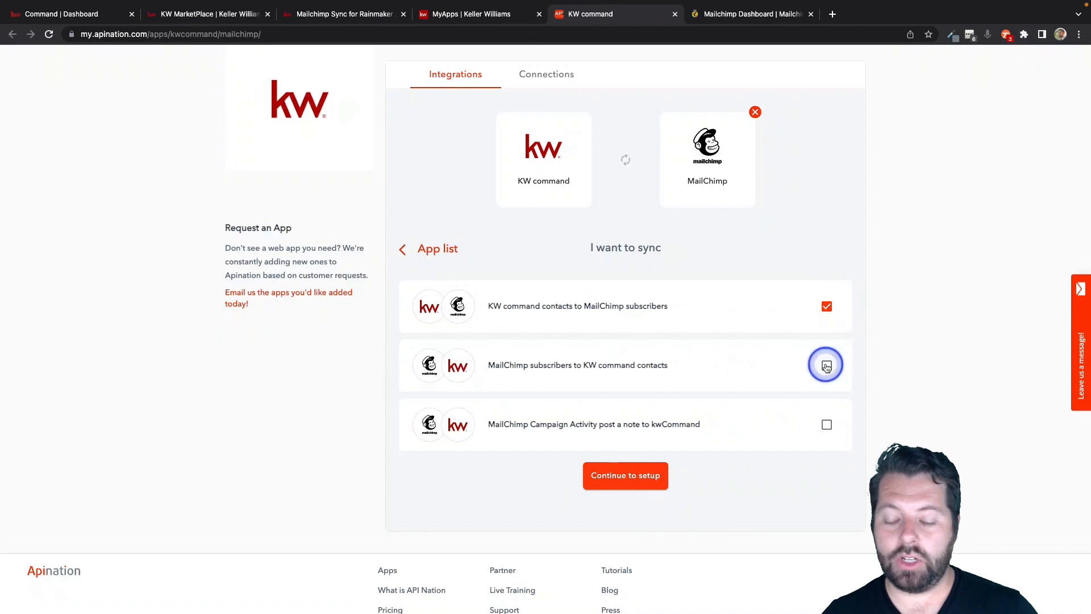
click(827, 424)
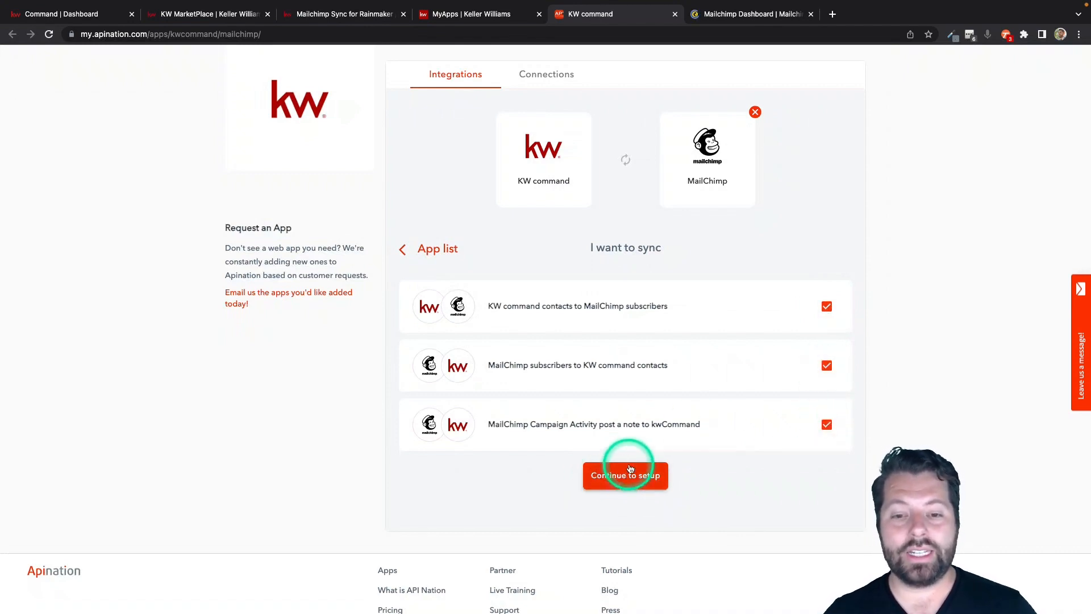
click(629, 474)
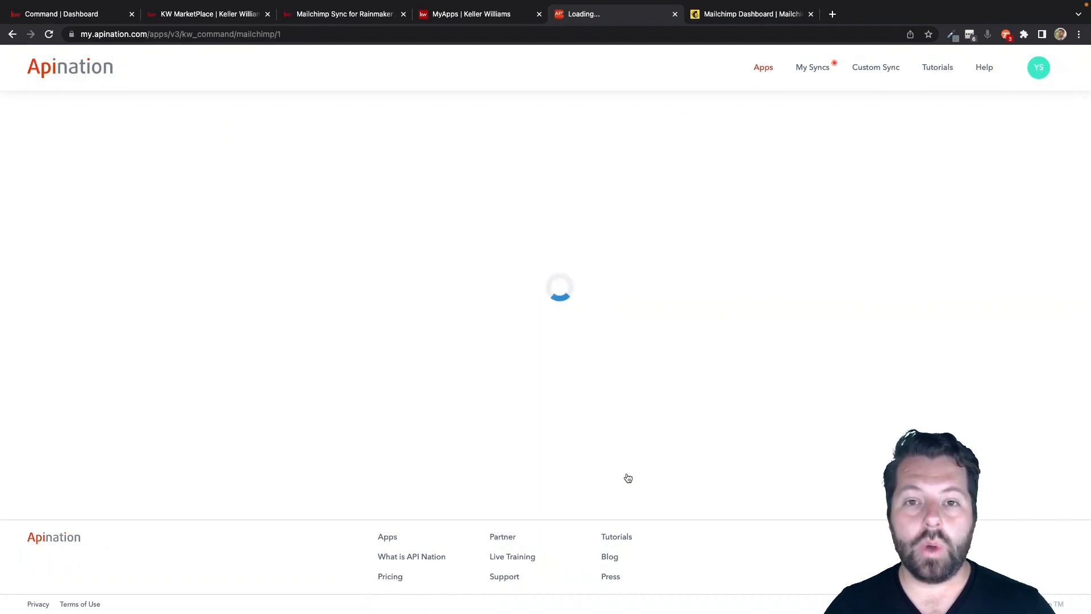
- Choose the API Nation Prod team account as the KW command connection
click(664, 324)
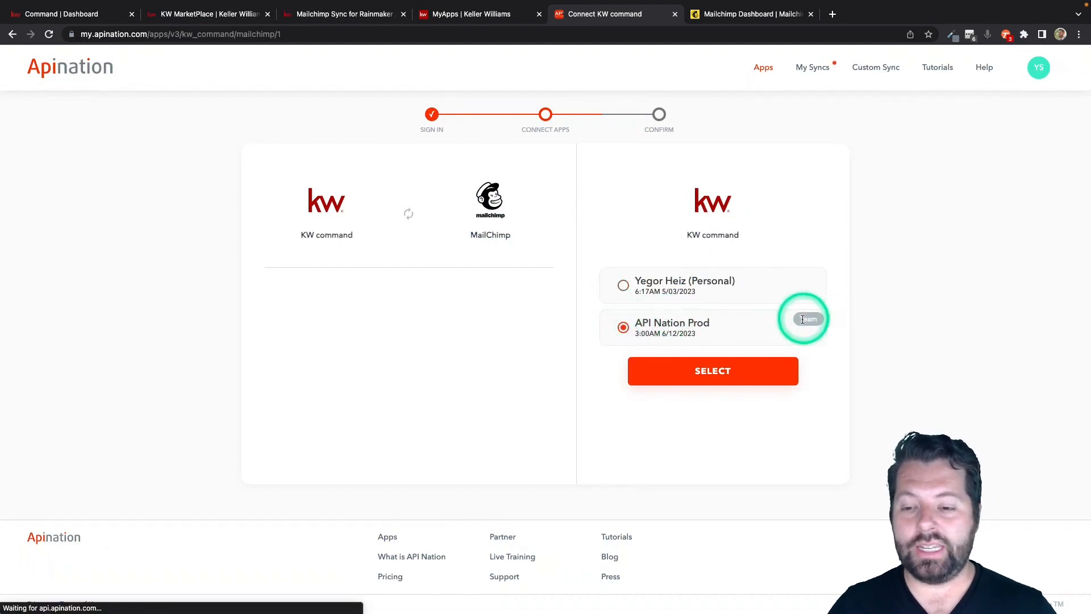
click(727, 370)
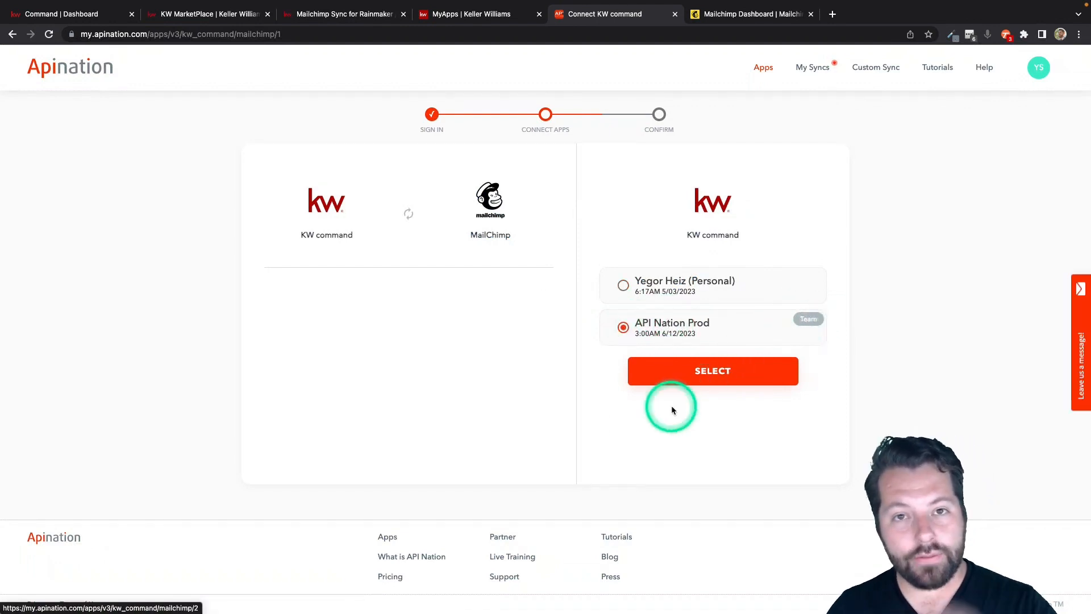
click(682, 371)
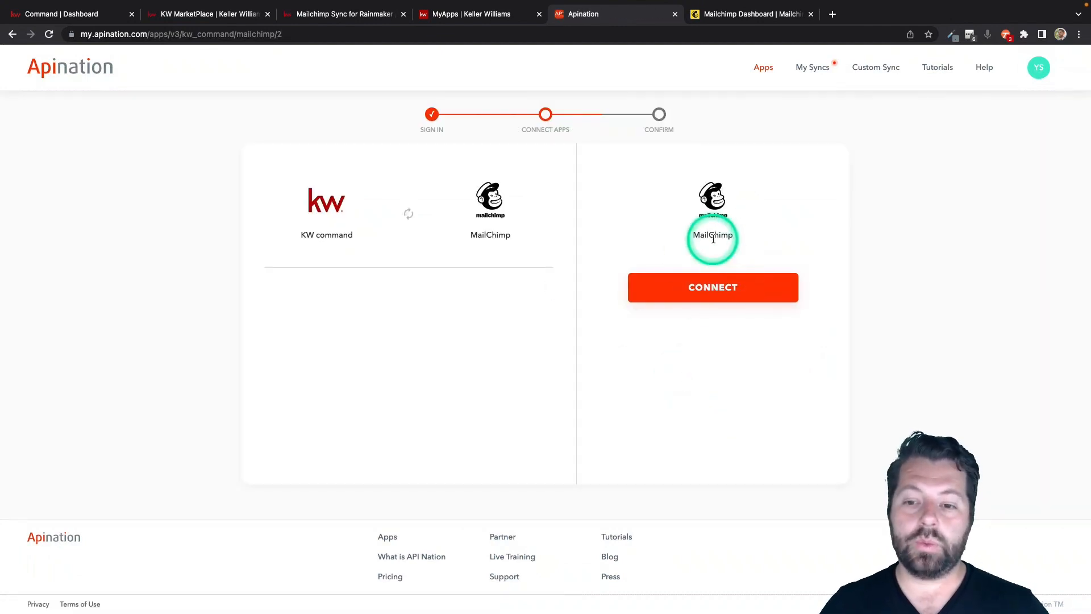
- Start a new MailChimp connection and name it "My Office"
click(705, 289)
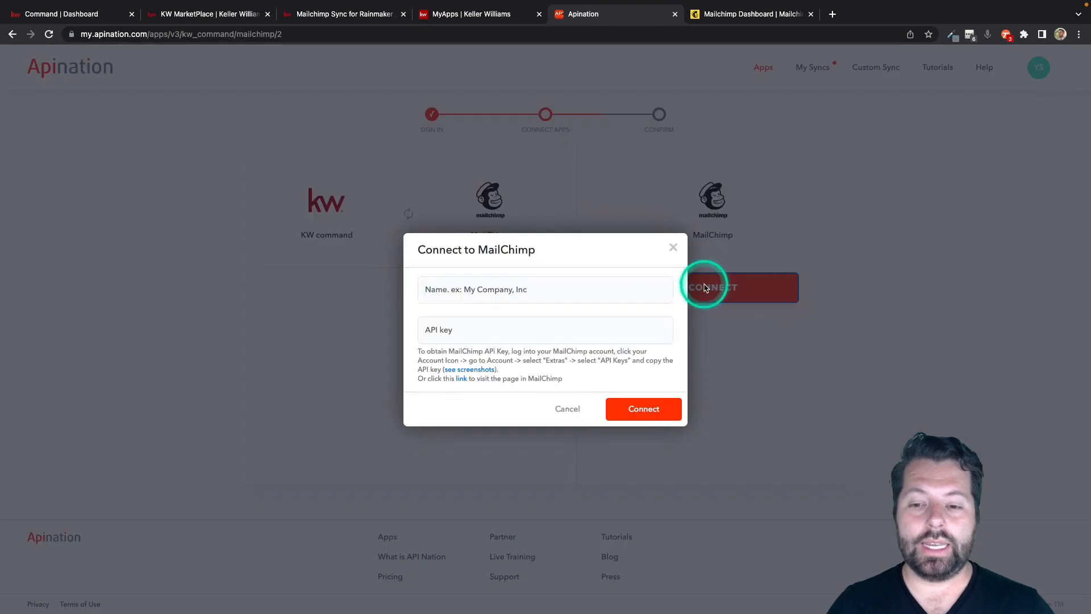
click(432, 290)
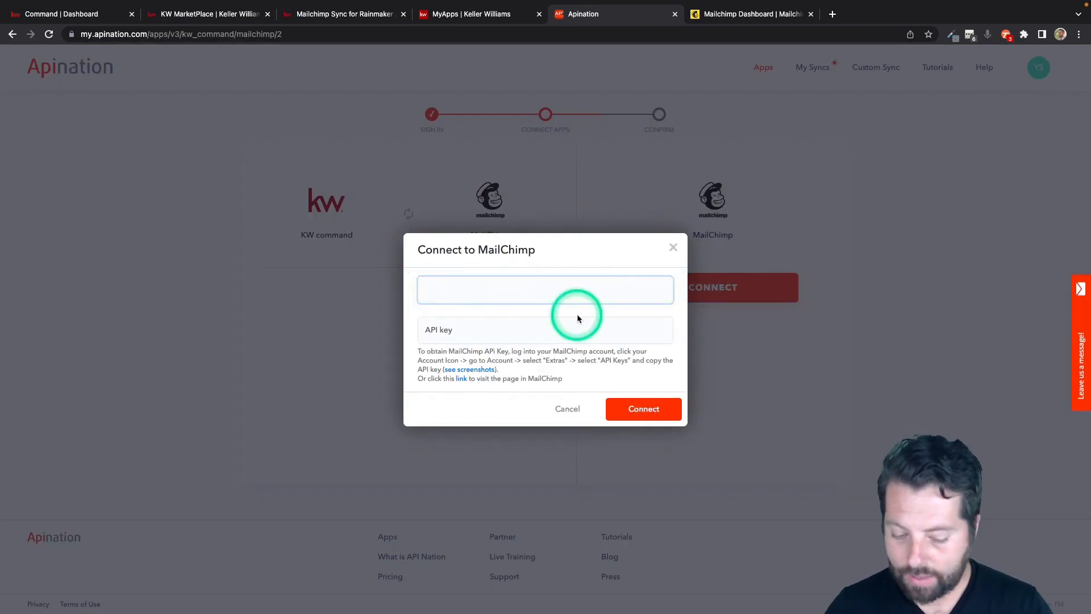
text(My Office)
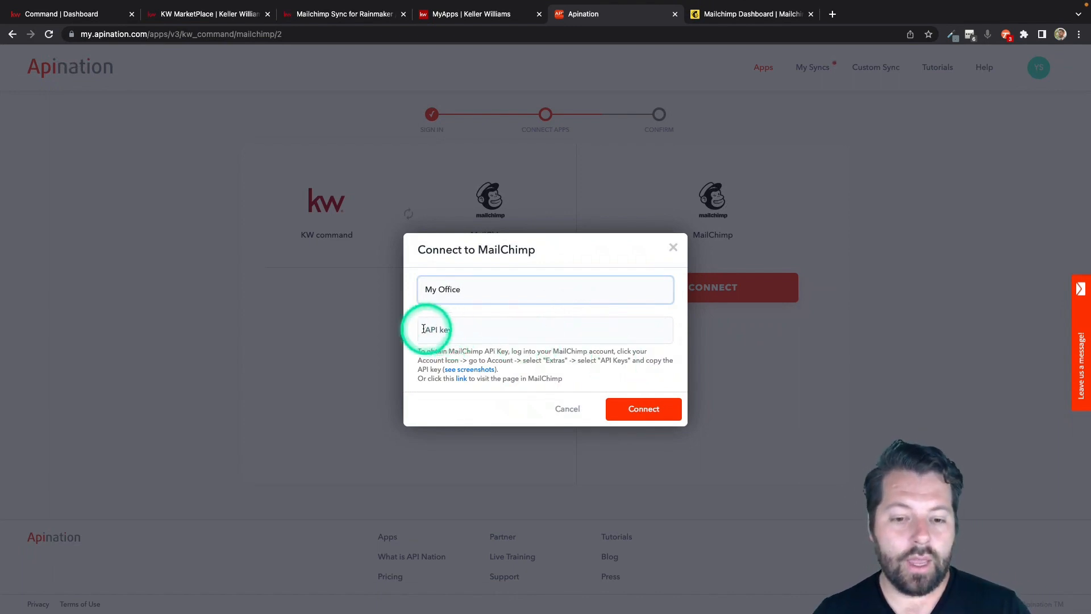
- Switch to Mailchimp and open the API keys page from the account profile's extras
click(772, 45)
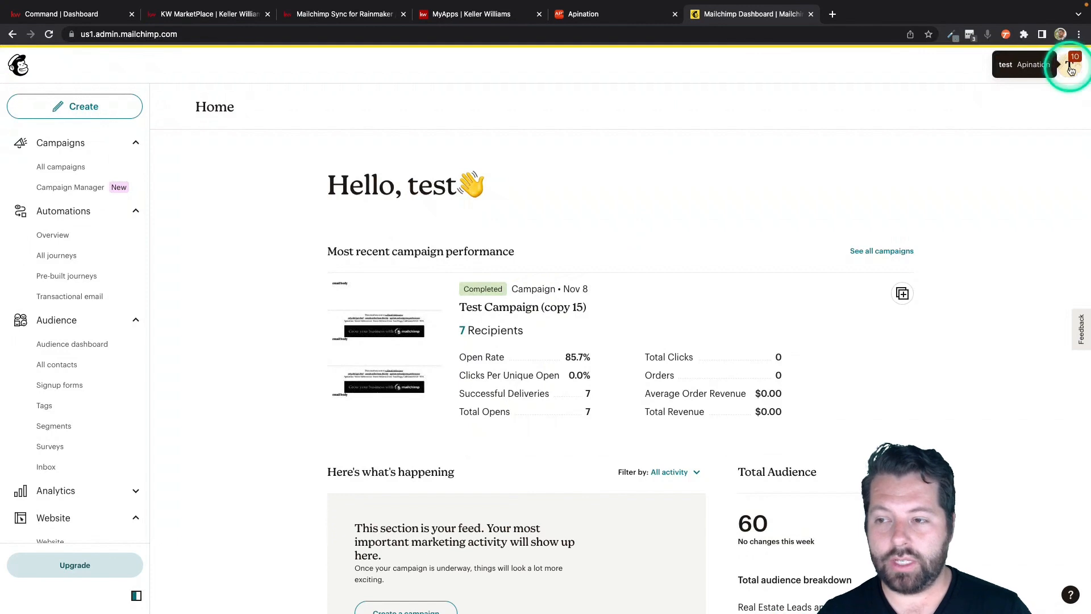
click(1071, 69)
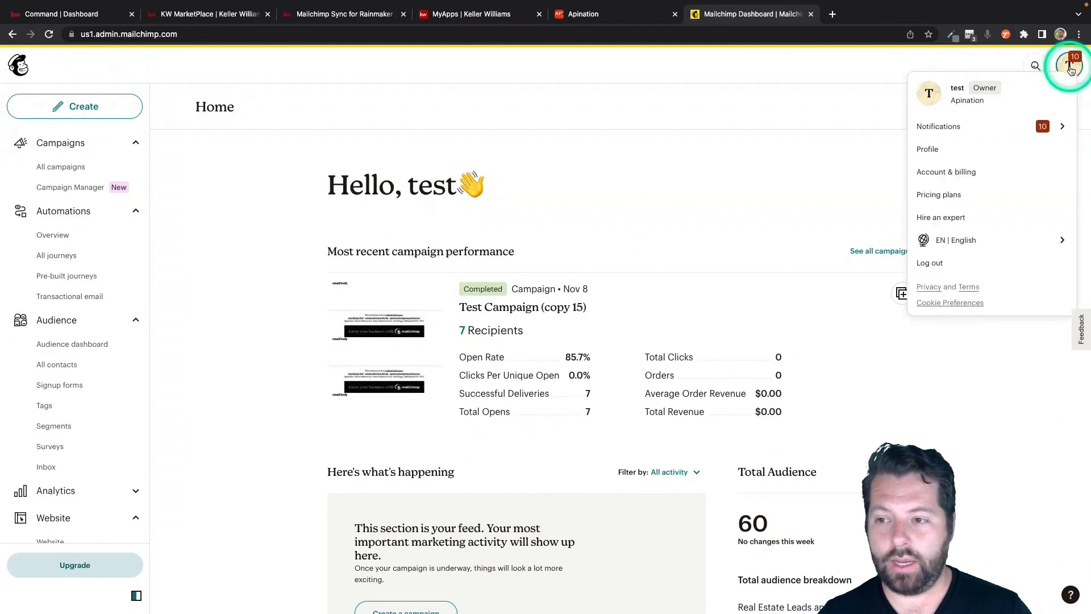
click(975, 151)
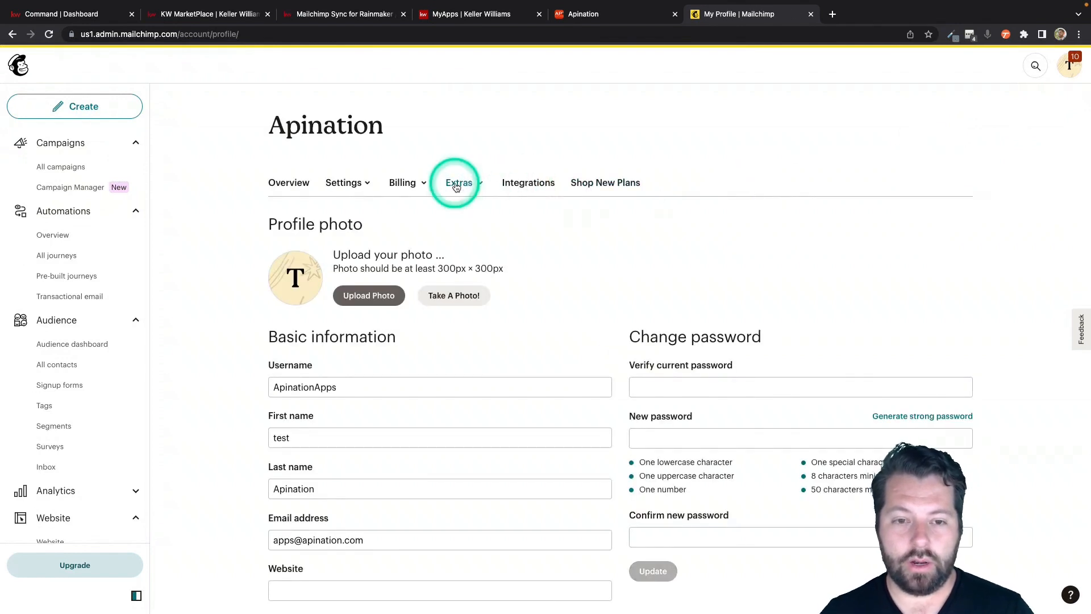
click(458, 183)
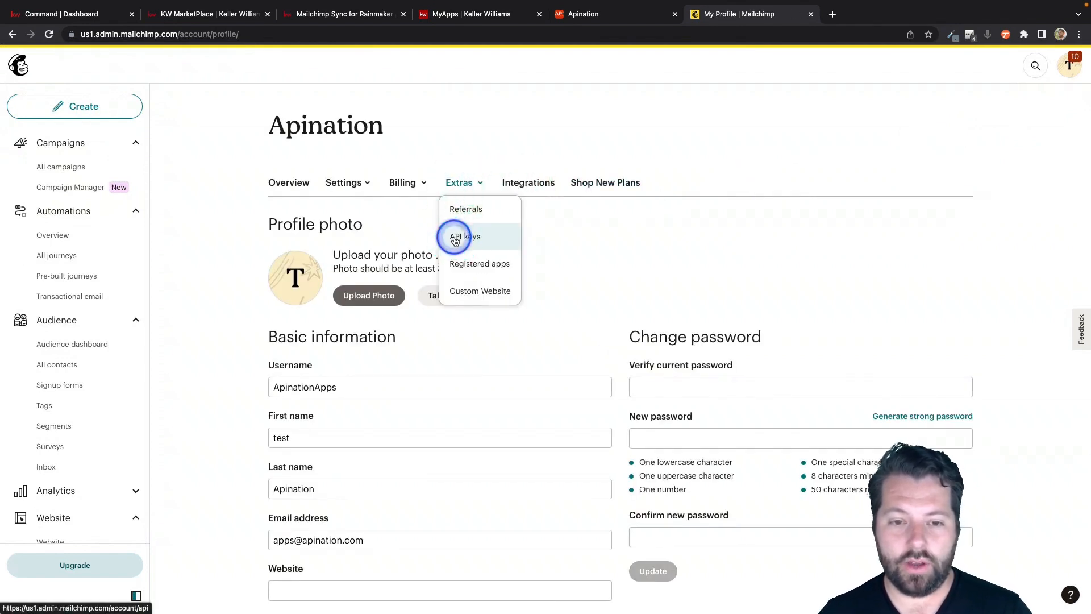
click(455, 237)
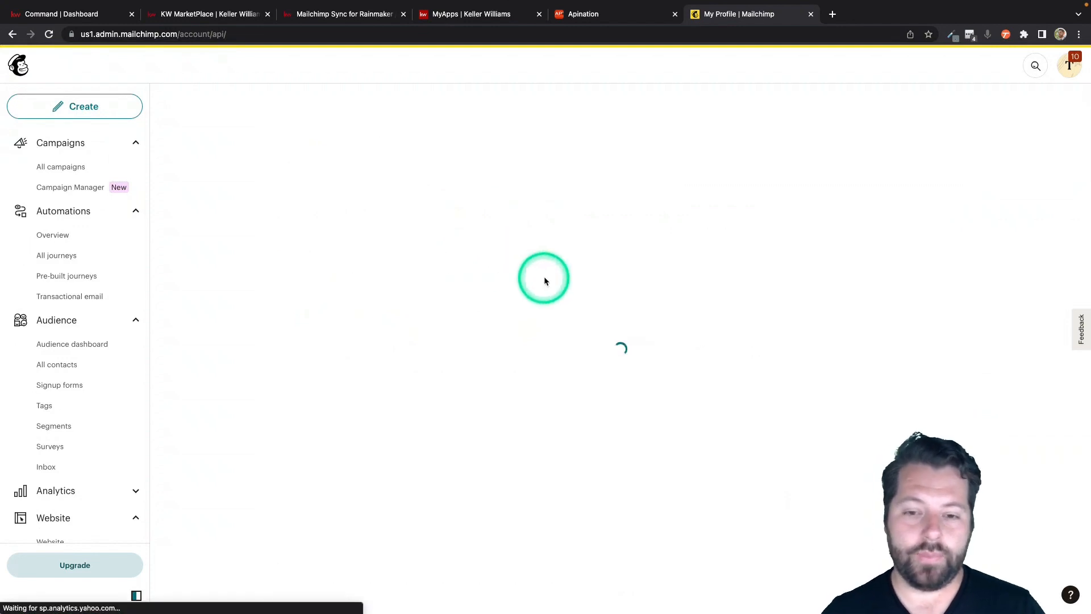
- Generate a new Mailchimp API key named "KW Command" and copy it to the clipboard
scroll(586, 545, down, 3)
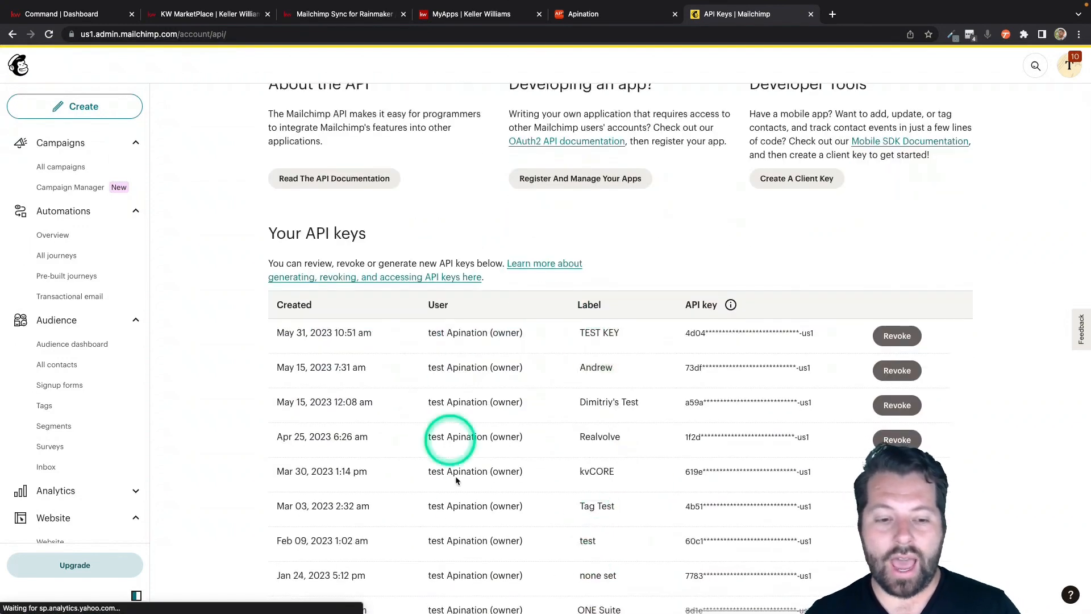
scroll(586, 480, down, 3)
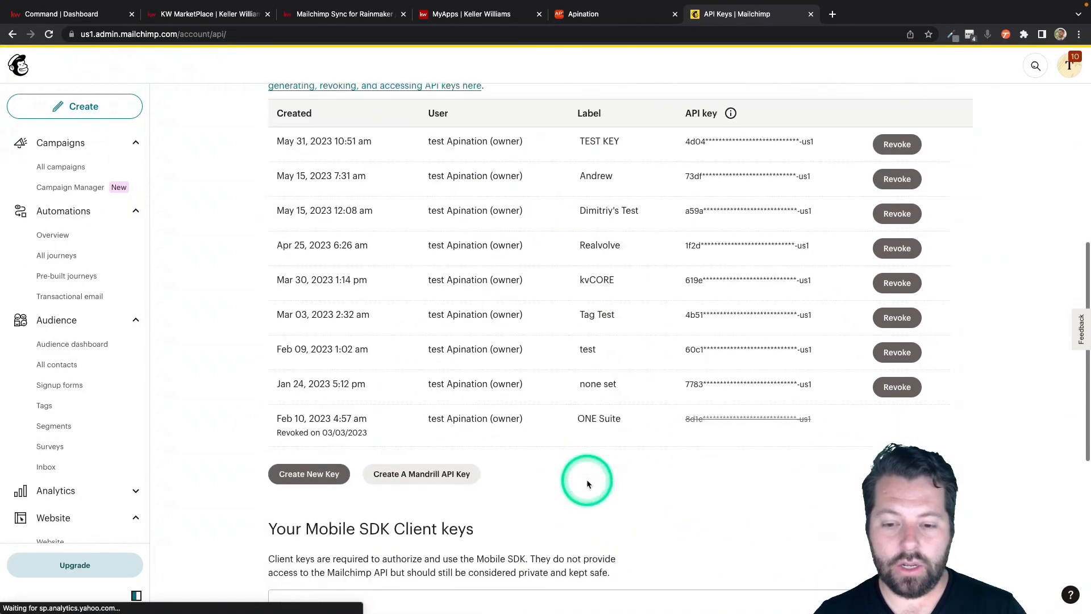
click(290, 415)
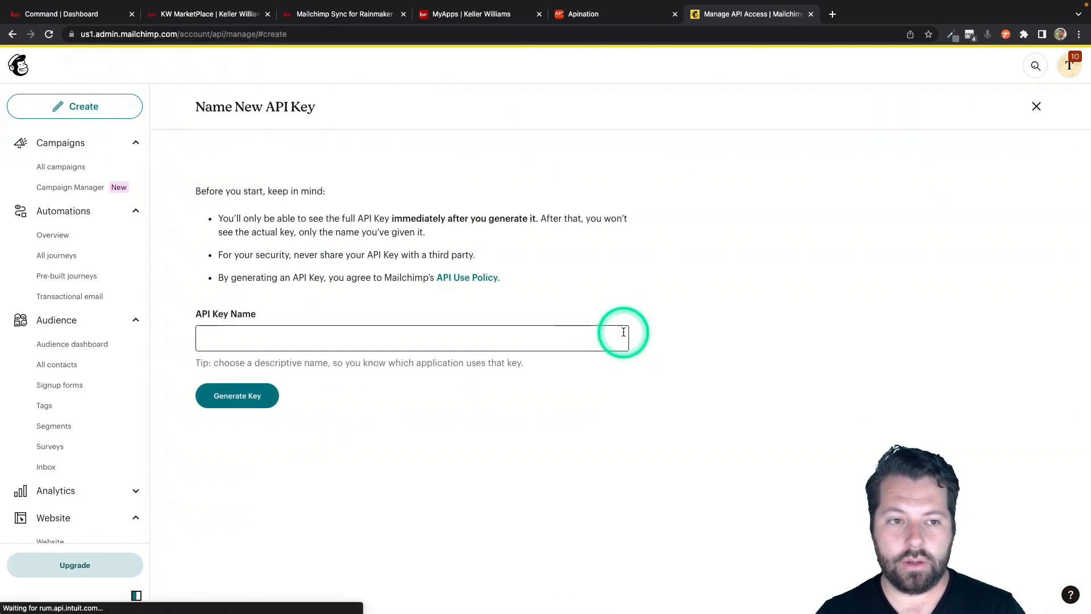
click(525, 344)
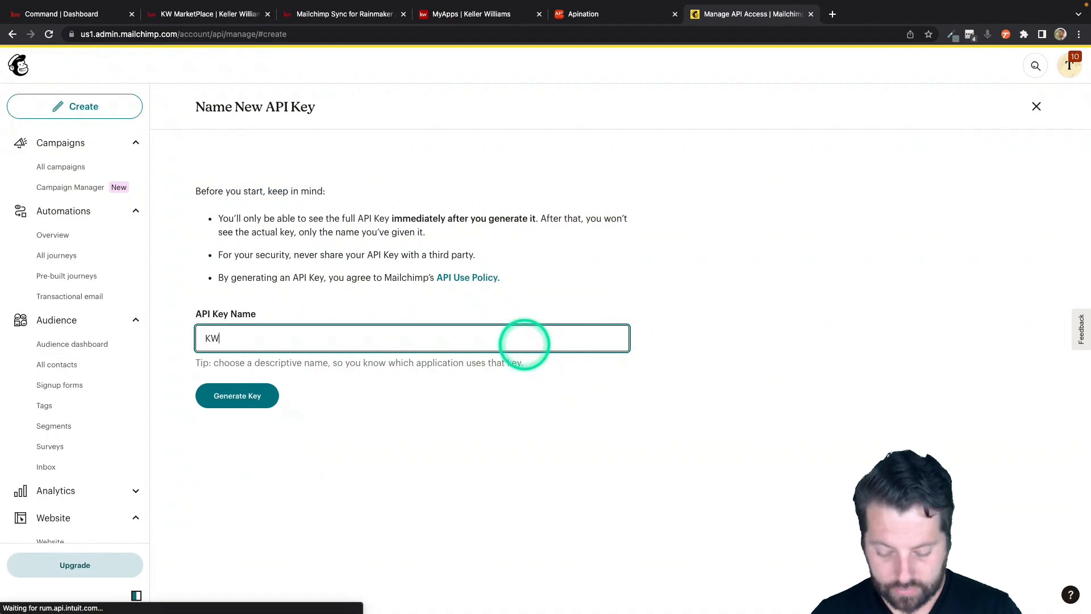
text(KW Command)
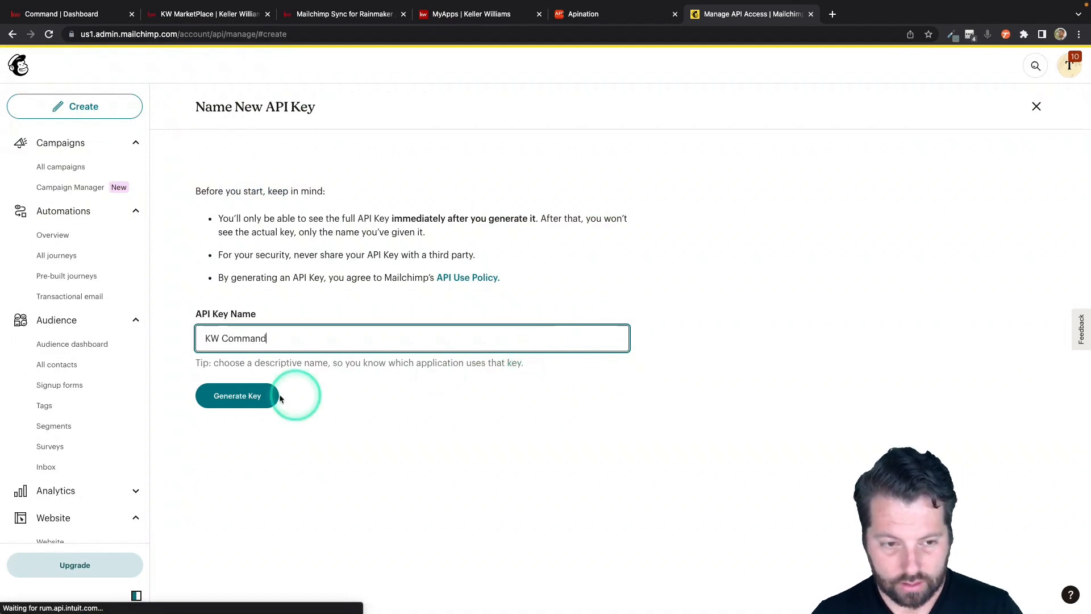
click(252, 397)
click(256, 269)
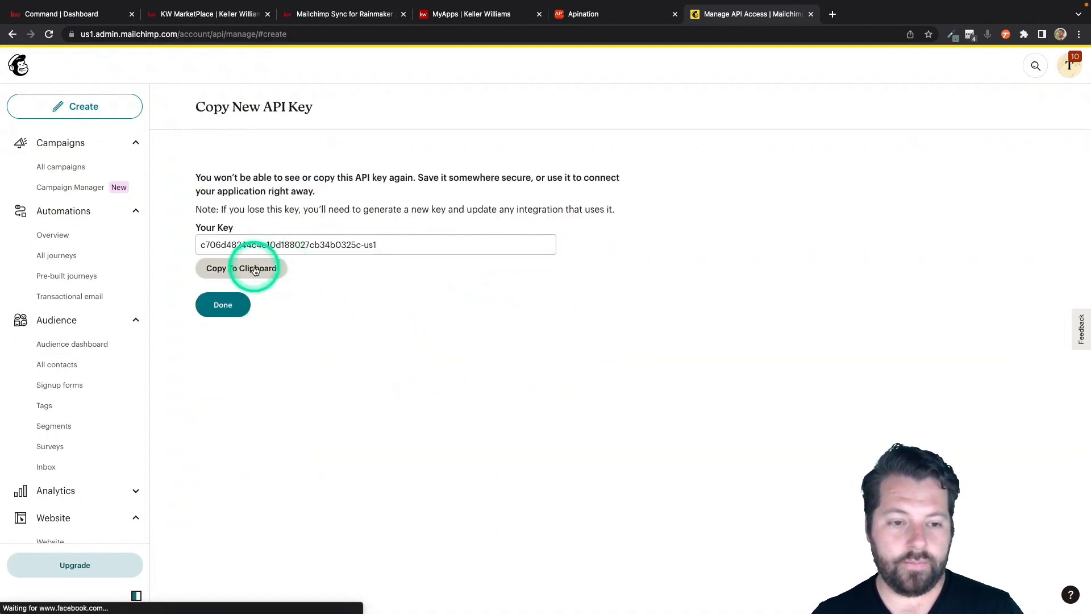
- Switch back to Apination, paste the copied API key into the MailChimp connection's API key field, and connect
click(577, 15)
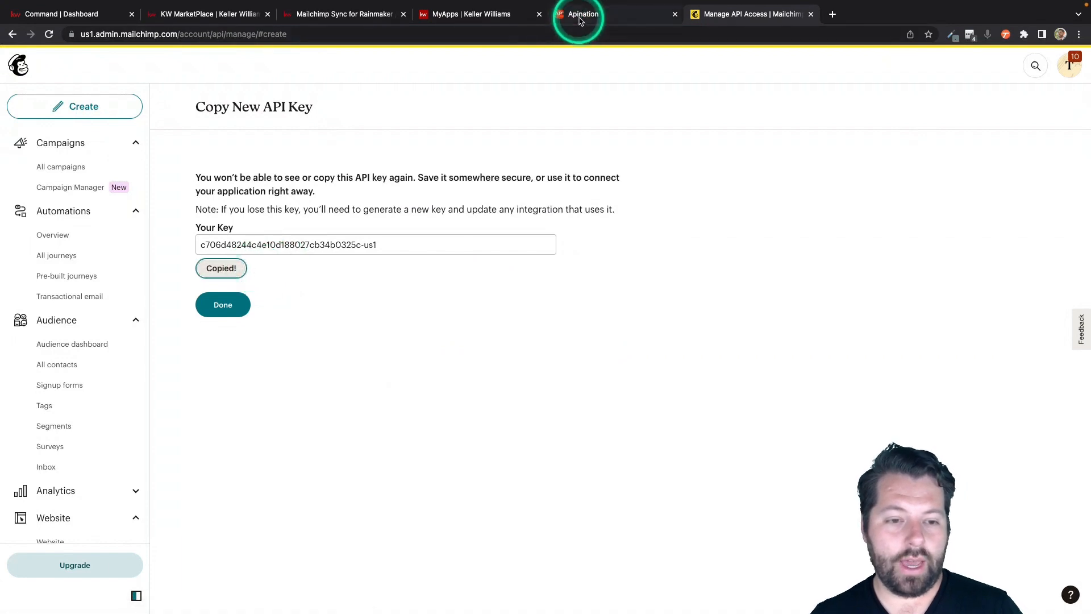
click(541, 341)
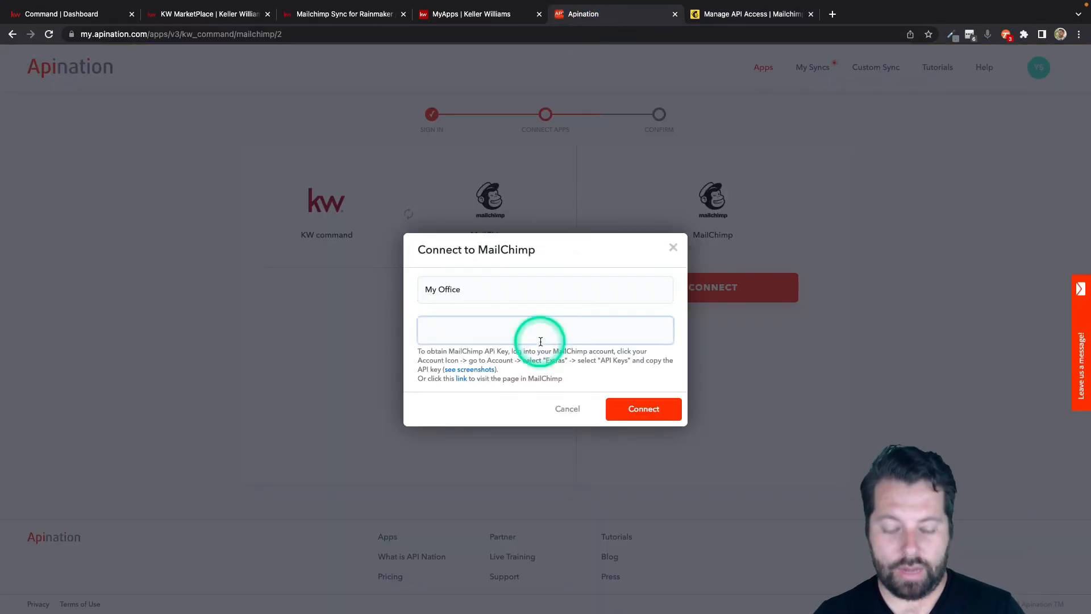
key(super+v)
click(641, 406)
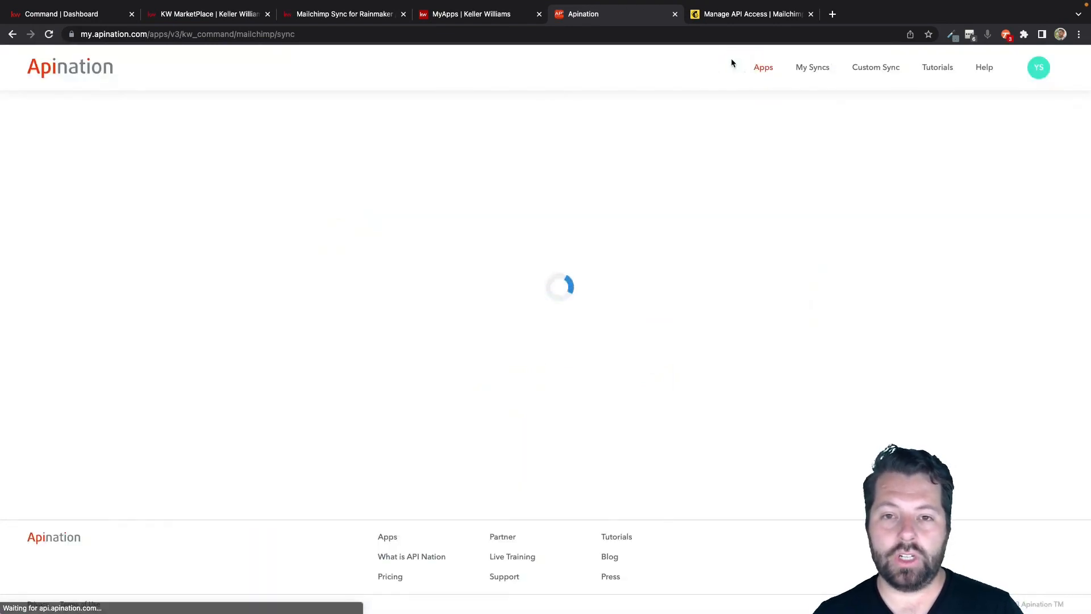
- Go to the draft syncs and open the "KW command contacts to MailChimp subscribers" workflow for setup
click(531, 284)
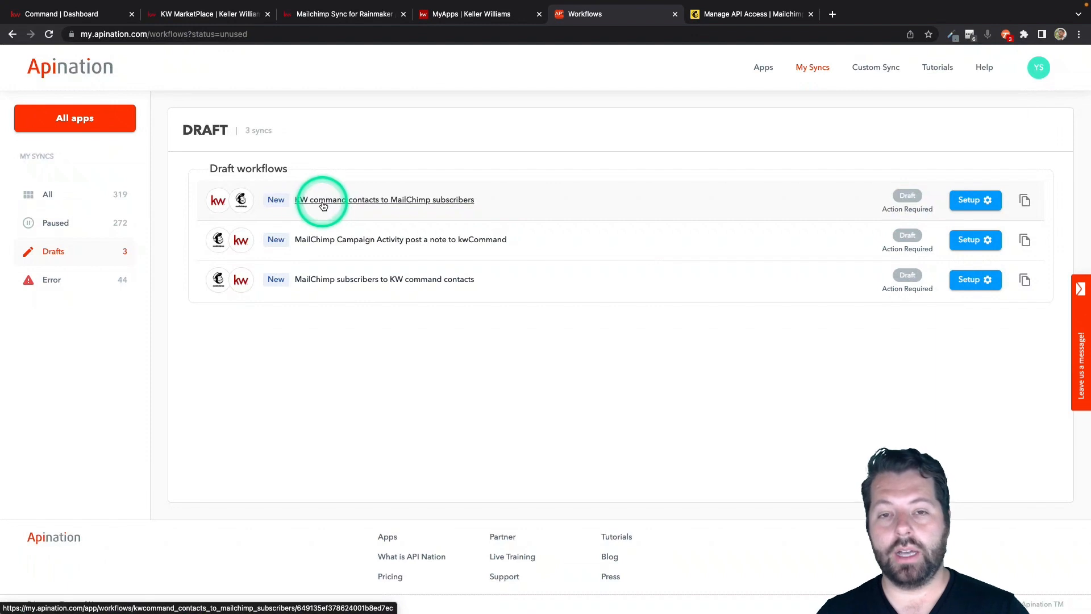
click(358, 200)
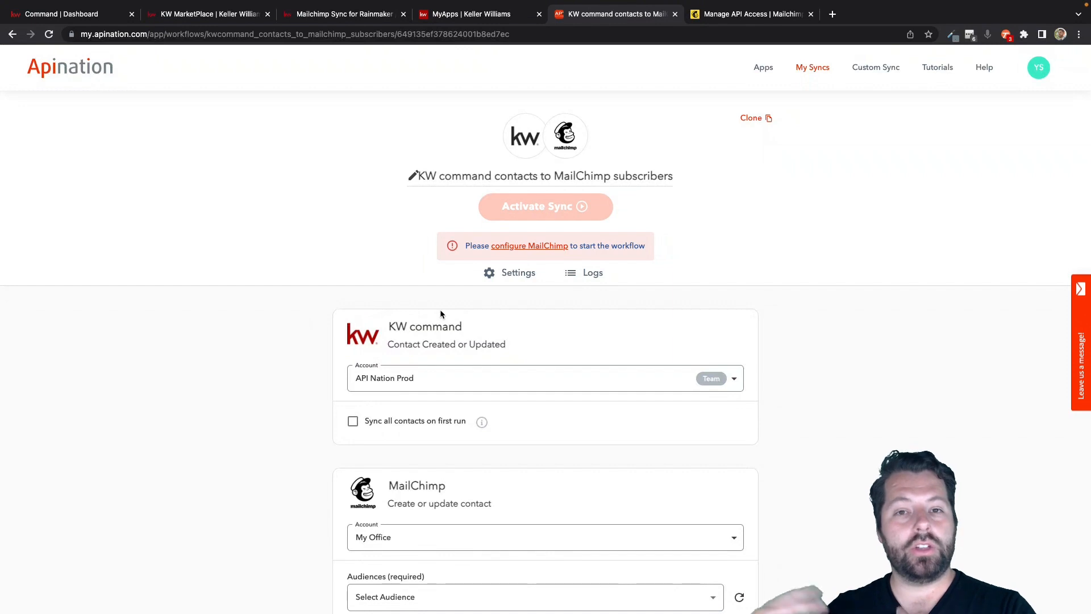
- Enable syncing all contacts on the first run for the KW command team account
click(491, 384)
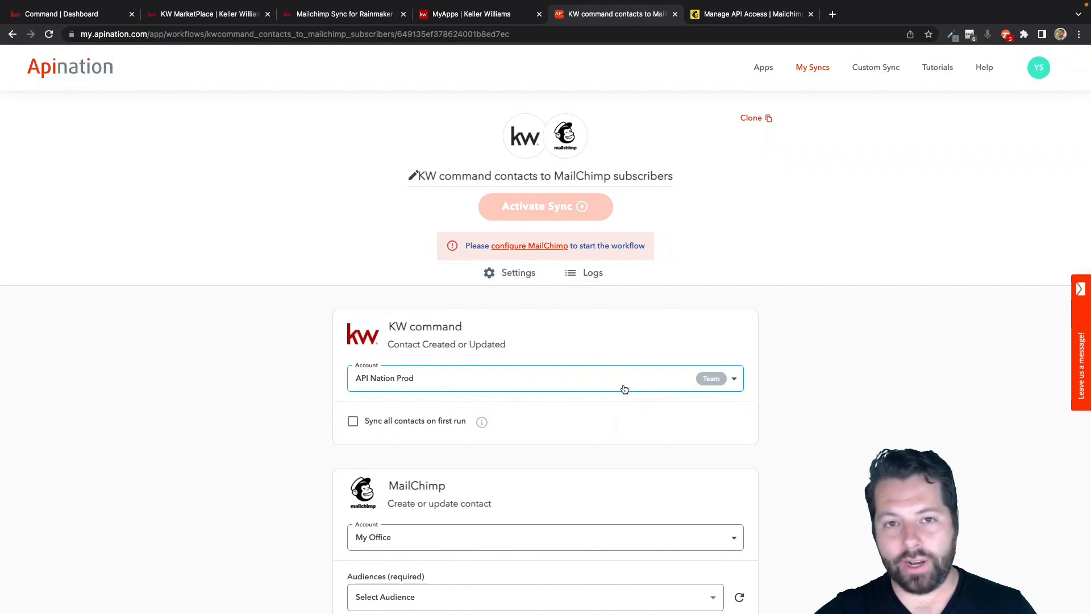
scroll(651, 426, down, 3)
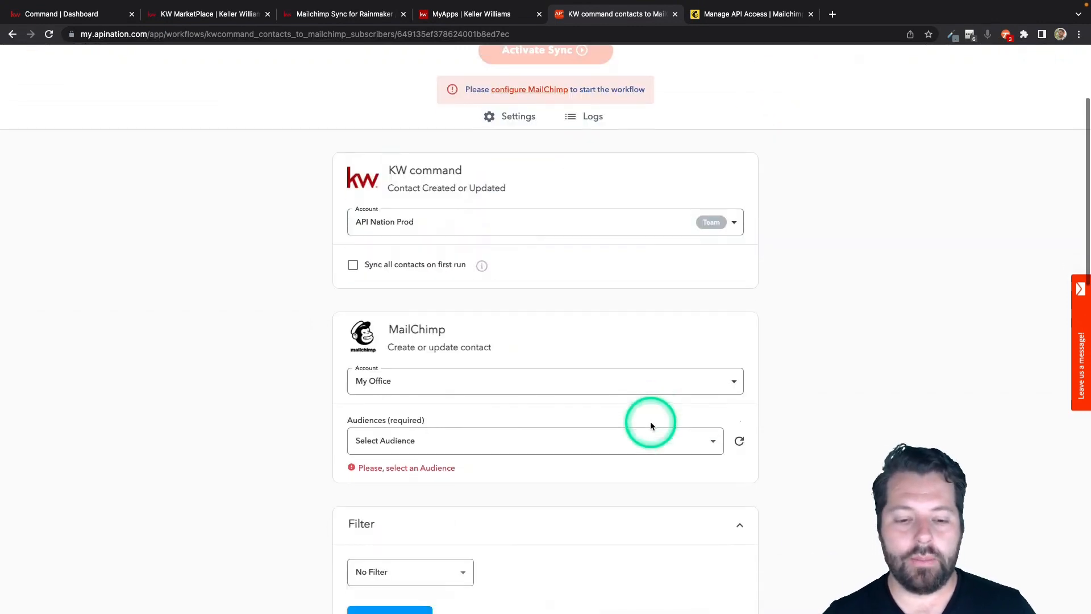
scroll(500, 226, down, 1)
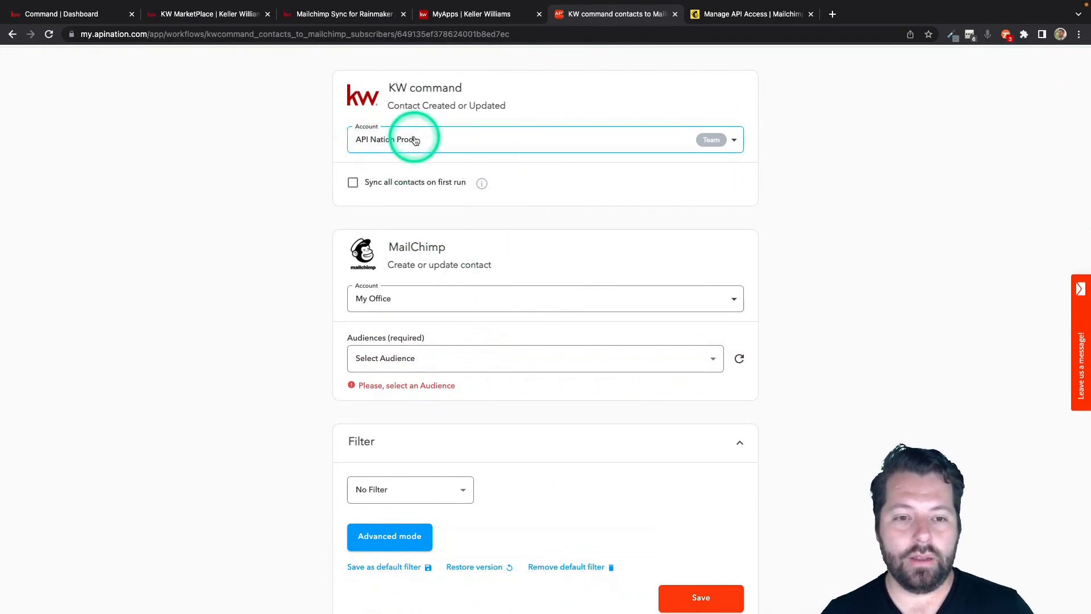
scroll(429, 190, down, 1)
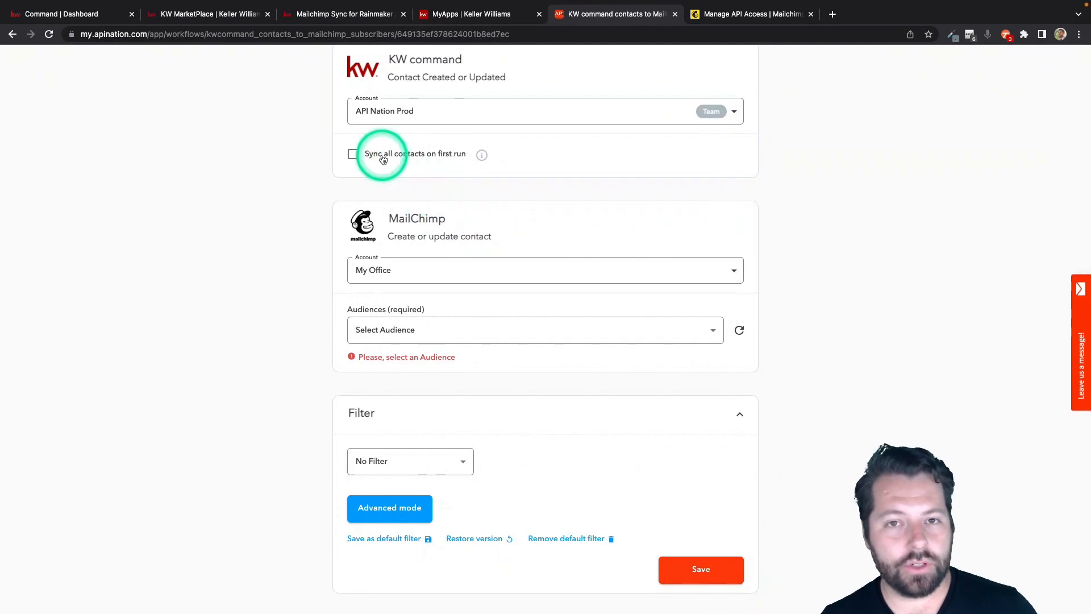
click(383, 160)
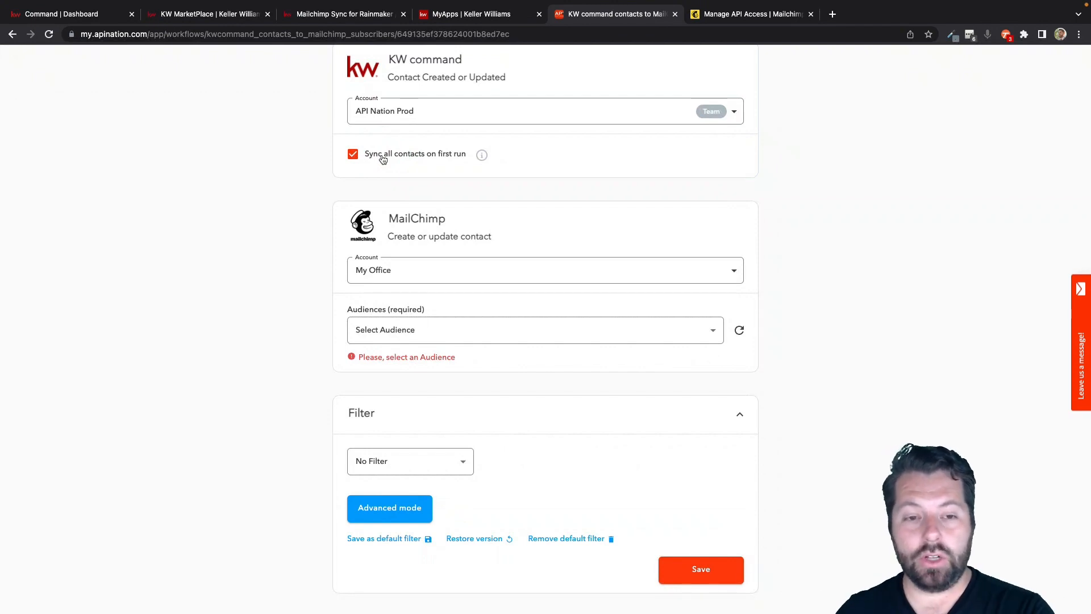
click(383, 160)
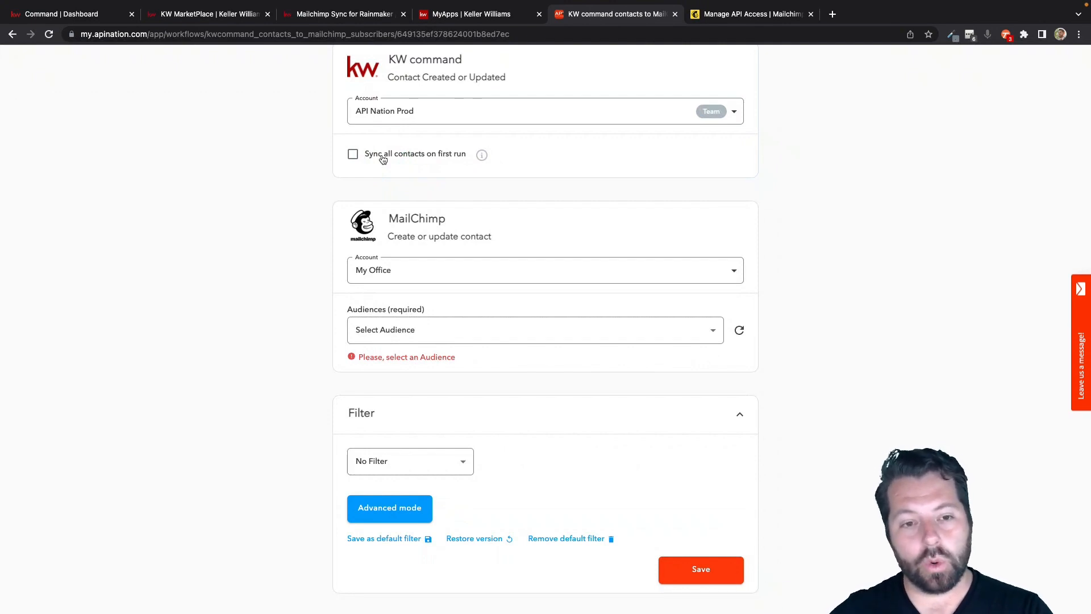
click(383, 160)
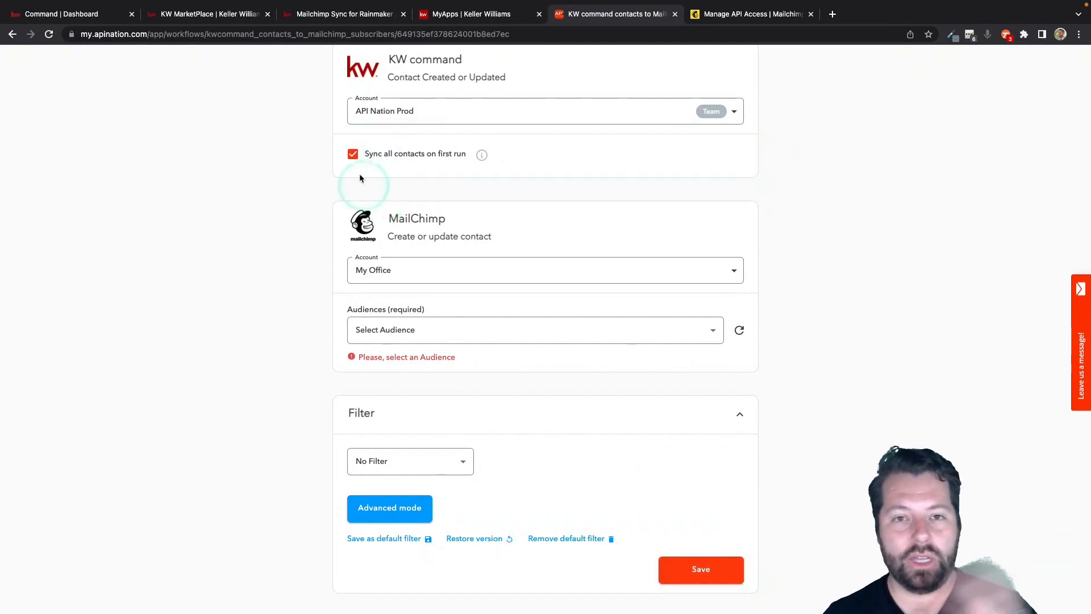
- Choose "Real Estate Leads and Clients" as the MailChimp audience for the synced contacts
scroll(381, 244, down, 1)
scroll(389, 261, down, 3)
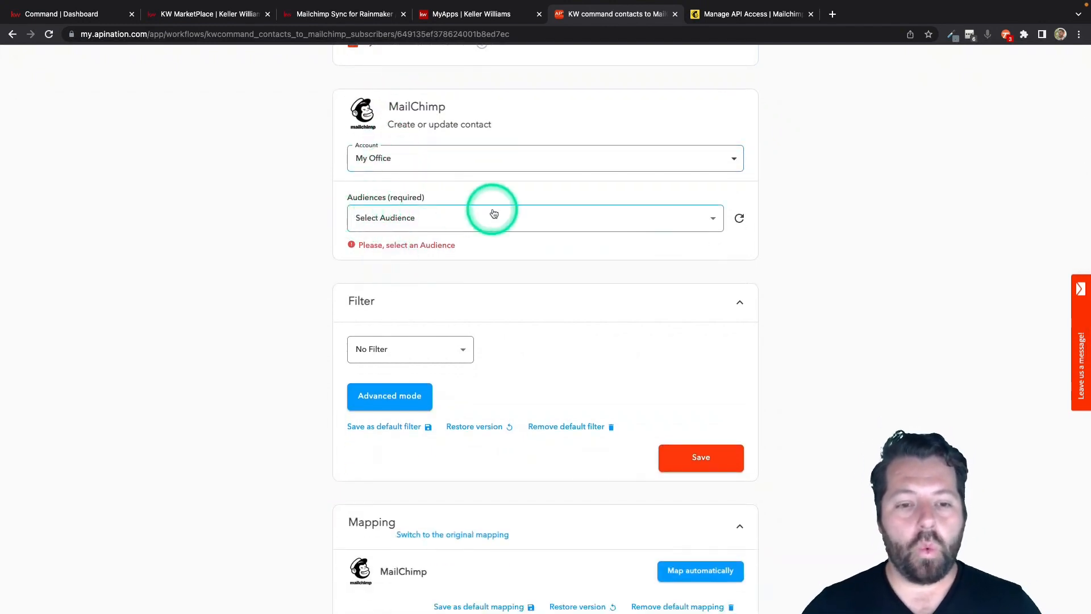
click(434, 215)
click(419, 239)
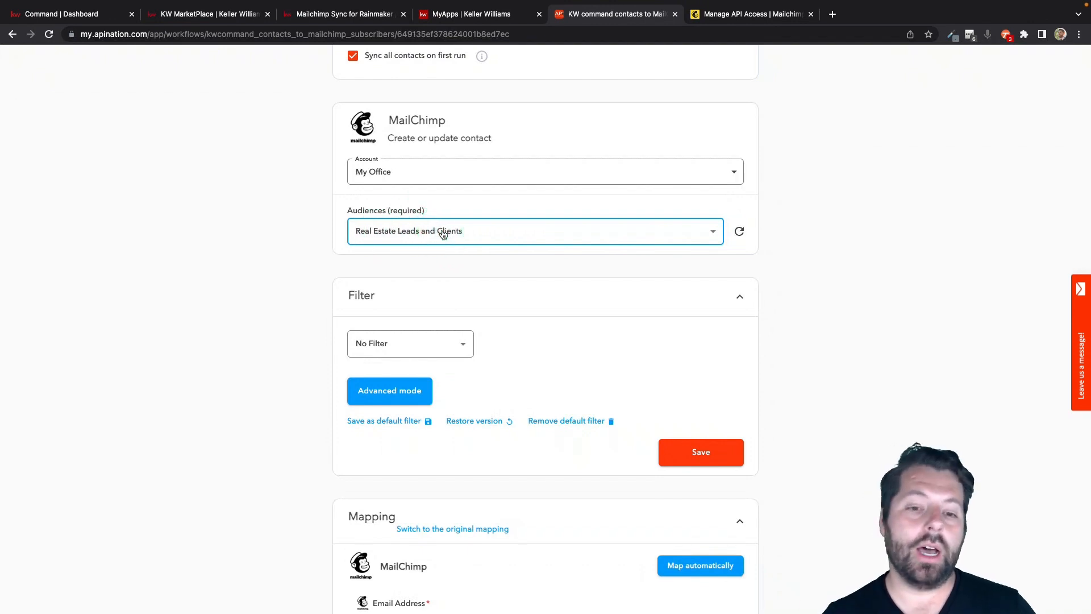
- Set the contact filter to Source contains "WOM"
scroll(451, 243, down, 3)
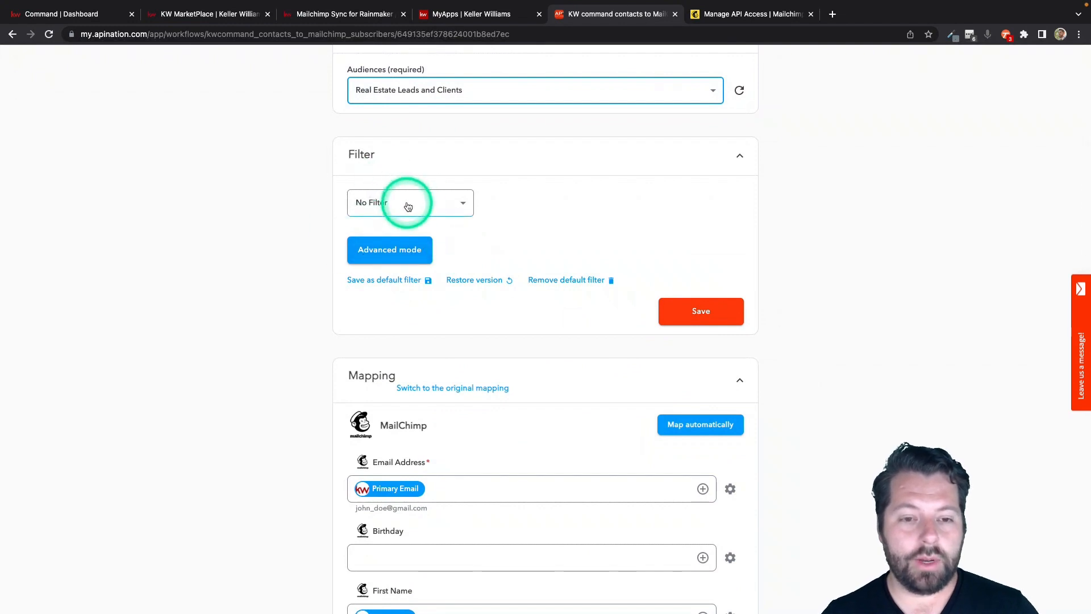
scroll(408, 206, up, 5)
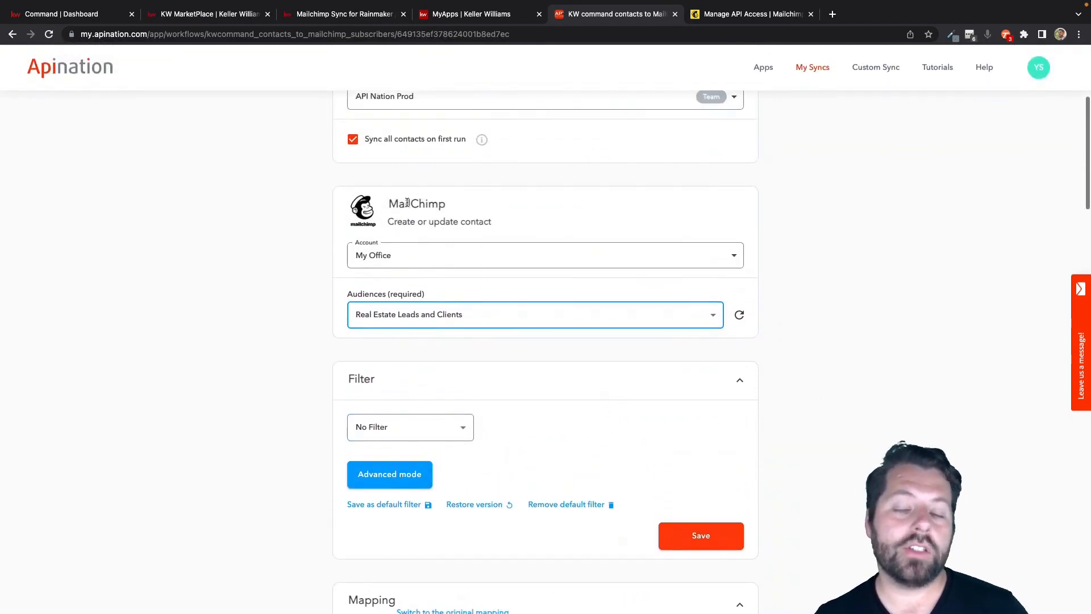
click(438, 422)
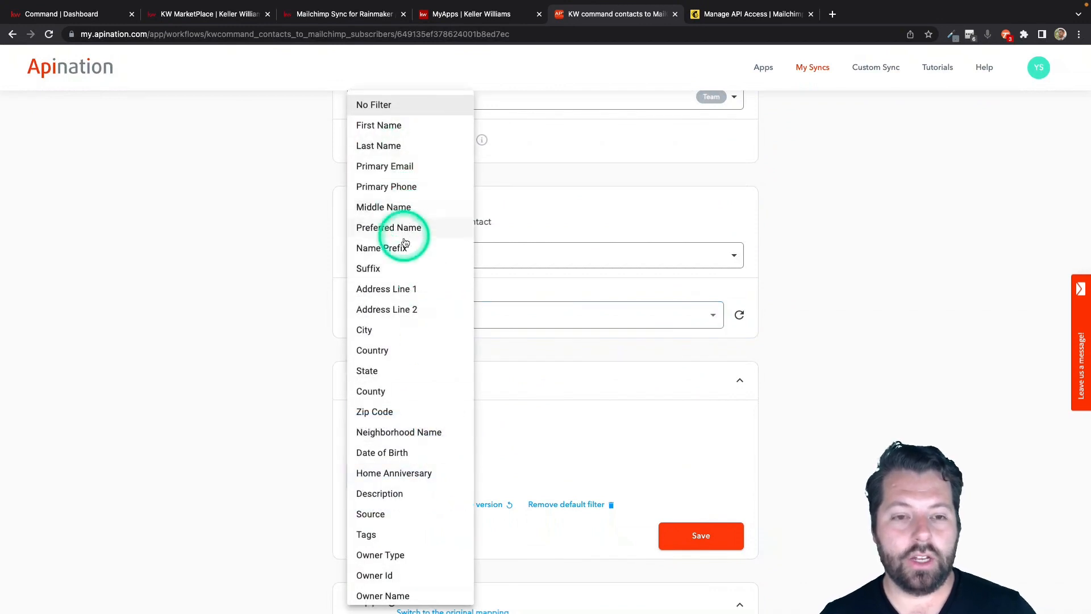
scroll(396, 373, down, 2)
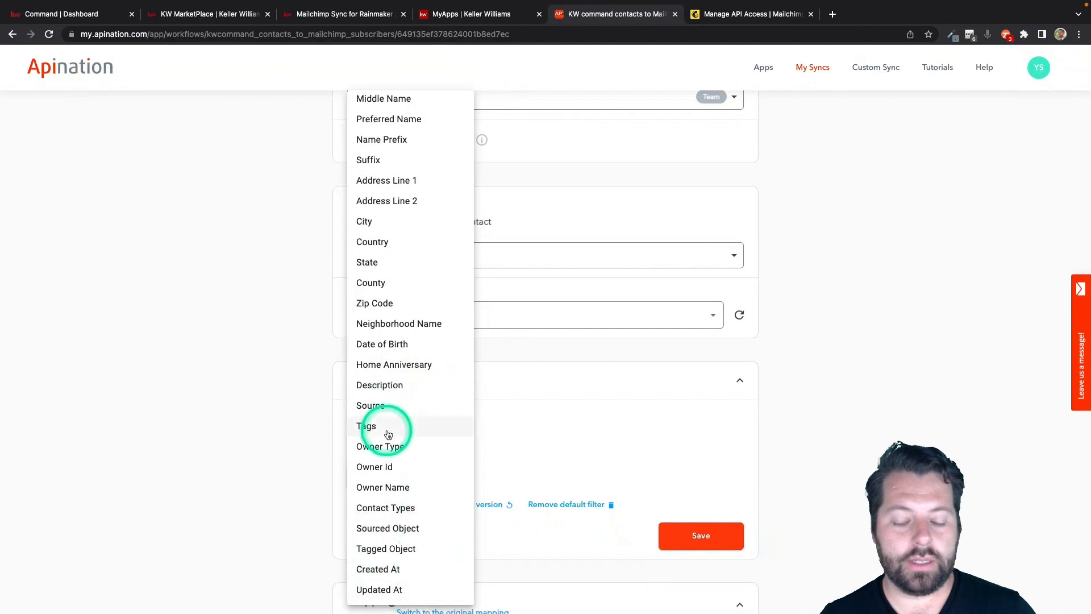
click(381, 406)
click(560, 425)
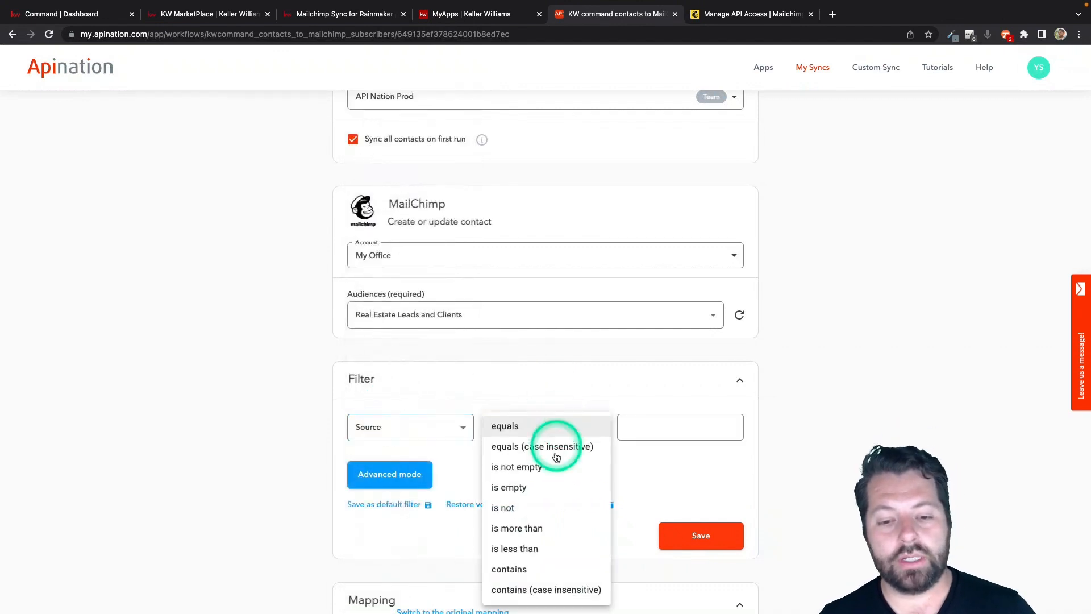
click(529, 570)
click(656, 433)
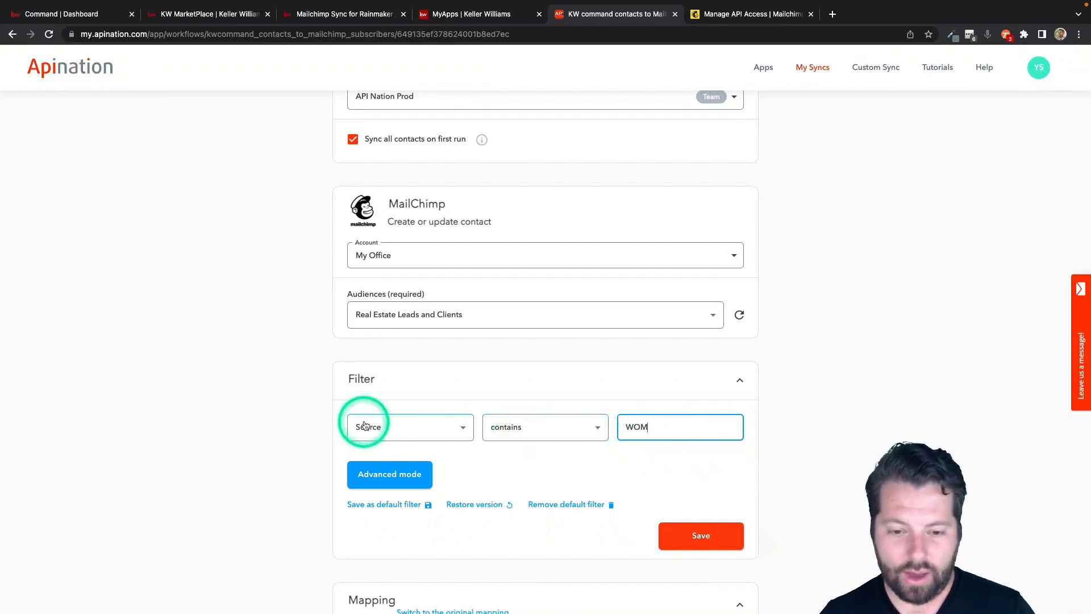
- Set the contact filter to Tags contains (case insensitive) "newsletter" and save the filter
click(462, 428)
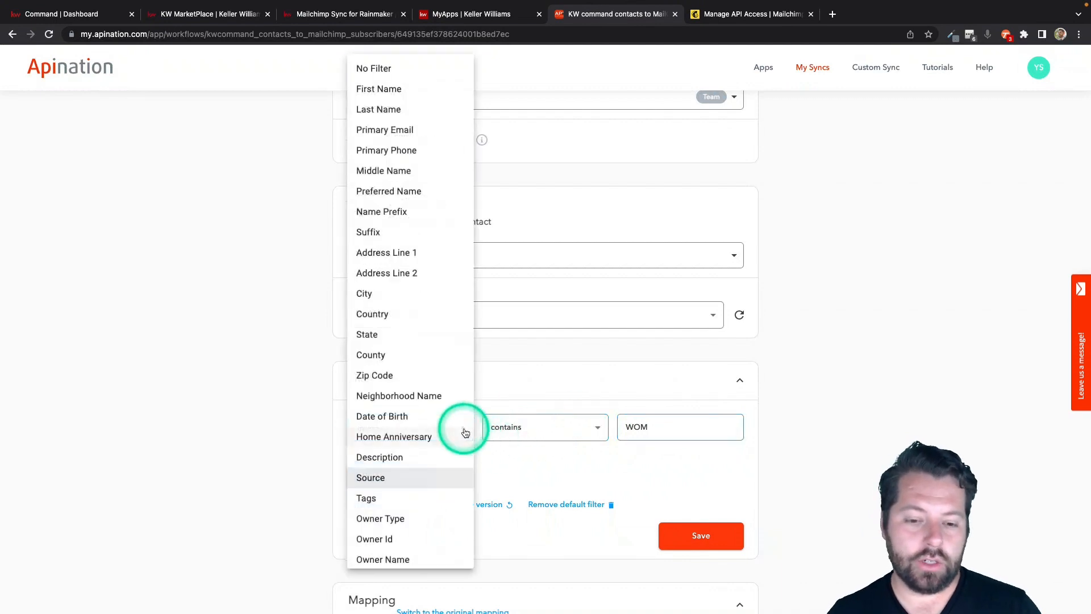
click(377, 494)
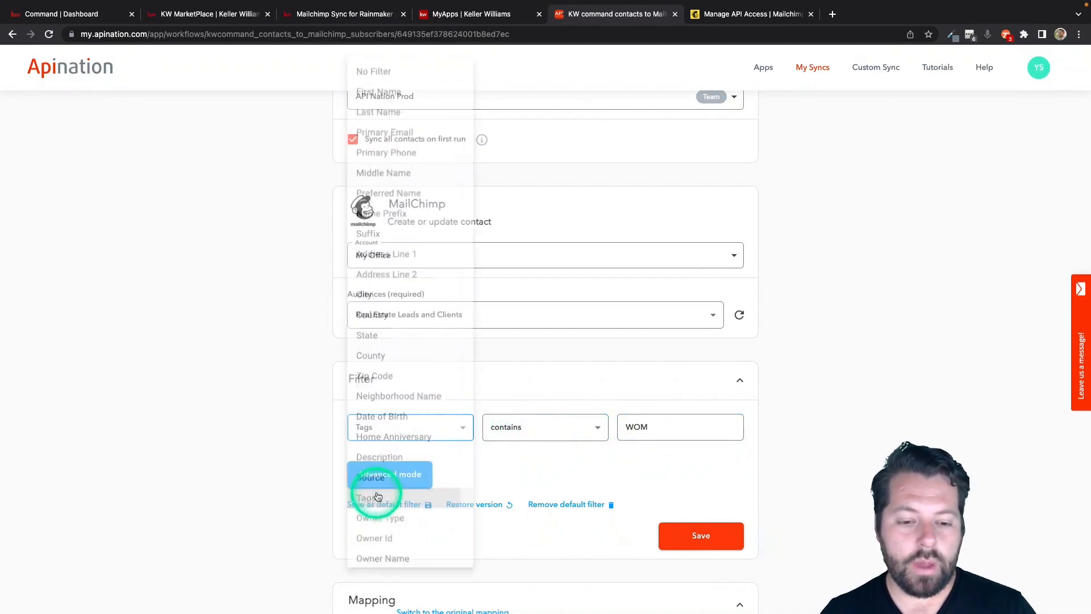
click(645, 426)
click(585, 427)
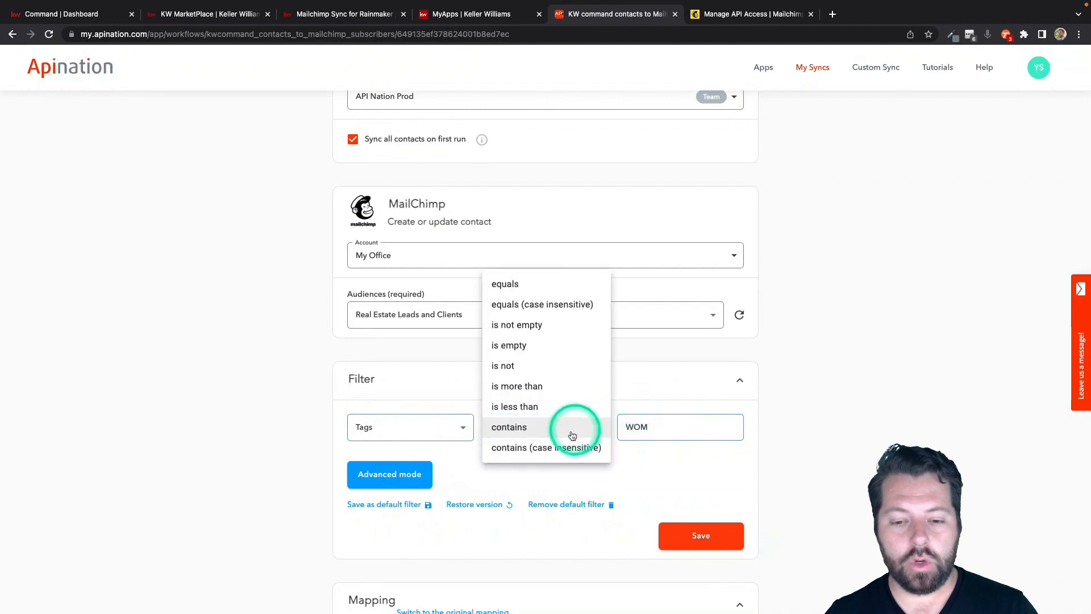
click(563, 445)
double_click(650, 434)
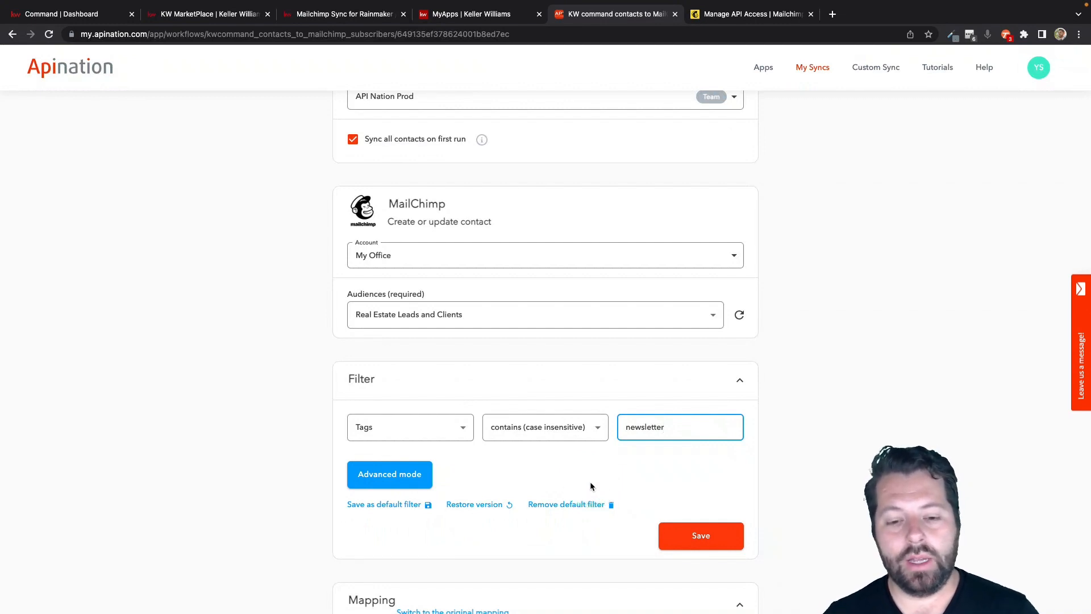
click(642, 425)
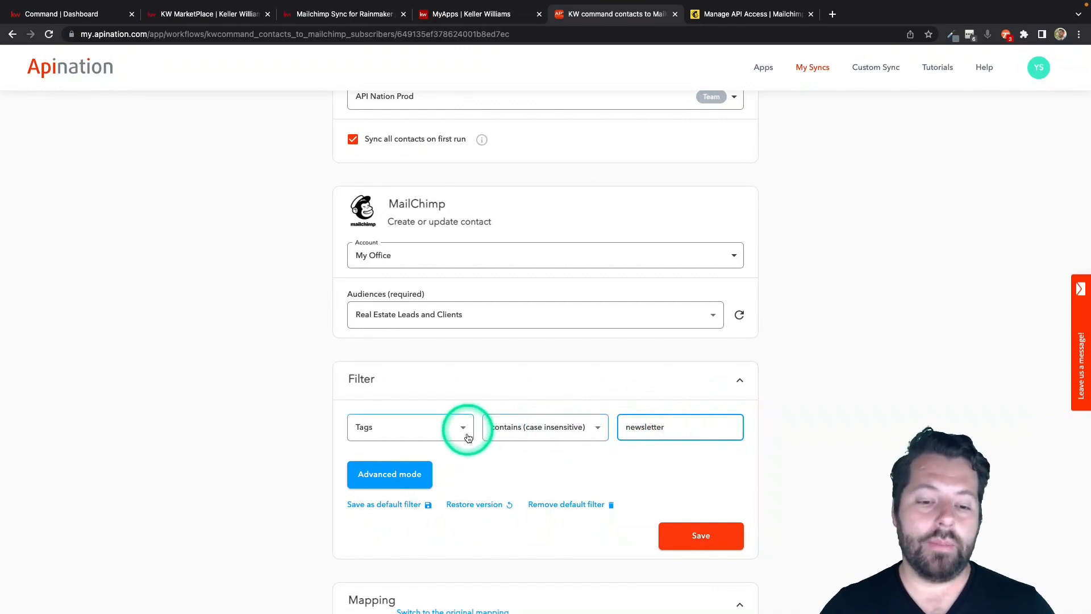
scroll(466, 440, down, 3)
scroll(467, 444, down, 2)
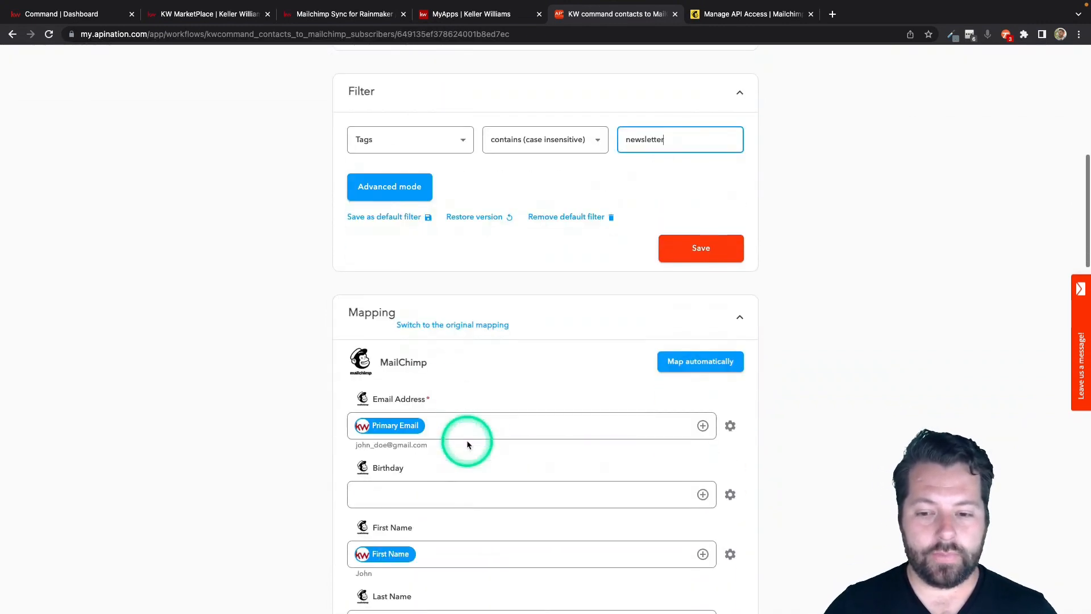
click(695, 247)
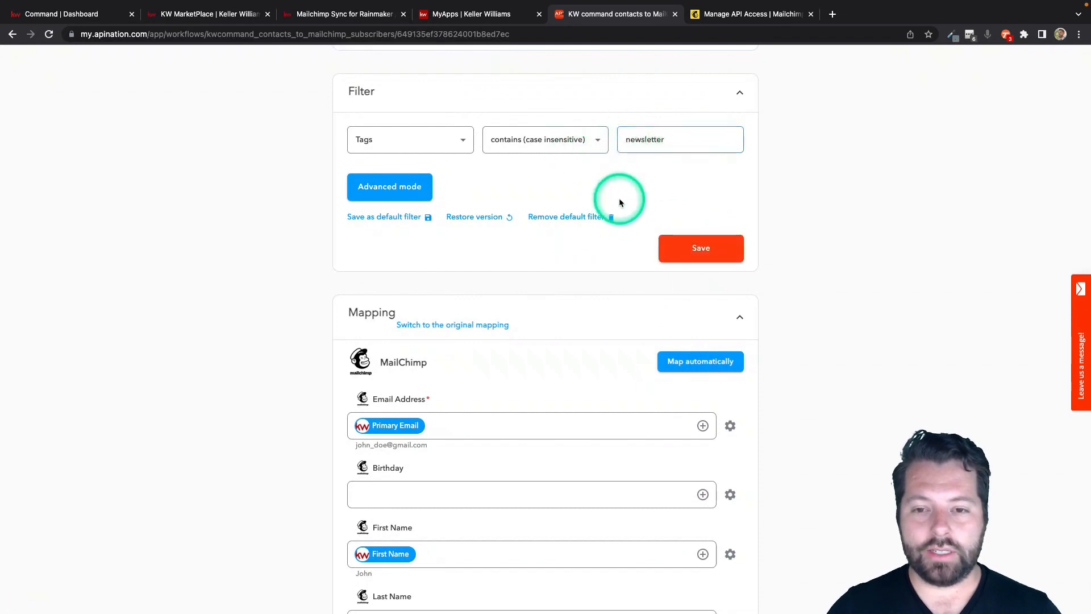
- Examine how the KW email, name and address fields are mapped to the MailChimp fields
scroll(619, 200, down, 2)
scroll(499, 181, down, 2)
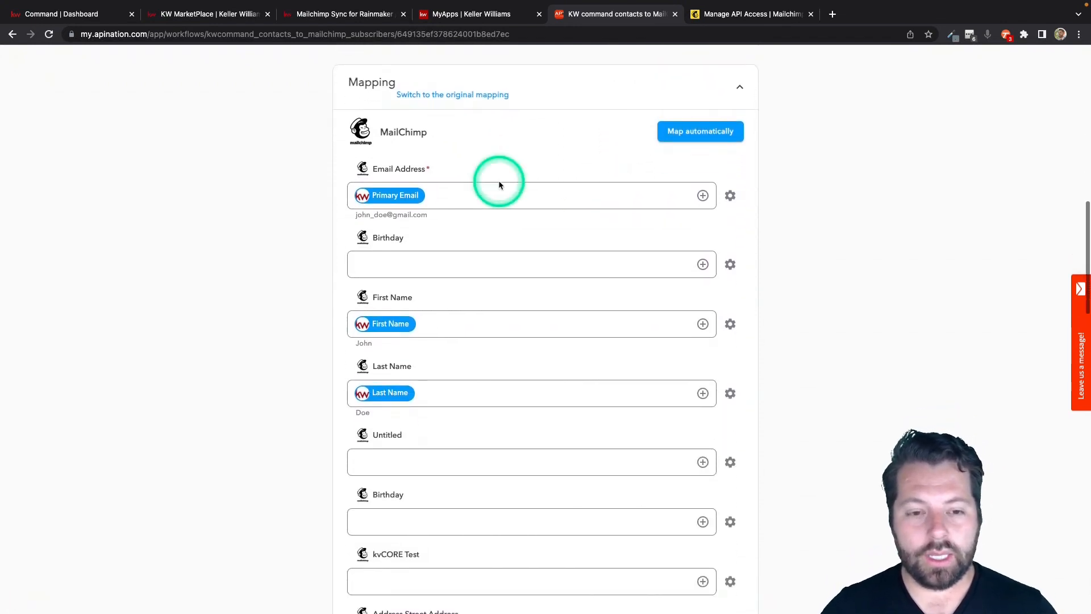
click(378, 174)
click(380, 298)
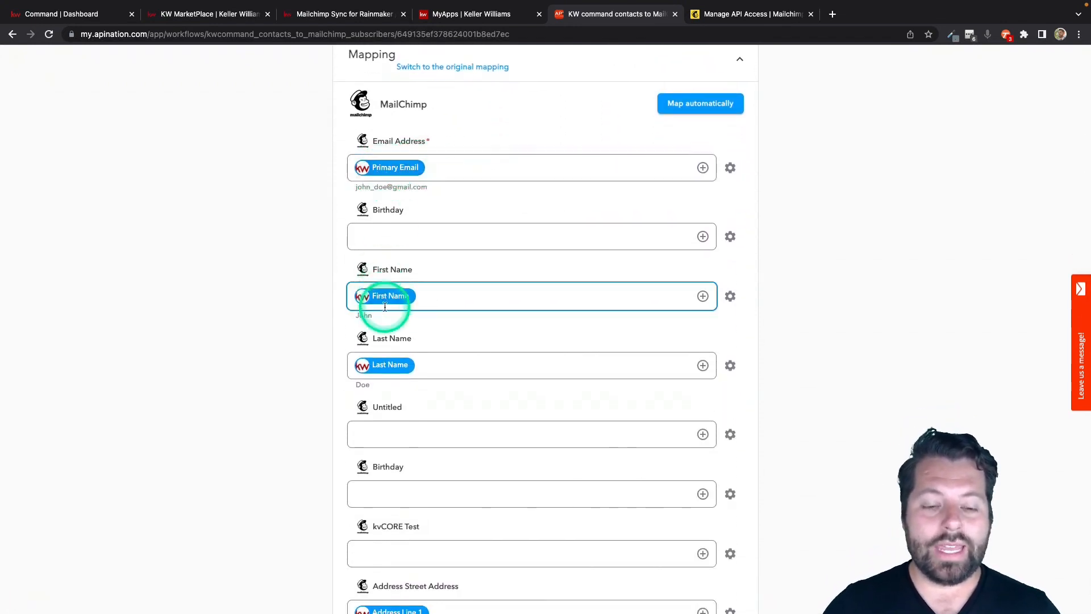
click(378, 366)
click(432, 382)
scroll(431, 341, down, 2)
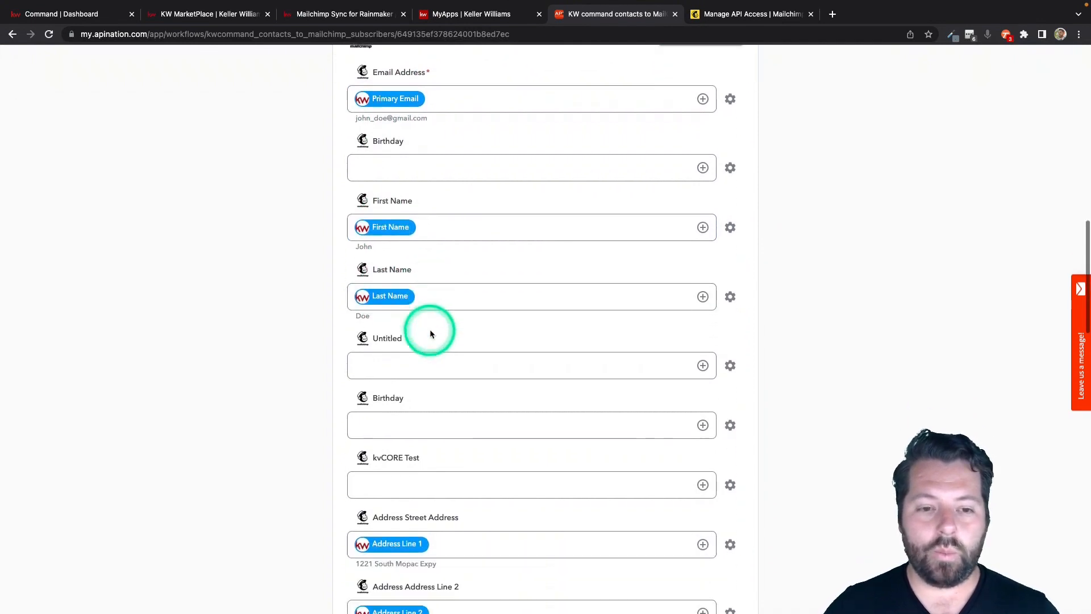
scroll(477, 144, up, 1)
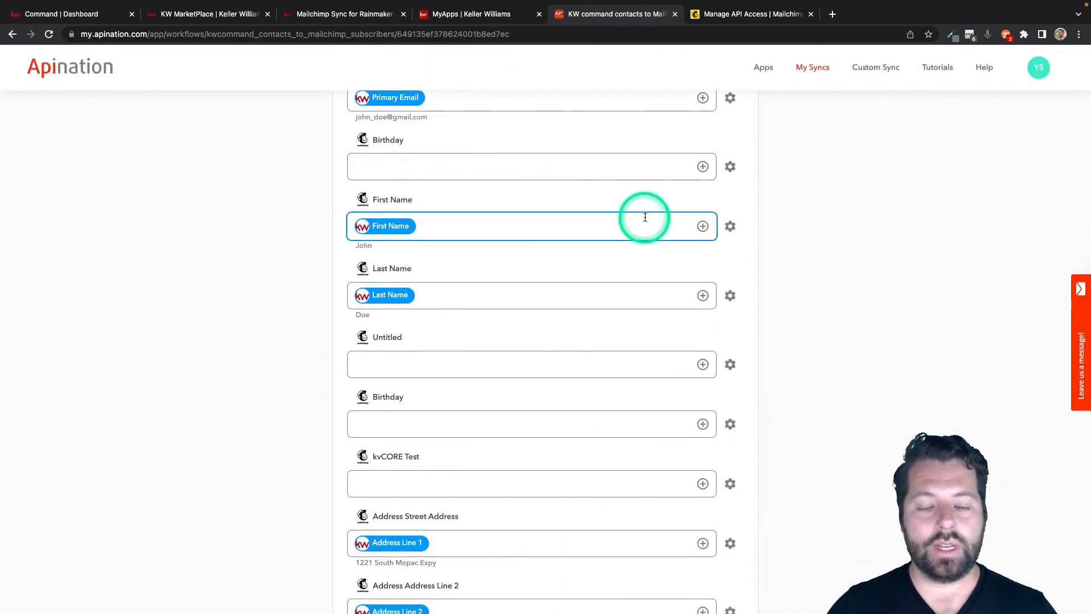
scroll(601, 392, down, 5)
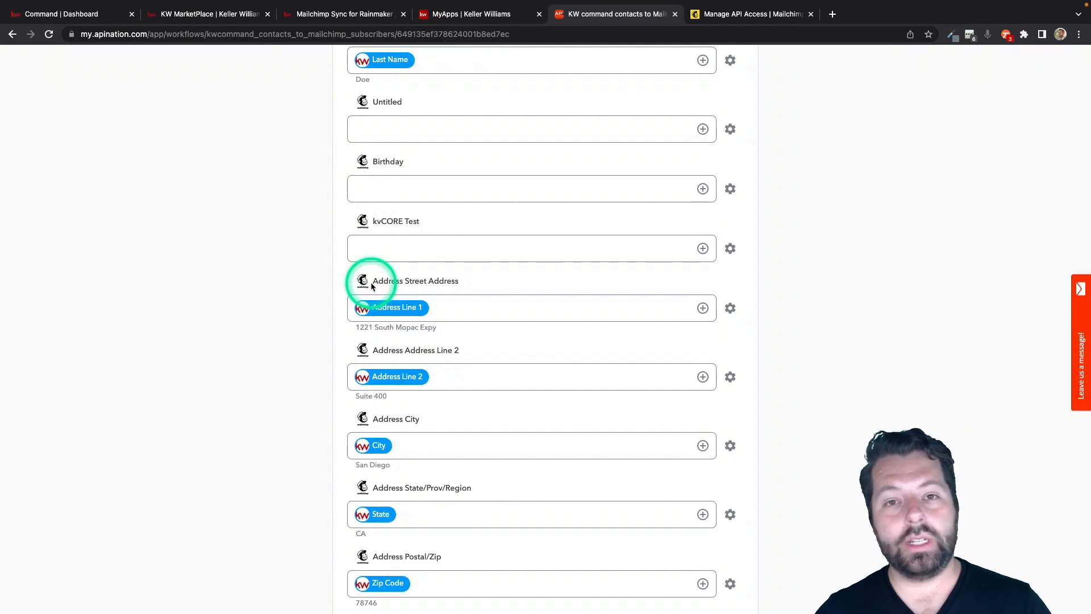
scroll(398, 313, up, 10)
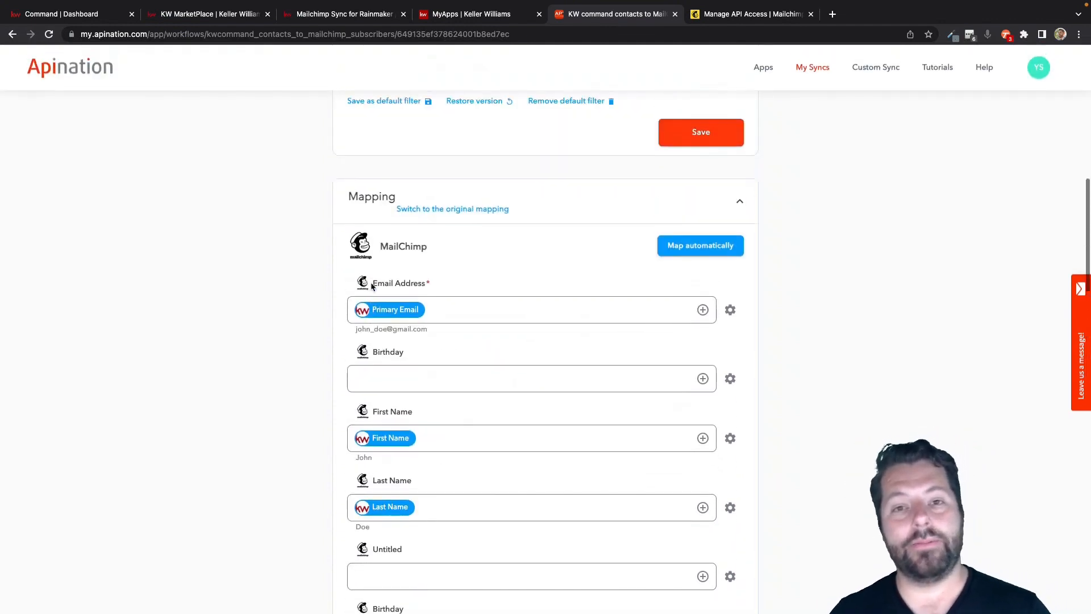
- Map the KW Neighborhood Name field to MailChimp's Untitled field
scroll(423, 344, down, 3)
scroll(422, 345, down, 3)
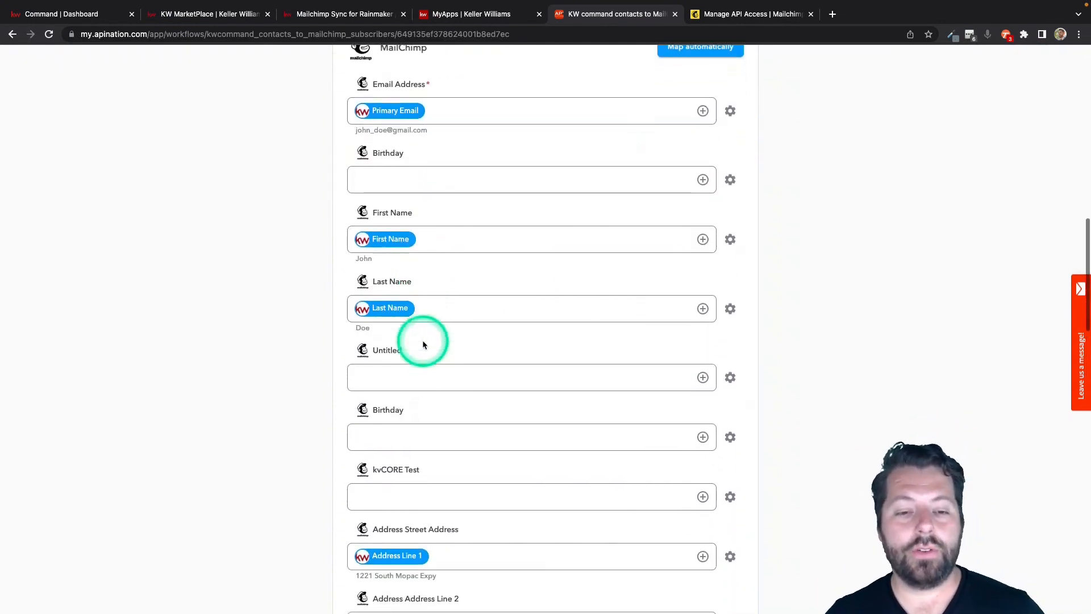
scroll(674, 327, down, 1)
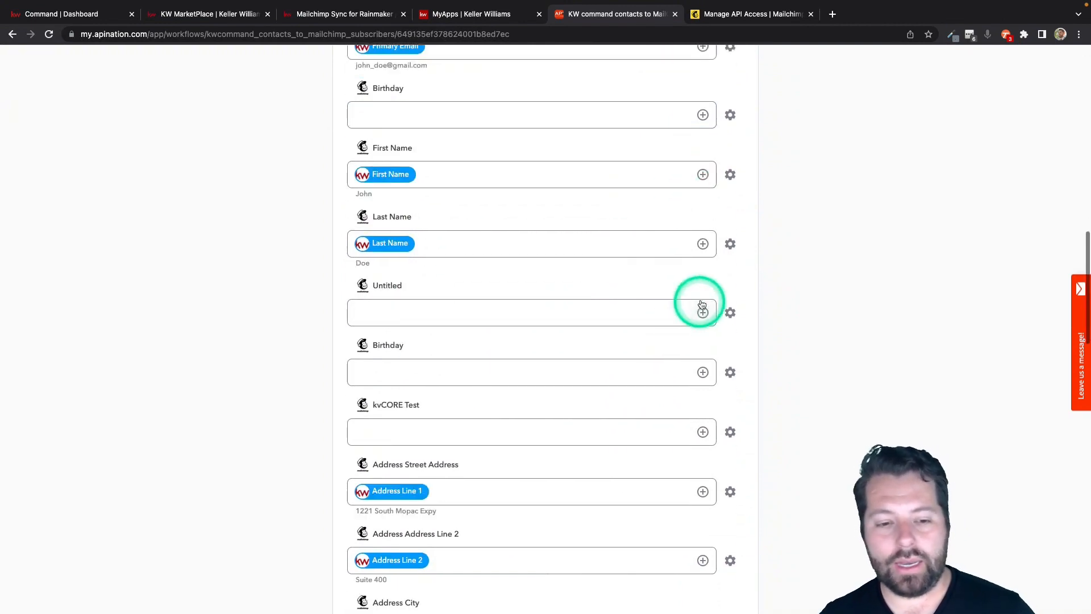
click(702, 312)
scroll(518, 420, down, 5)
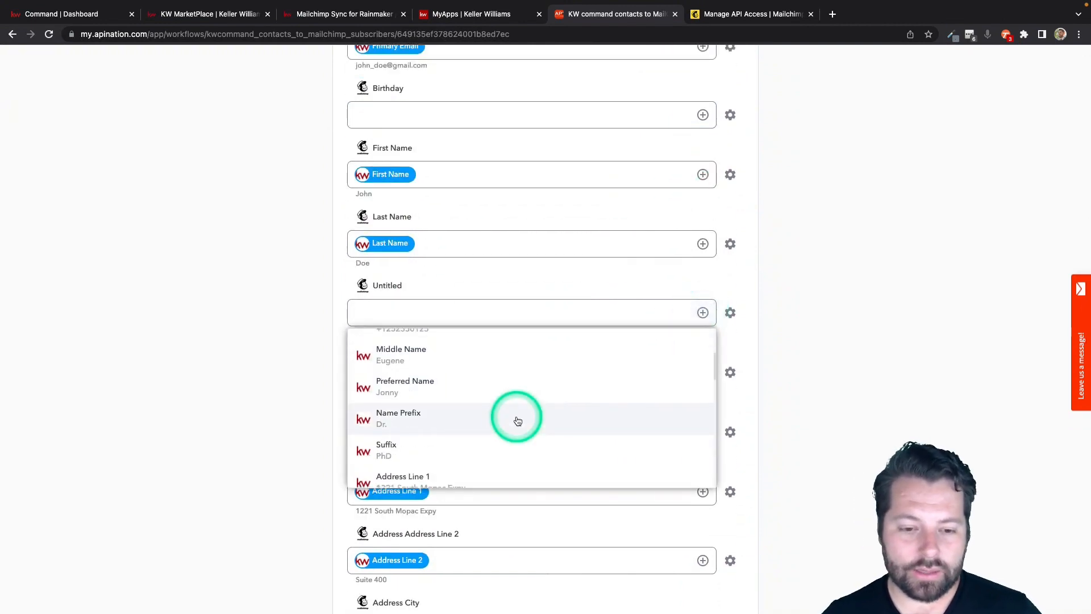
scroll(516, 419, down, 3)
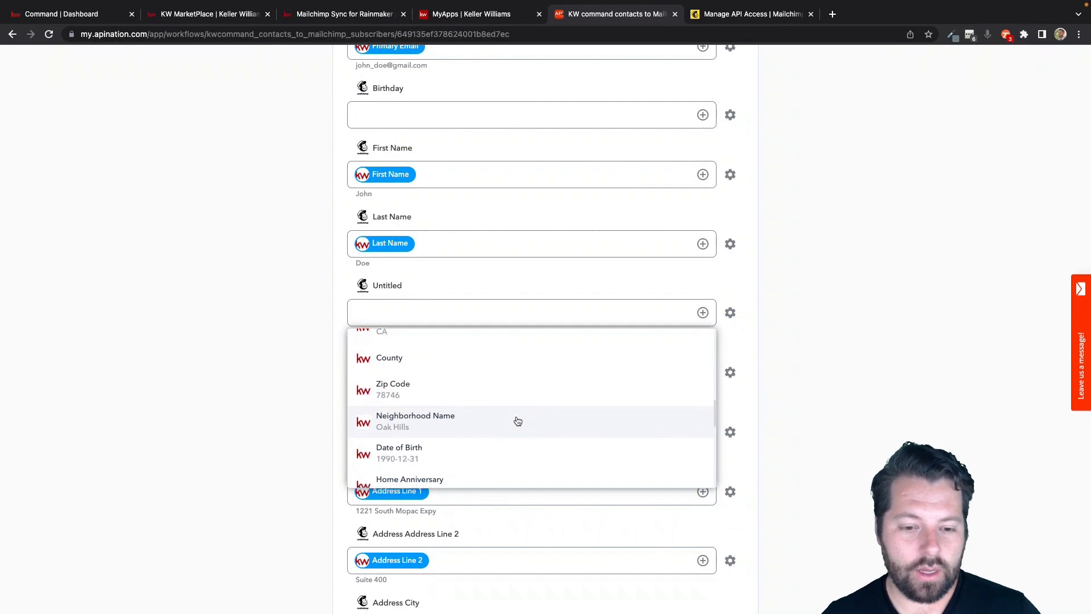
click(475, 414)
click(414, 312)
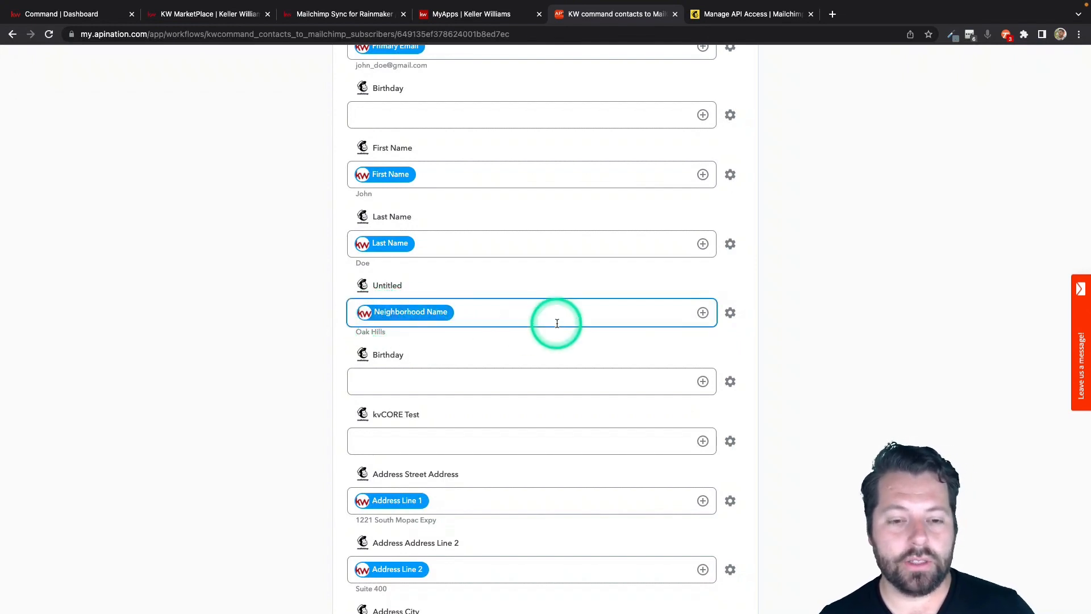
- Activate the KW command contacts to MailChimp subscribers sync
click(477, 380)
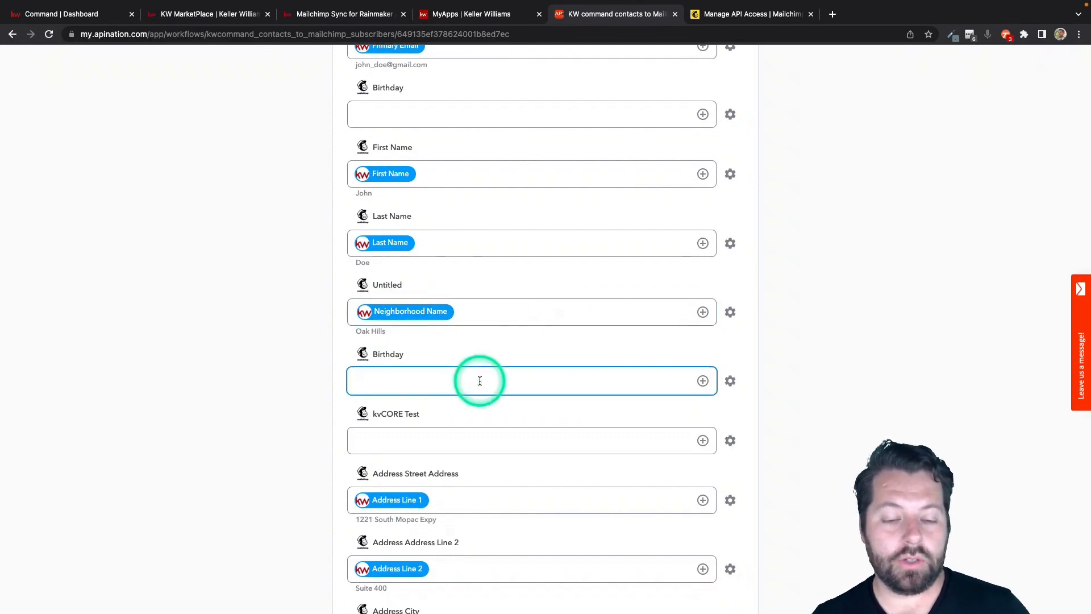
scroll(478, 382, down, 4)
scroll(480, 379, down, 3)
scroll(479, 380, up, 6)
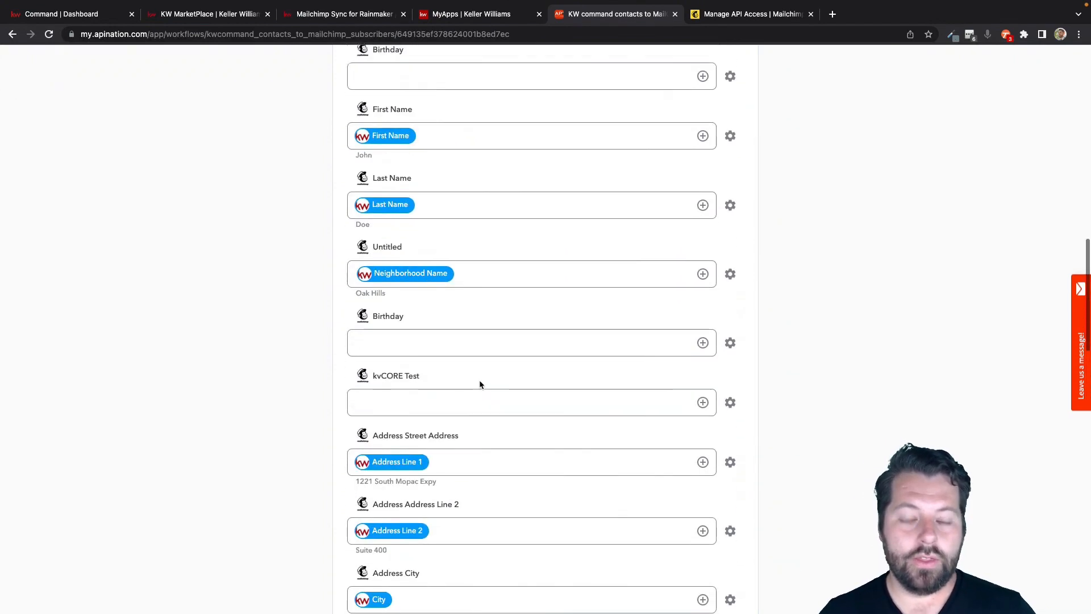
scroll(479, 380, down, 2)
scroll(479, 379, up, 8)
scroll(479, 379, up, 10)
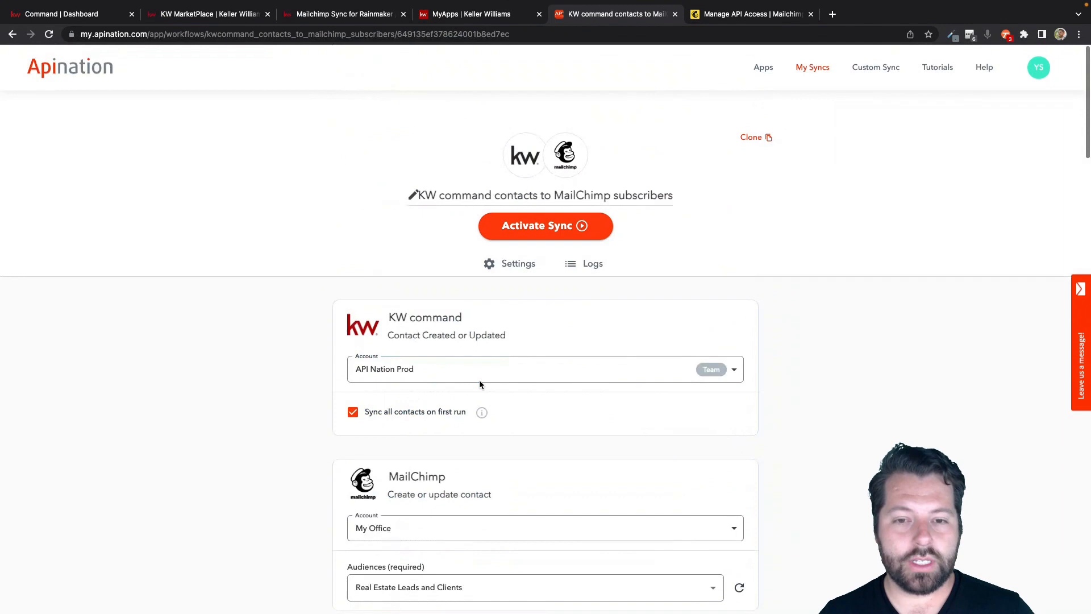
click(546, 210)
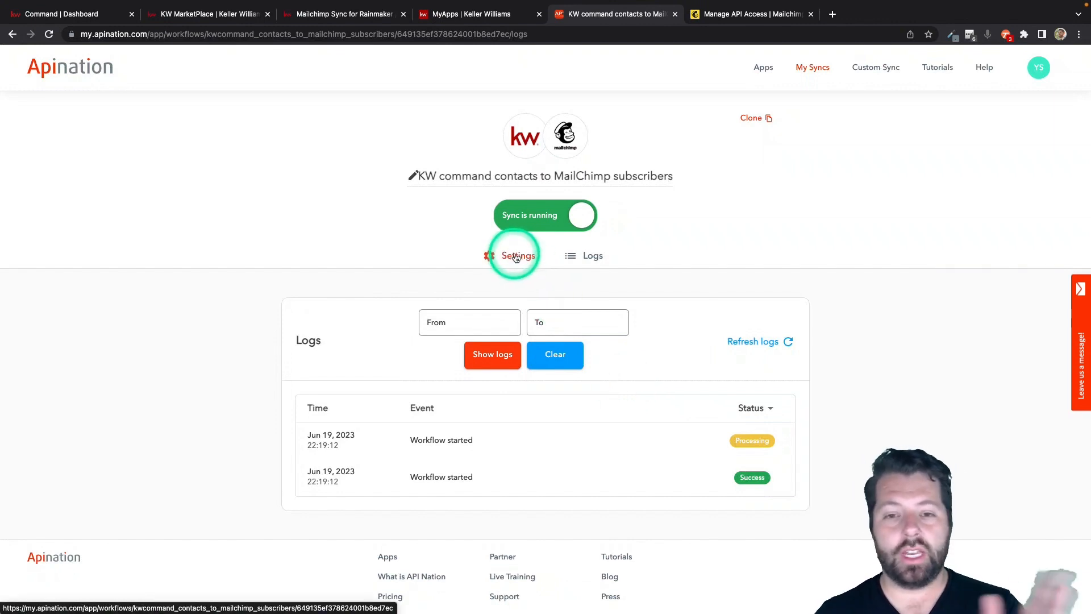
- Reopen the running sync's settings and set its MailChimp audience to the one named after the agent
click(516, 256)
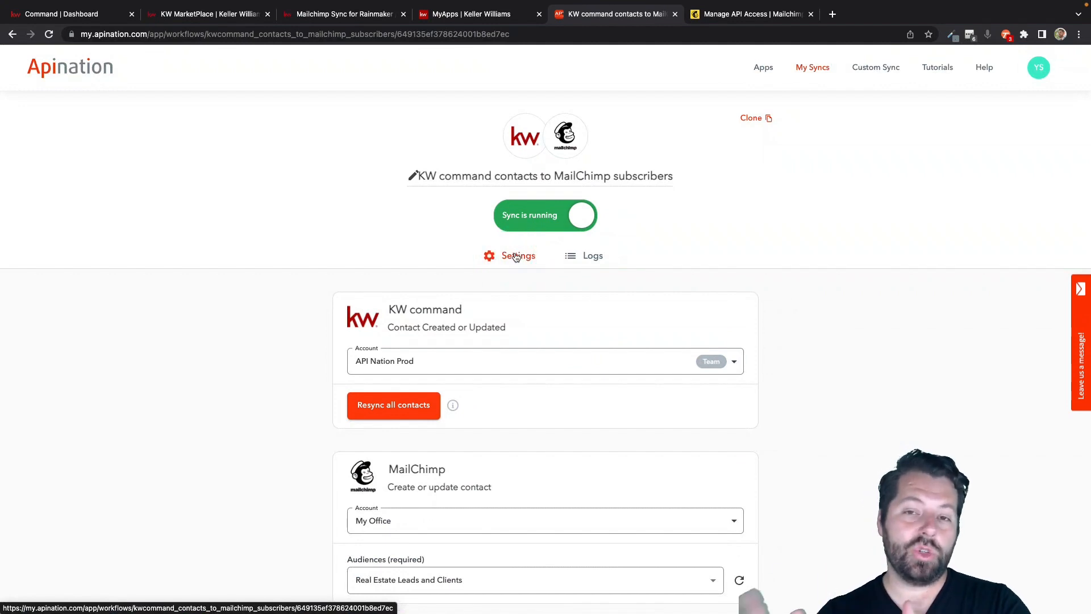
scroll(516, 258, down, 4)
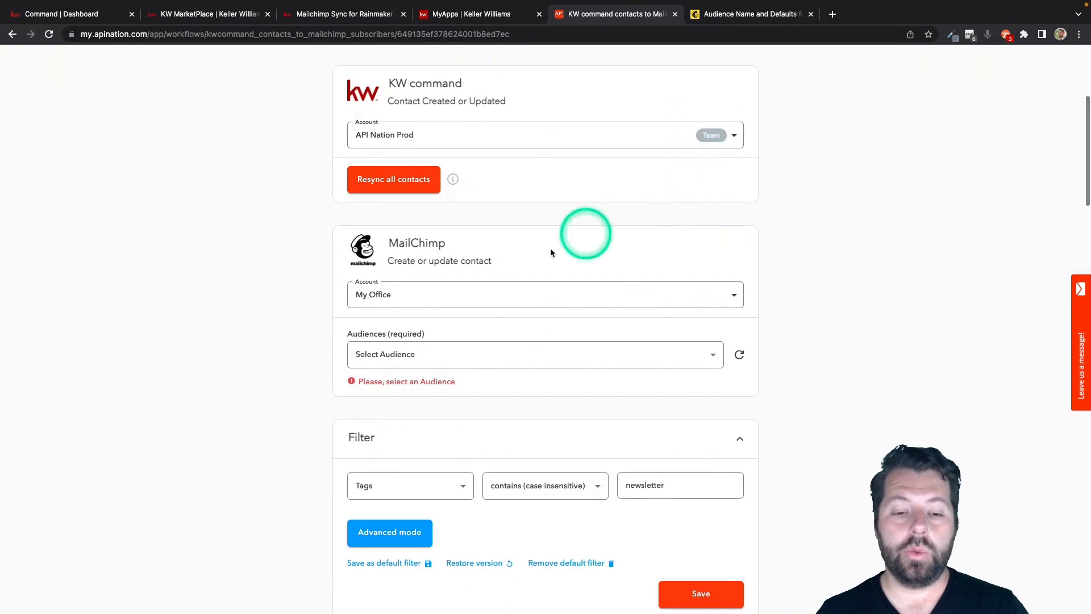
click(421, 357)
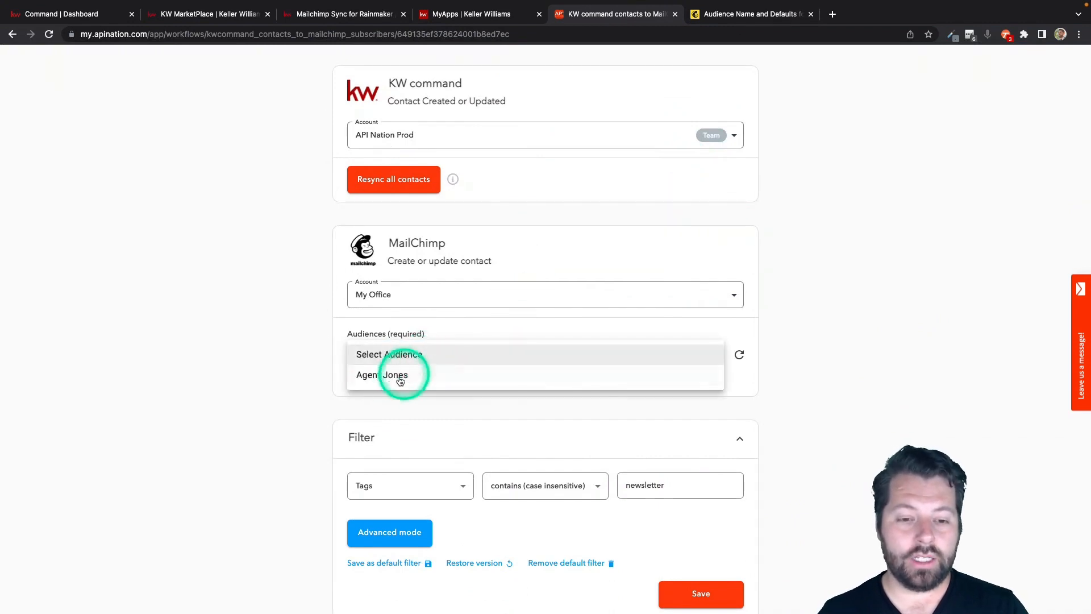
click(386, 377)
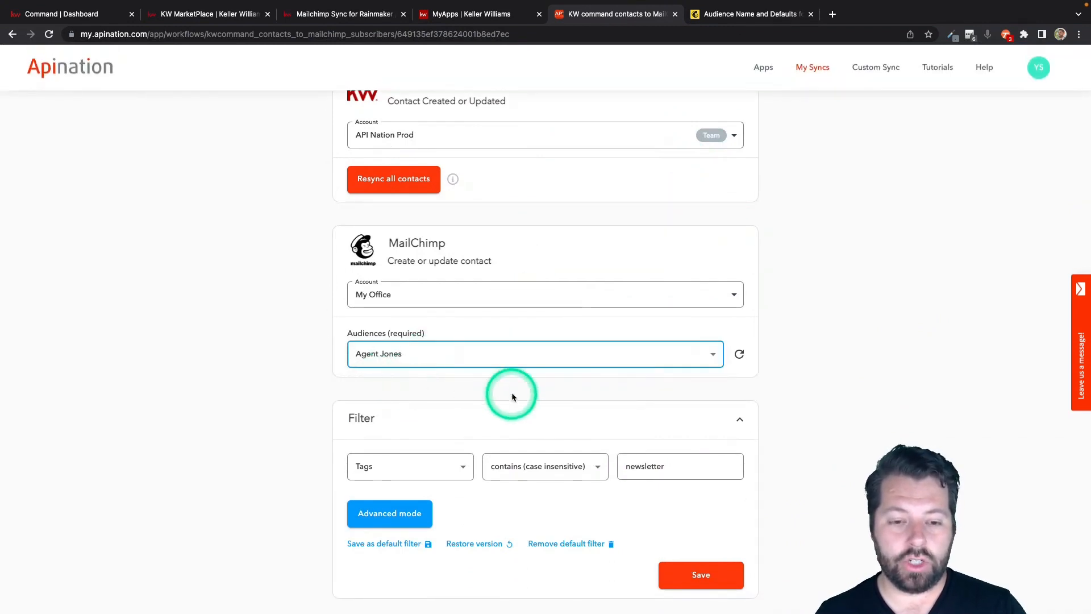
- Set the contact filter to Owner Name contains (case insensitive) the agent's surname and save the filter
scroll(332, 414, down, 2)
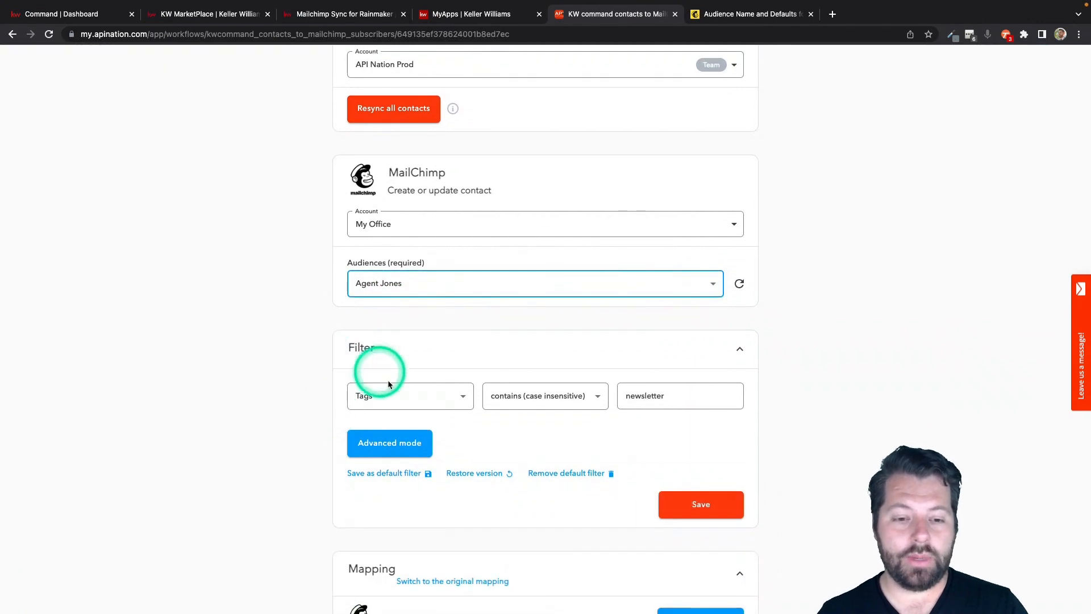
click(405, 402)
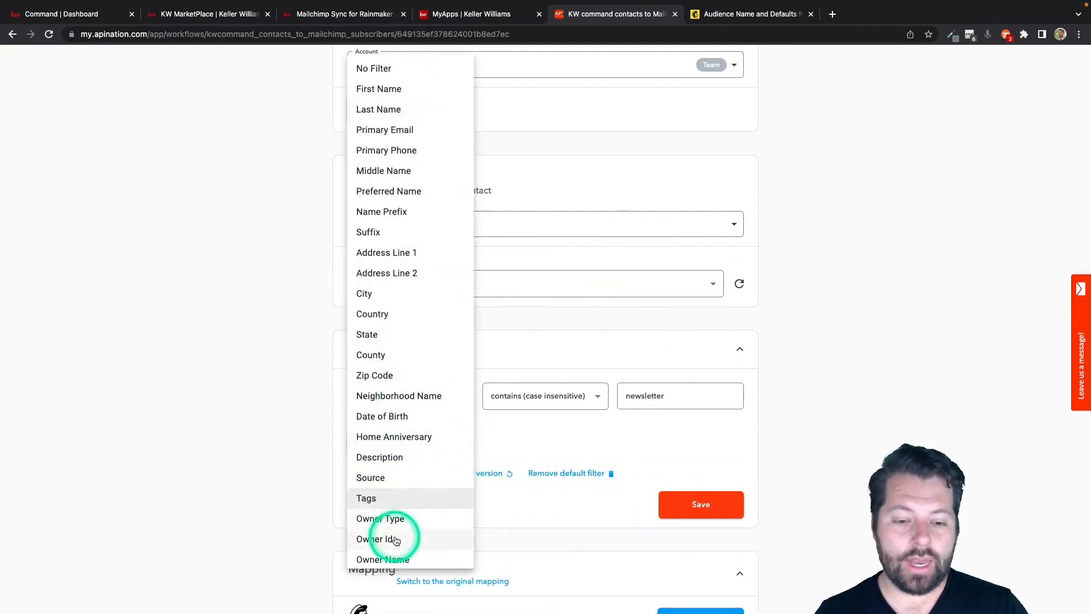
click(392, 560)
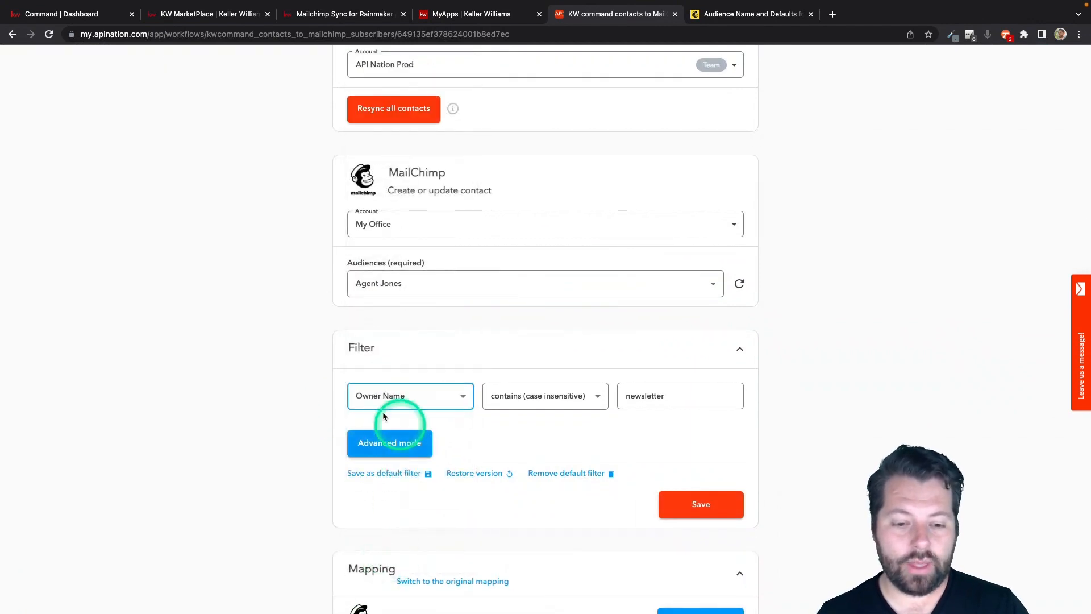
double_click(653, 397)
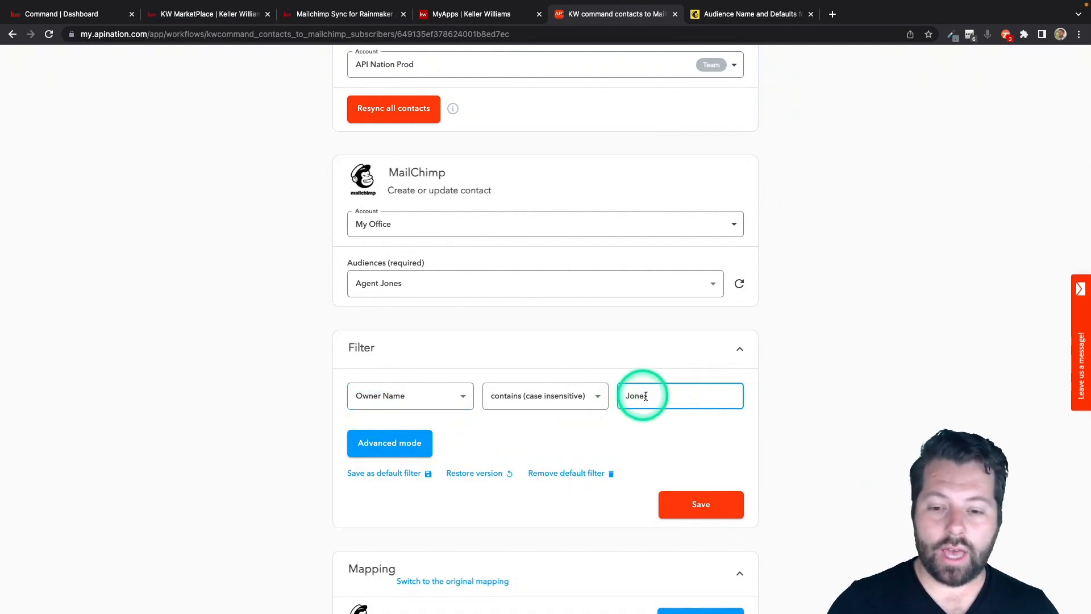
click(677, 503)
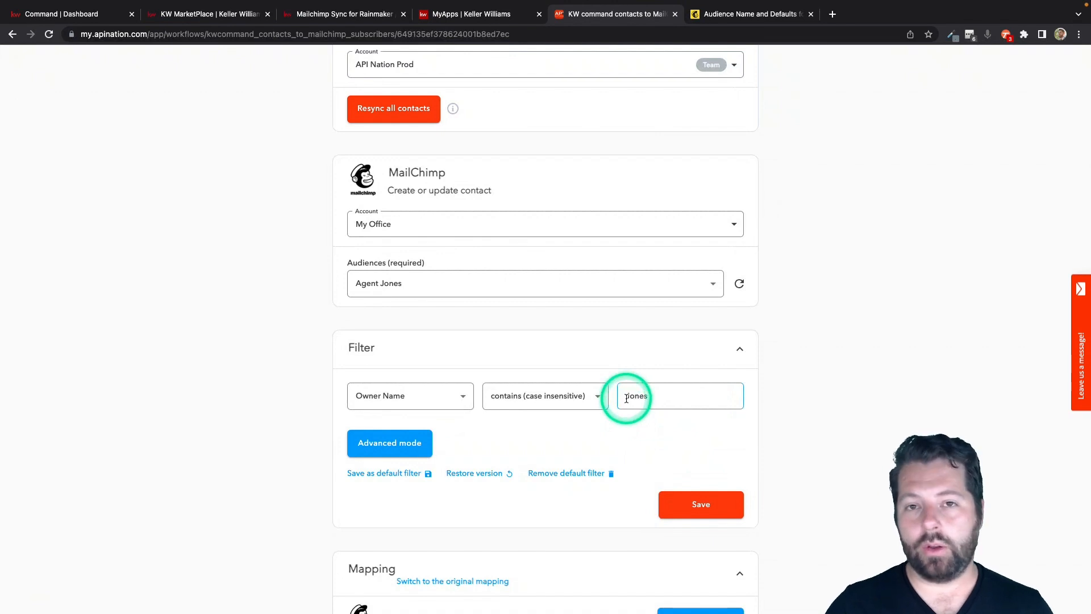
- Clone the KW command contacts to MailChimp subscribers sync and confirm the copy
scroll(484, 310, down, 3)
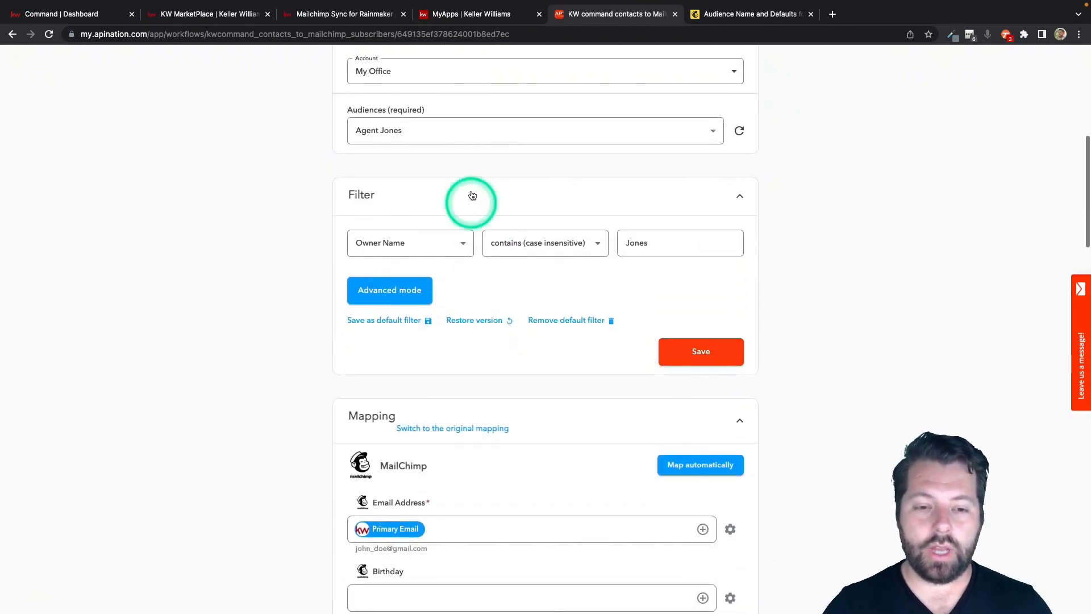
scroll(472, 196, up, 2)
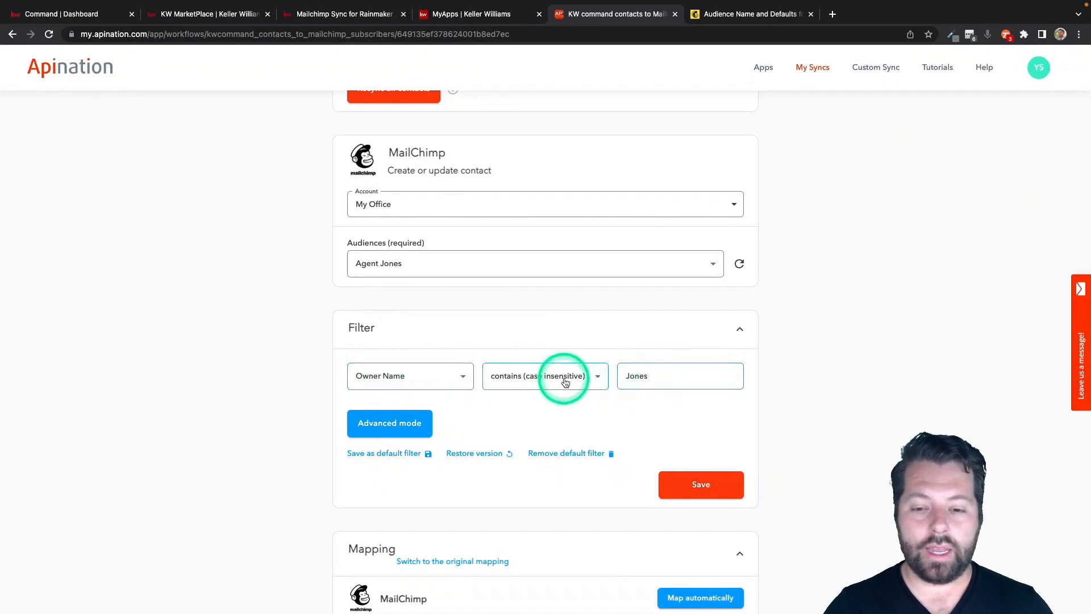
scroll(546, 307, up, 5)
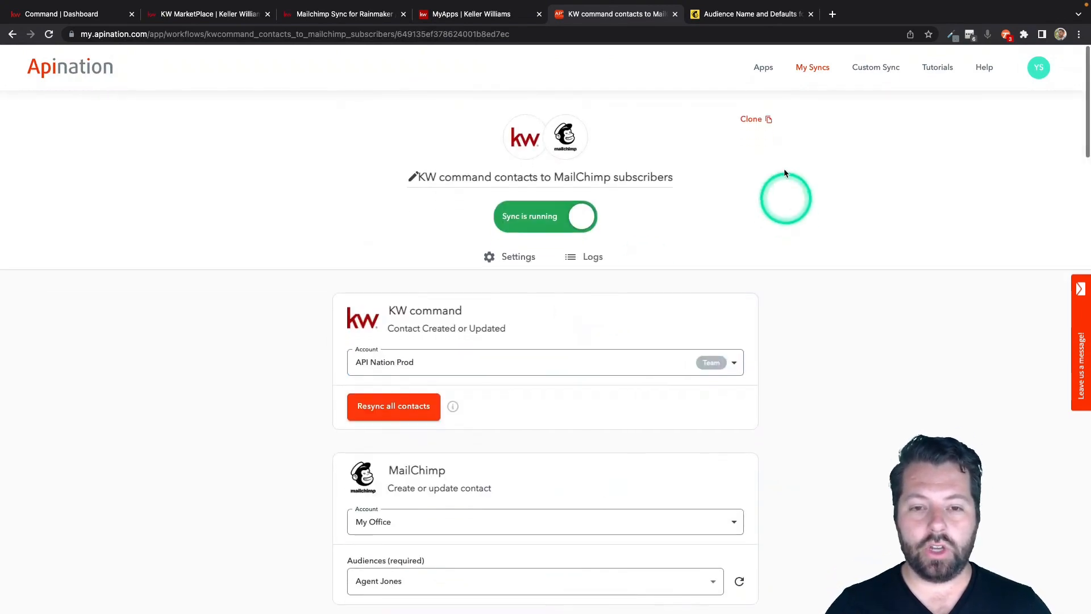
click(767, 124)
click(659, 373)
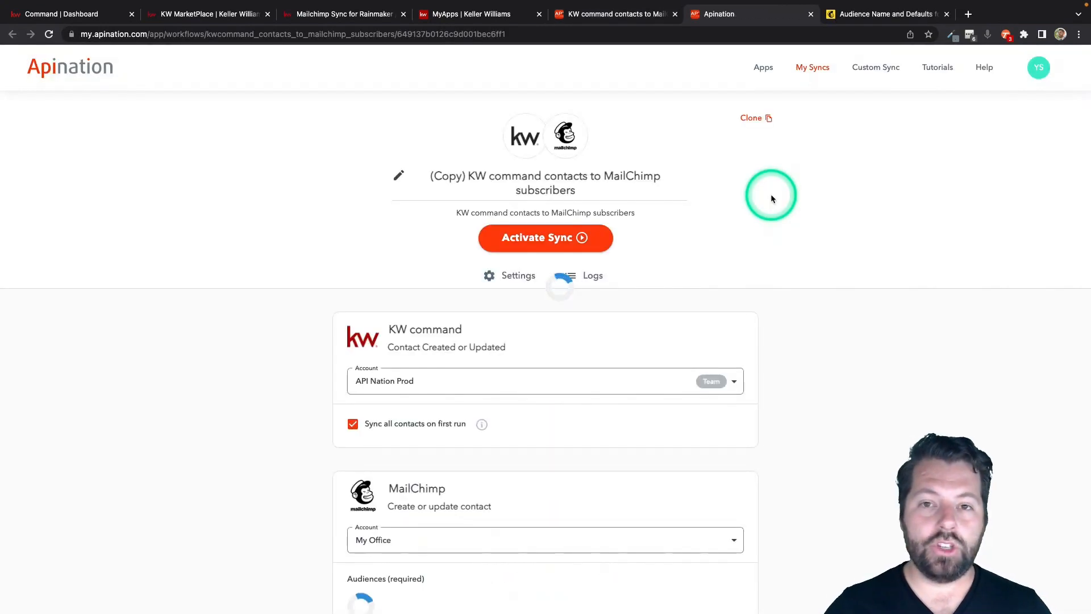
- Review the cloned sync's audience and owner name filter, and return to the list of syncs
scroll(678, 410, down, 5)
click(391, 362)
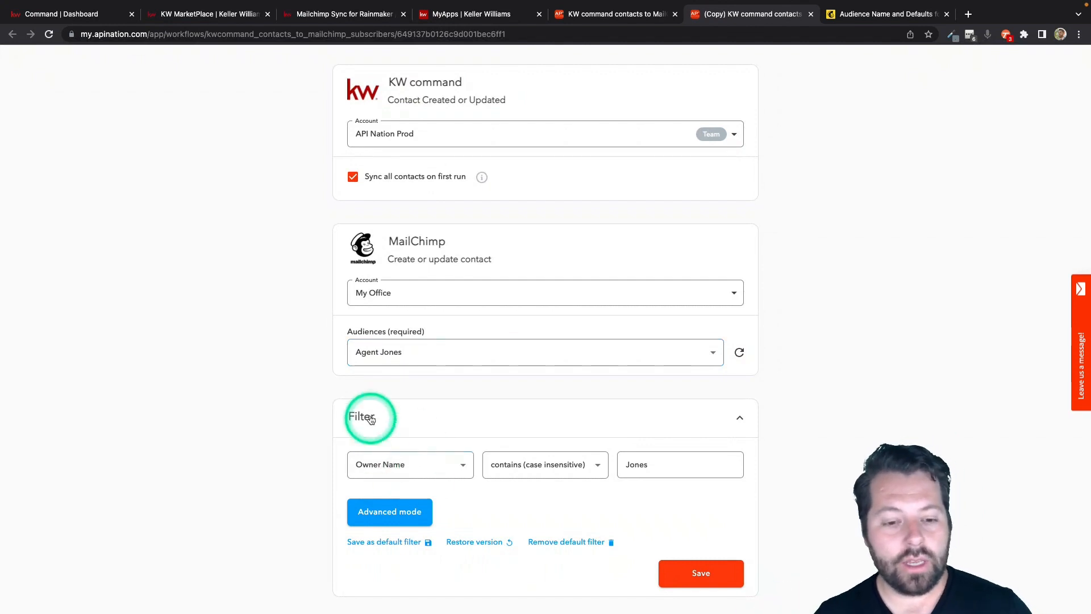
click(627, 466)
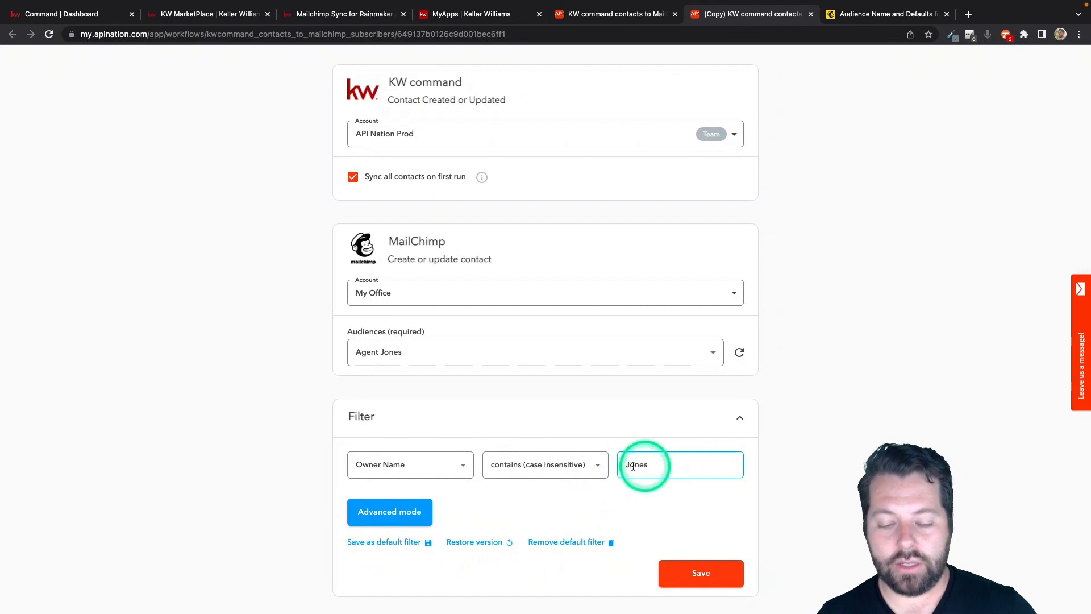
scroll(679, 482, down, 2)
scroll(679, 482, up, 6)
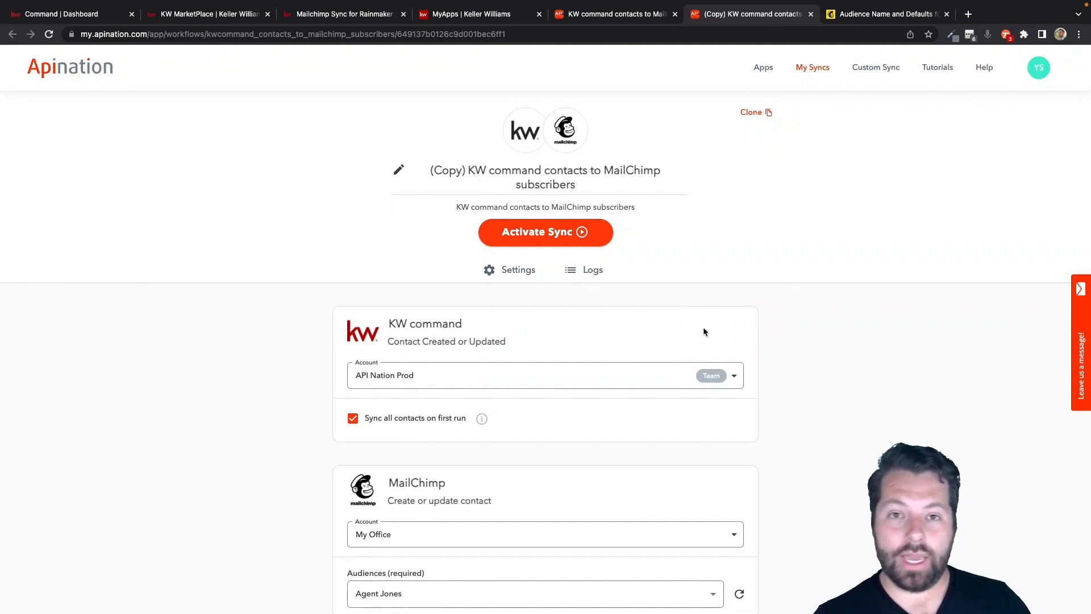
scroll(755, 273, down, 1)
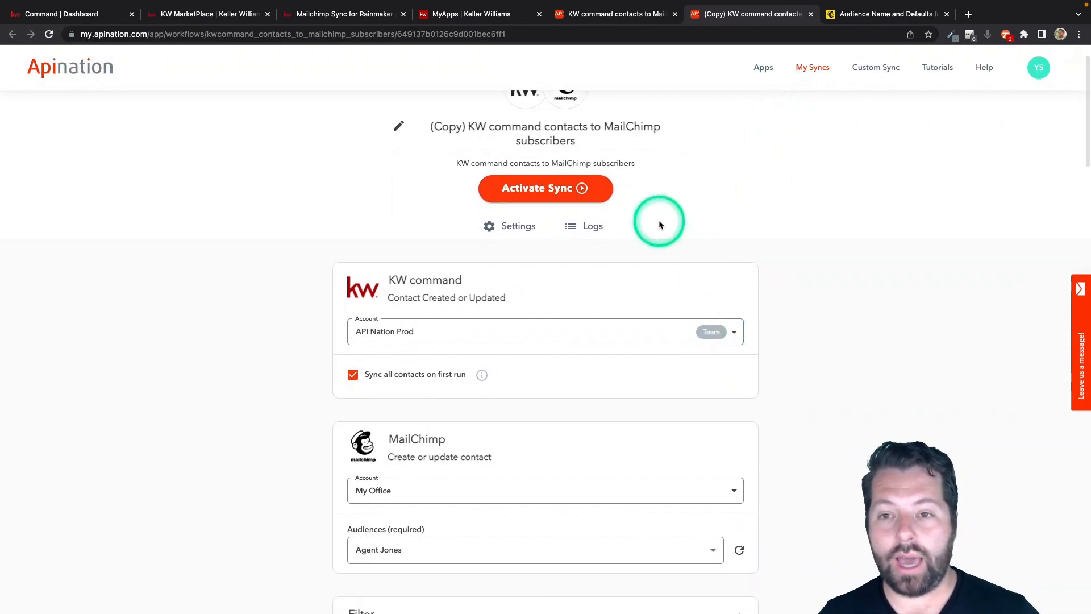
click(812, 80)
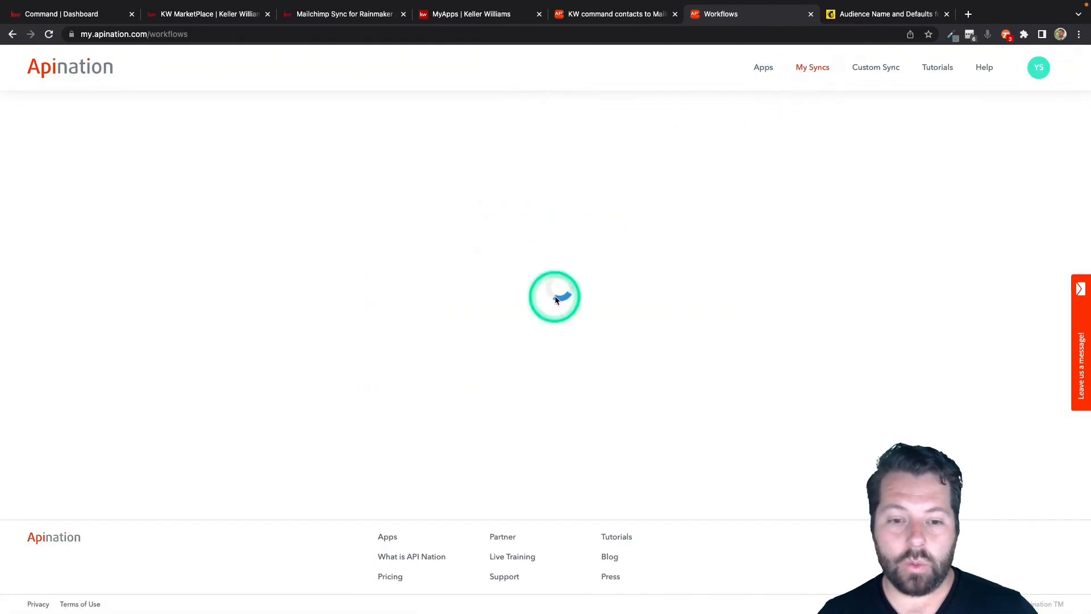
- Switch to Mailchimp and open the Audience fields and *|MERGE|* tags settings of the current audience
click(891, 15)
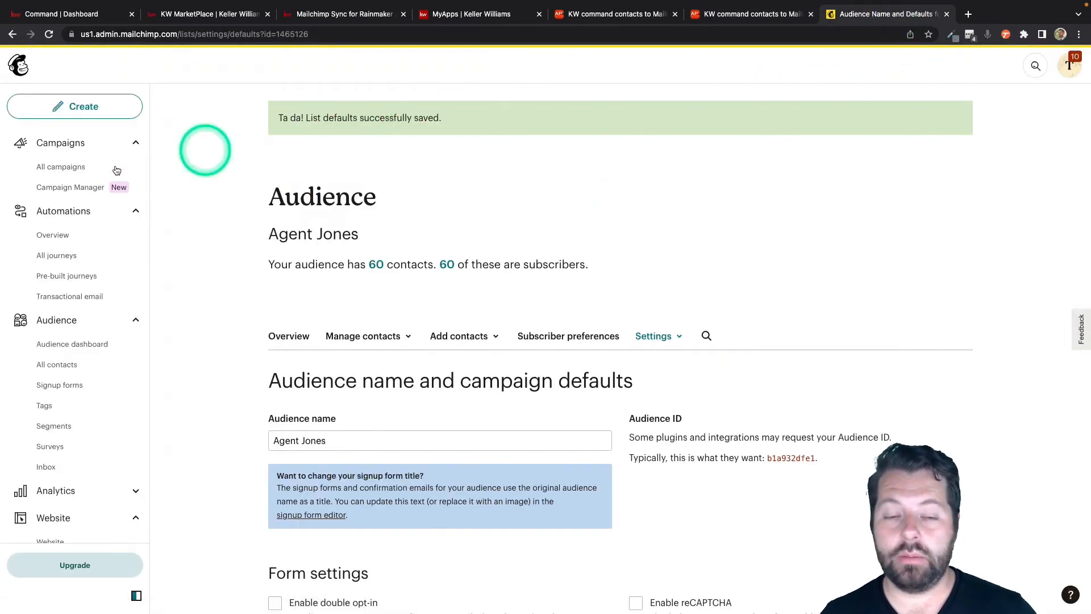
click(62, 344)
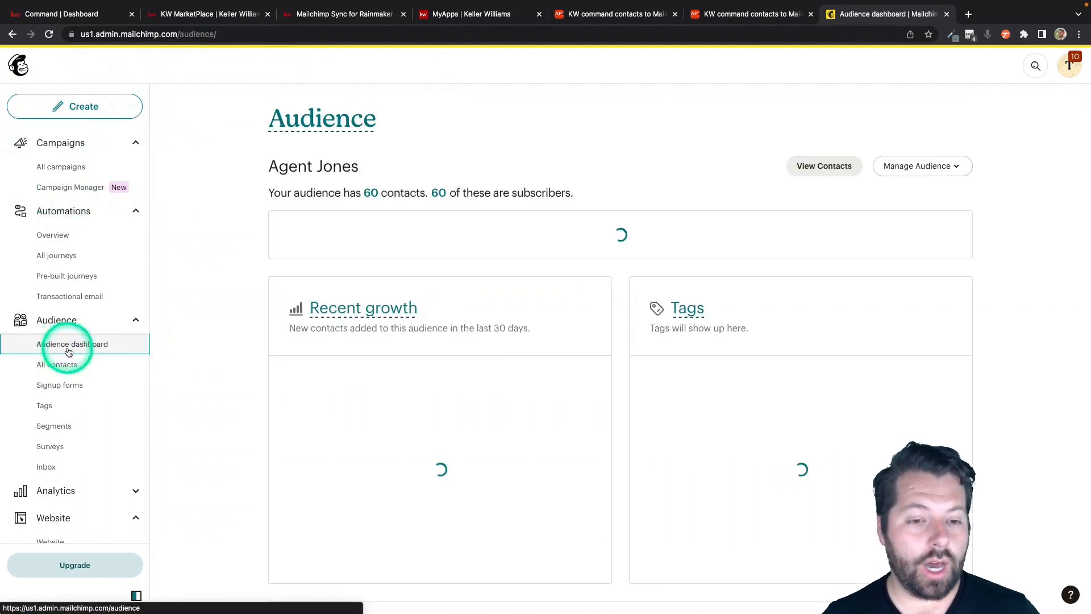
click(925, 166)
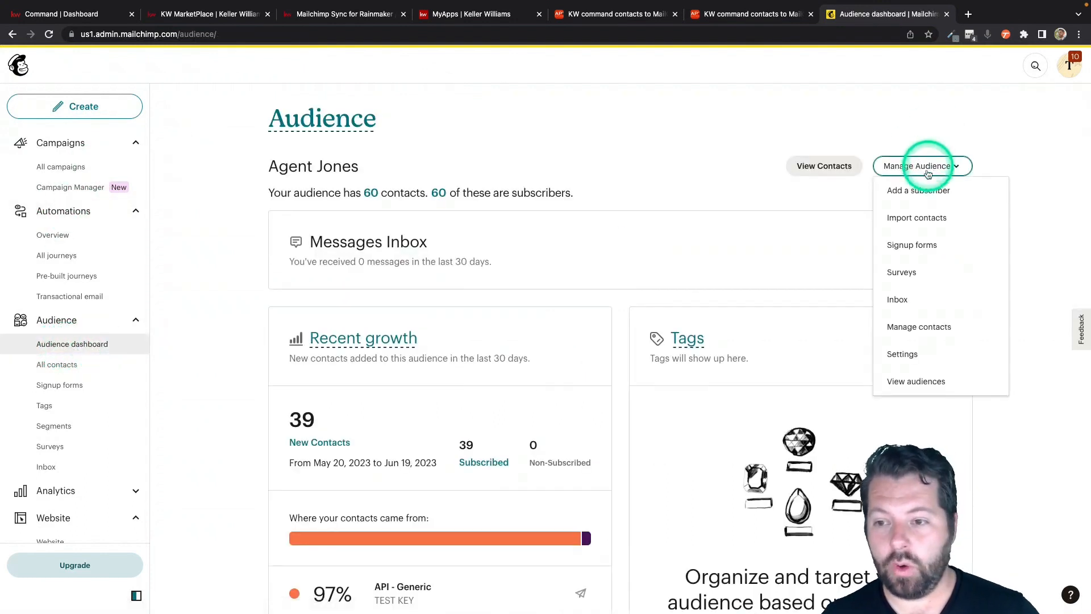
click(905, 354)
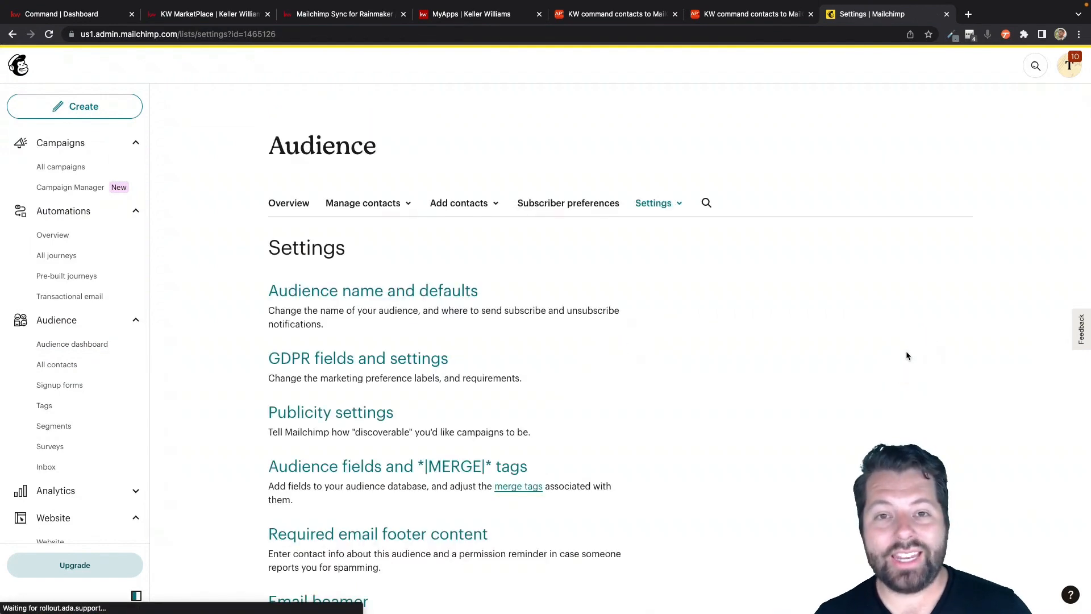
click(618, 349)
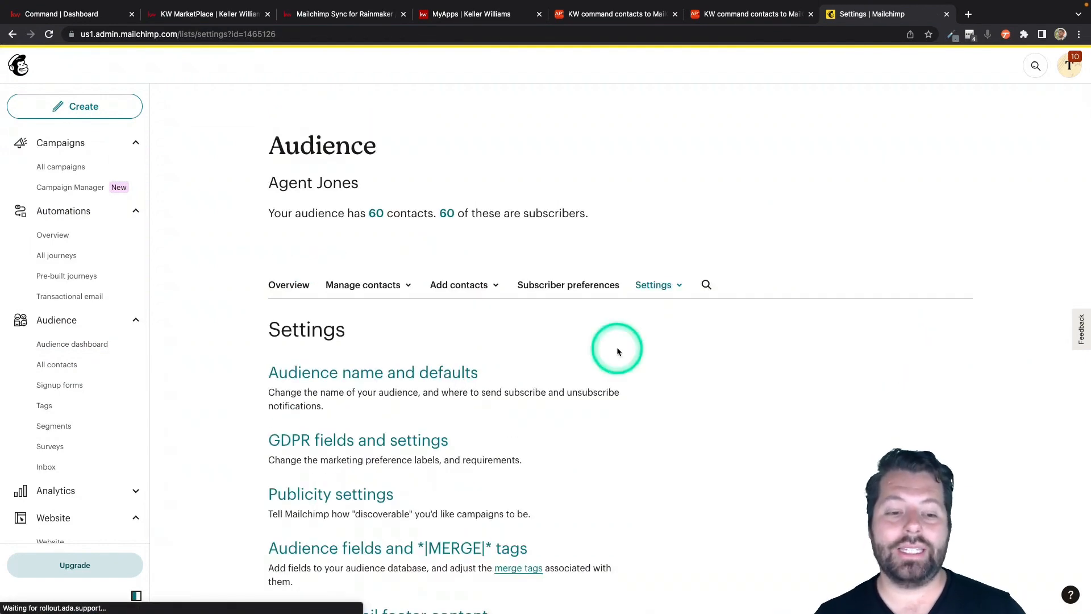
scroll(618, 350, down, 3)
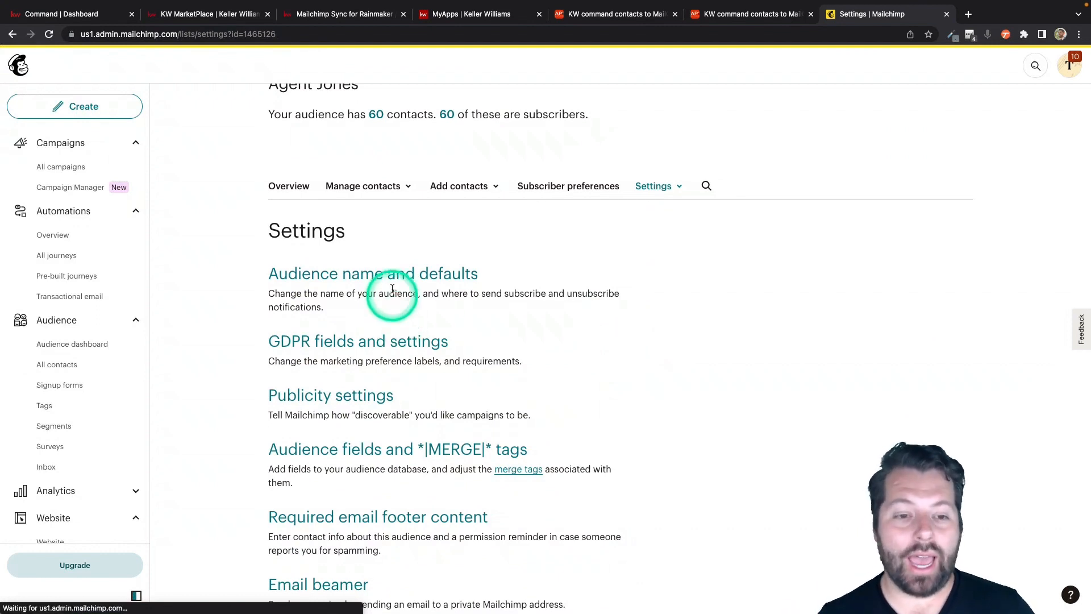
click(341, 451)
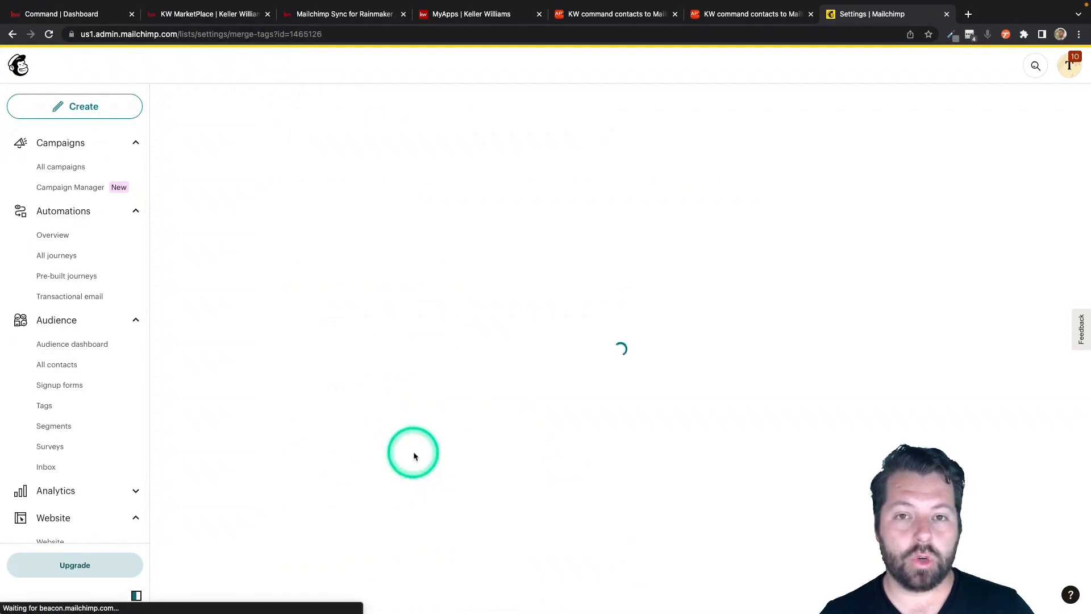
- Add a new text field to the audience's fields and merge tags
scroll(414, 451, down, 5)
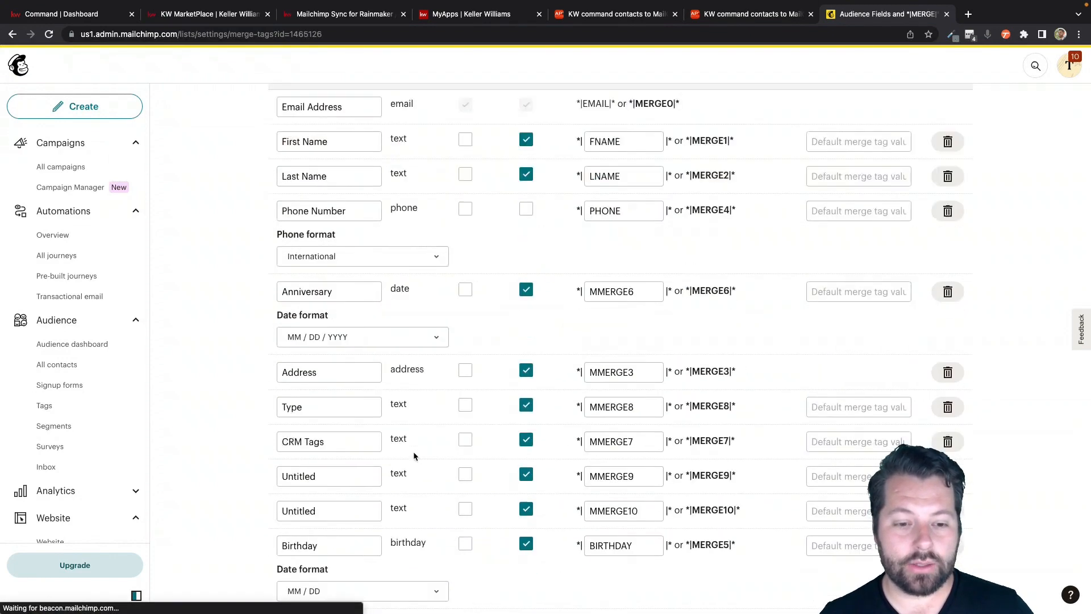
scroll(684, 316, up, 4)
scroll(684, 316, down, 5)
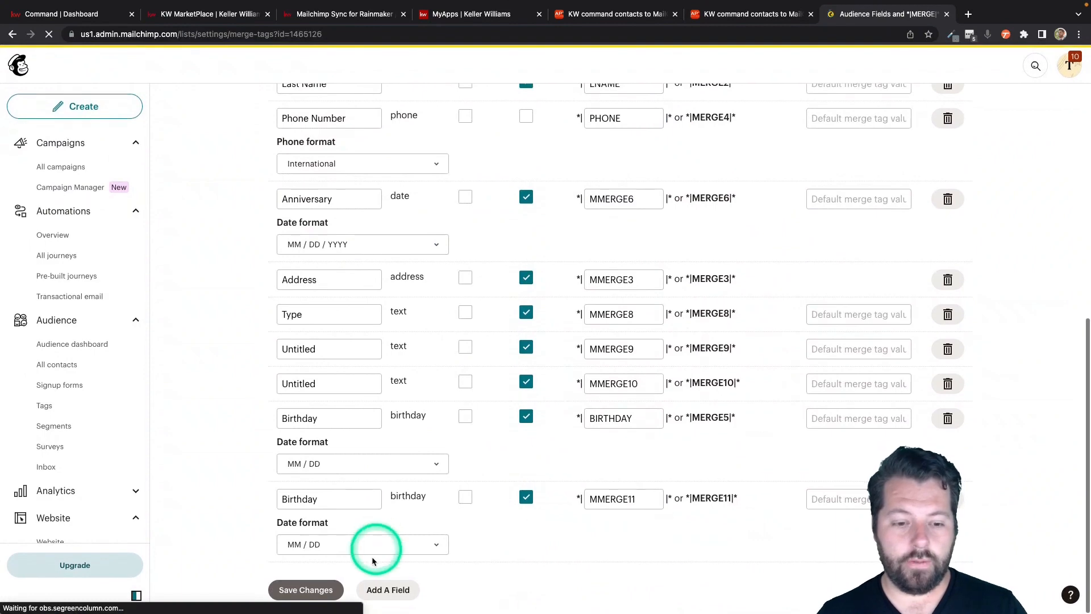
click(381, 591)
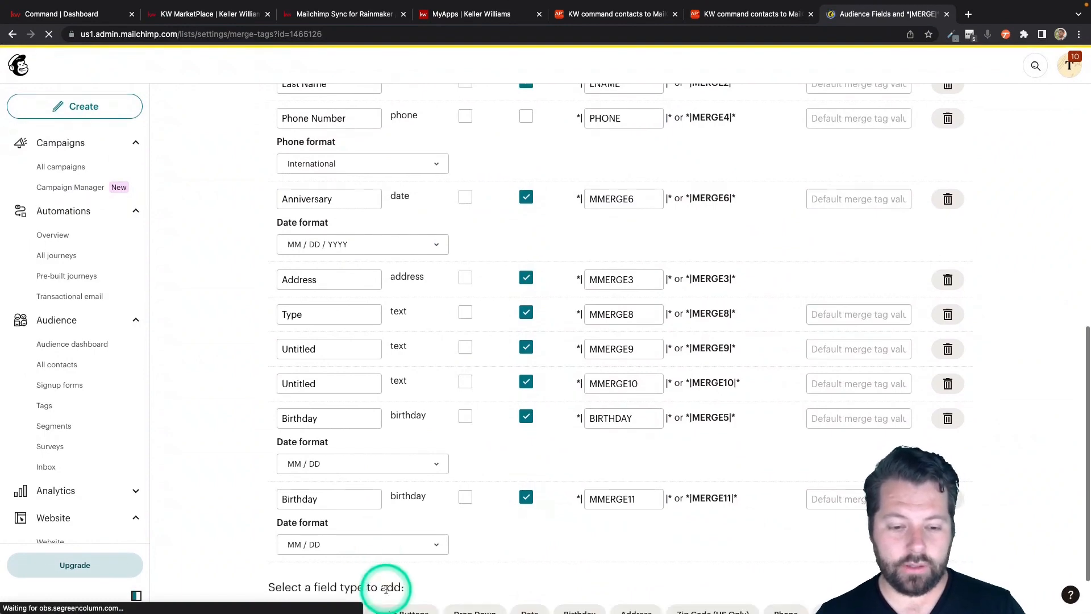
scroll(386, 590, down, 1)
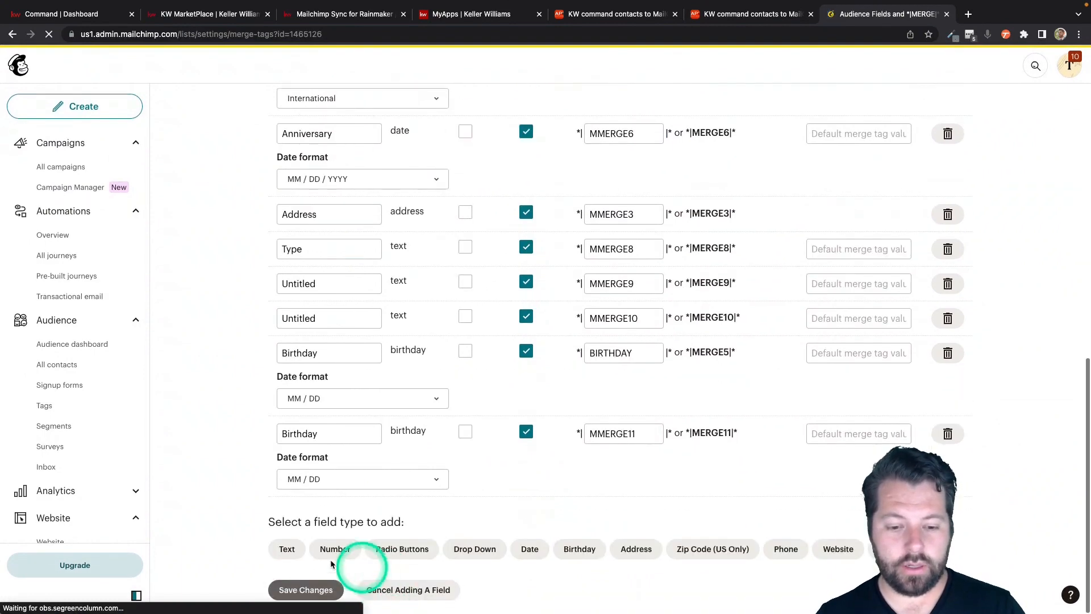
click(355, 540)
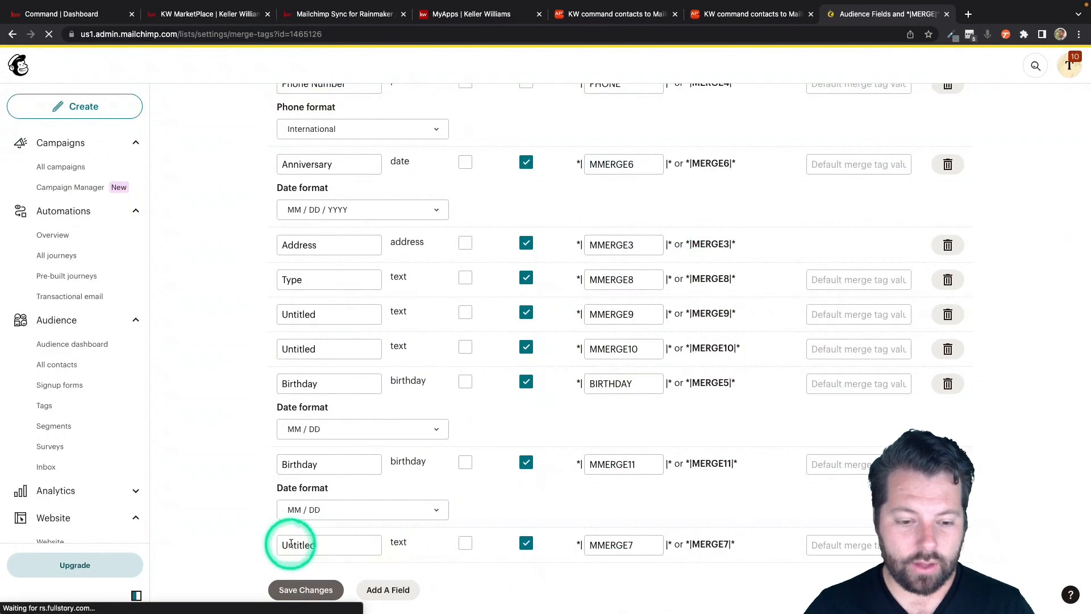
- Label the new text field KW Tags and save the audience field changes
click(291, 544)
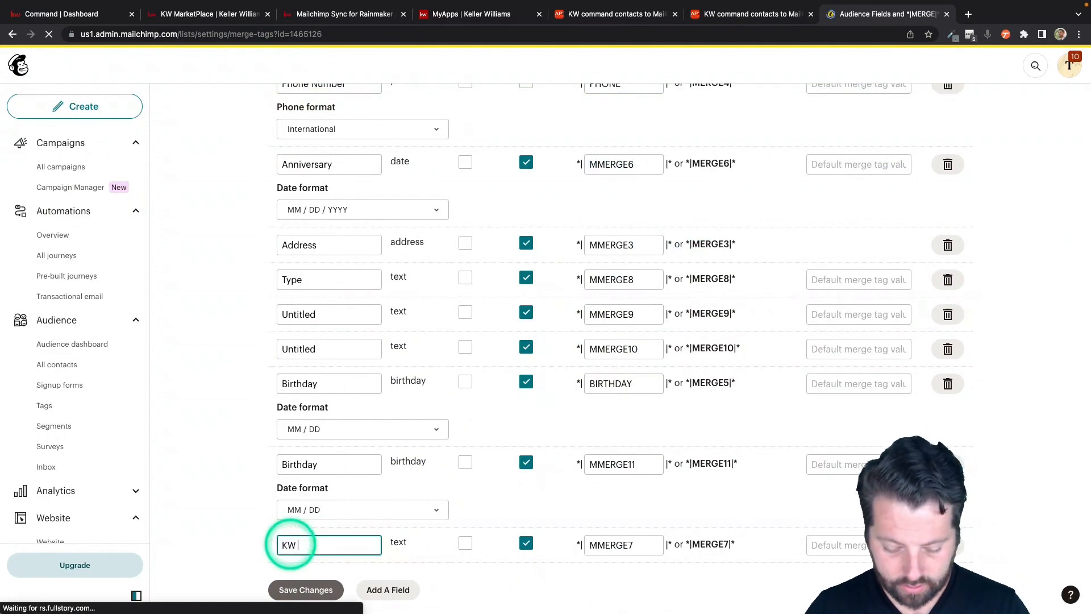
text(KW Tags)
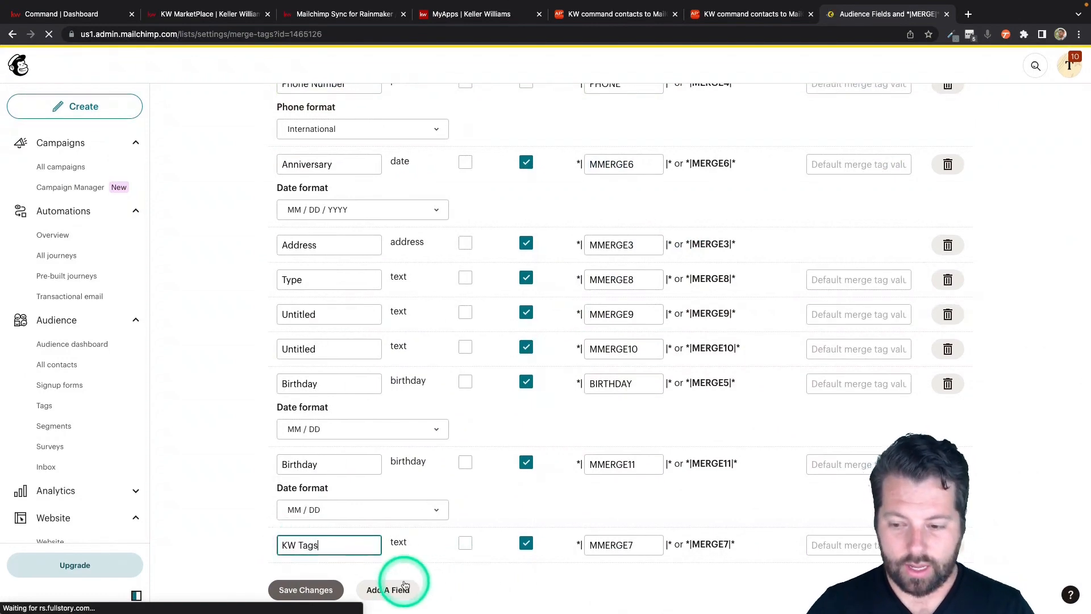
click(460, 560)
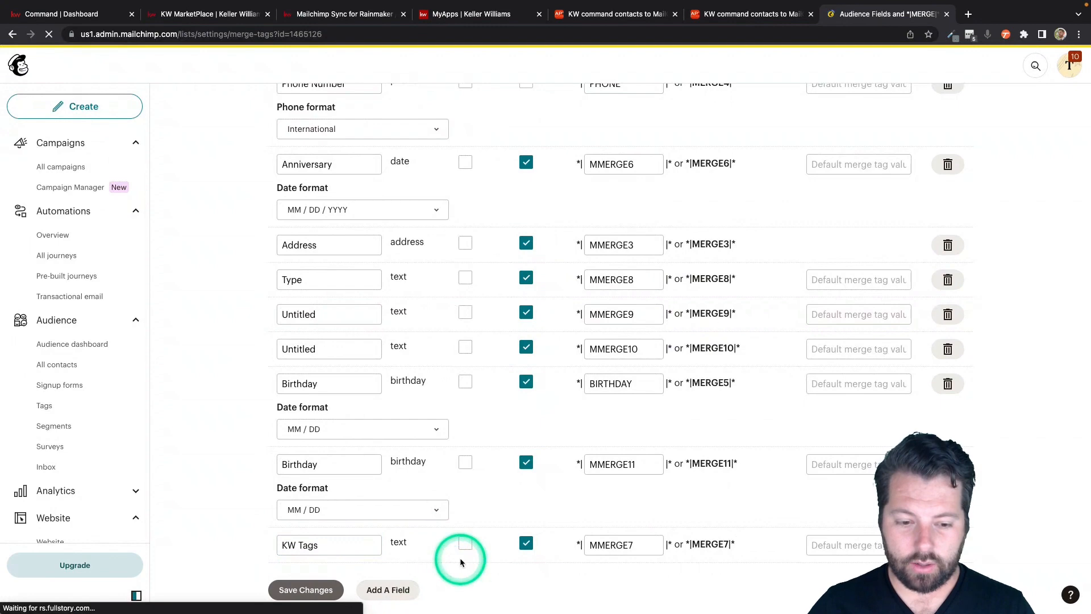
click(303, 591)
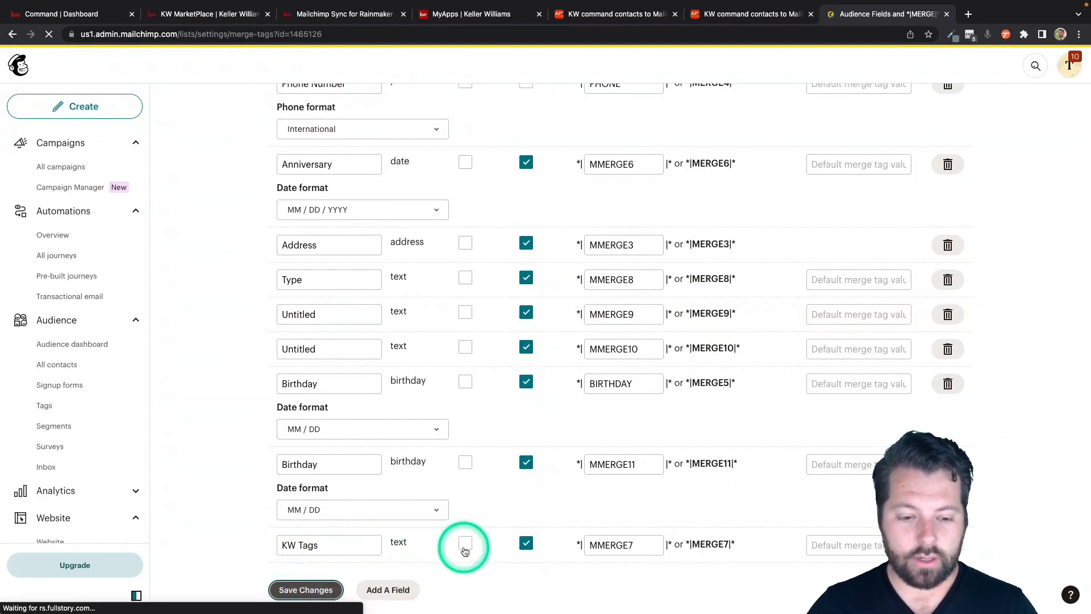
- Switch to the KW command contacts to MailChimp subscribers sync in Apination and reload its page
click(717, 15)
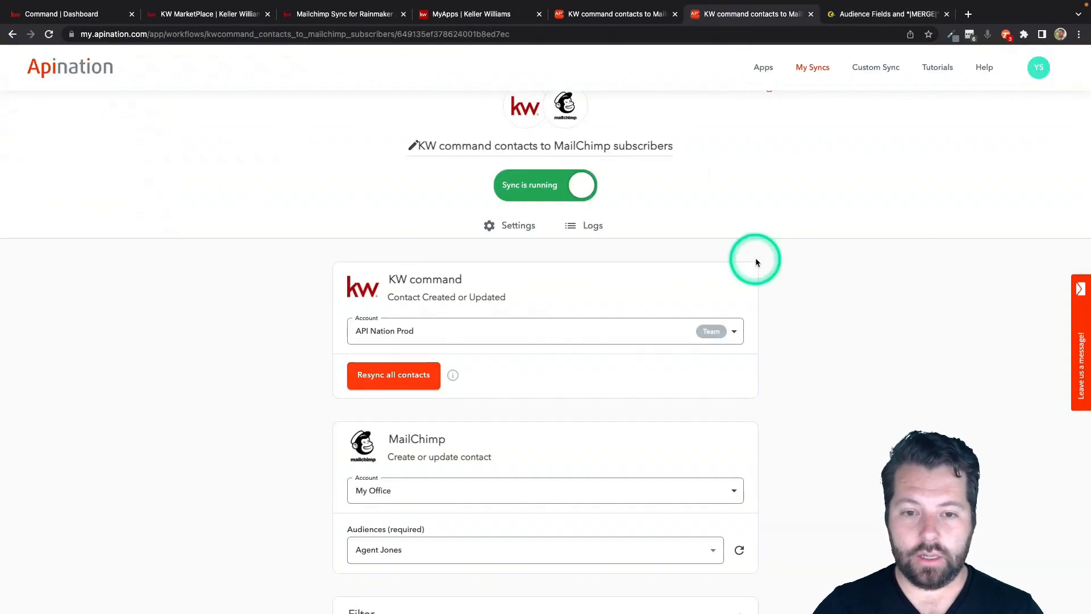
scroll(757, 262, up, 1)
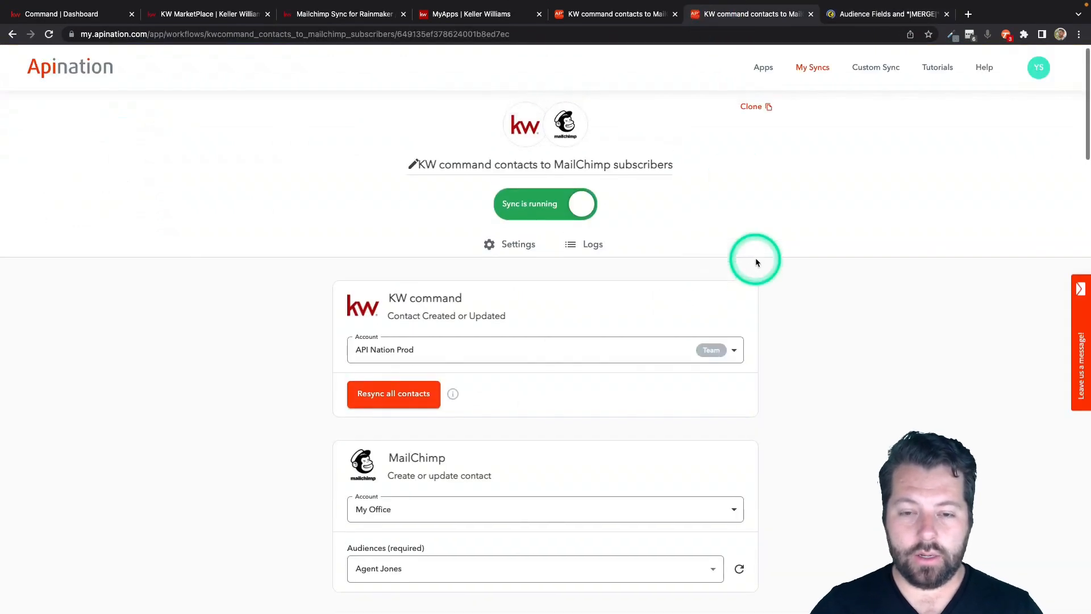
click(49, 34)
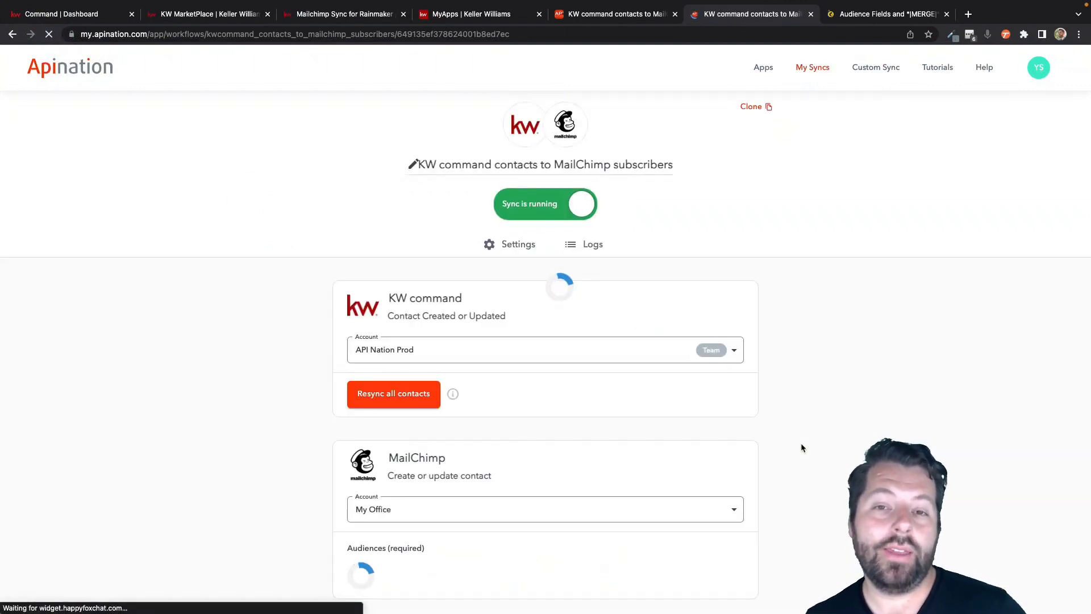
- Map the KW command Tags field to the Mailchimp KW Tags field in the sync's workflow
scroll(802, 449, down, 20)
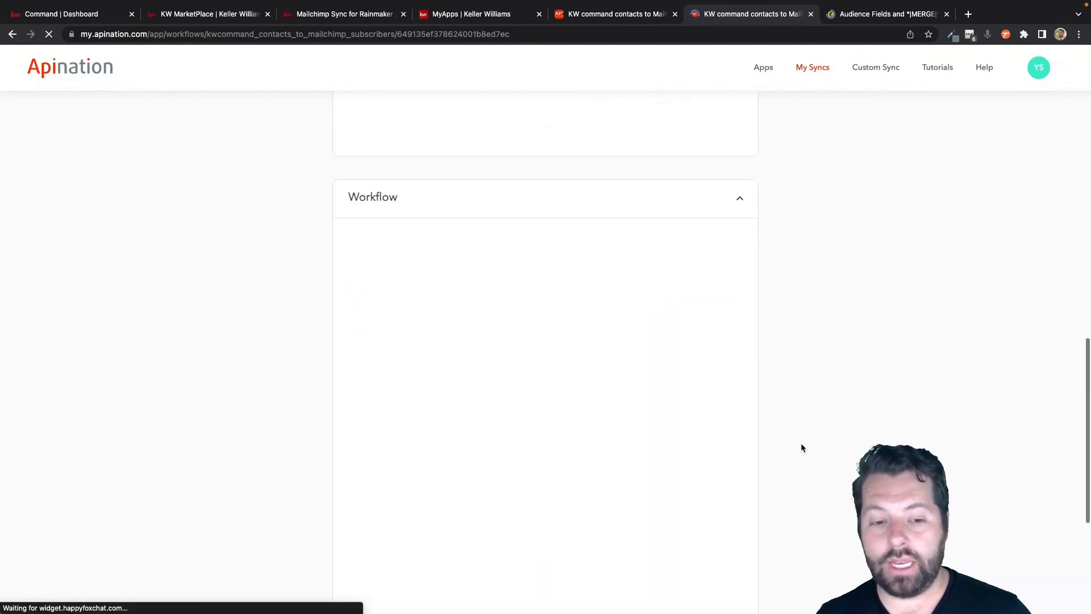
scroll(802, 448, down, 5)
click(485, 512)
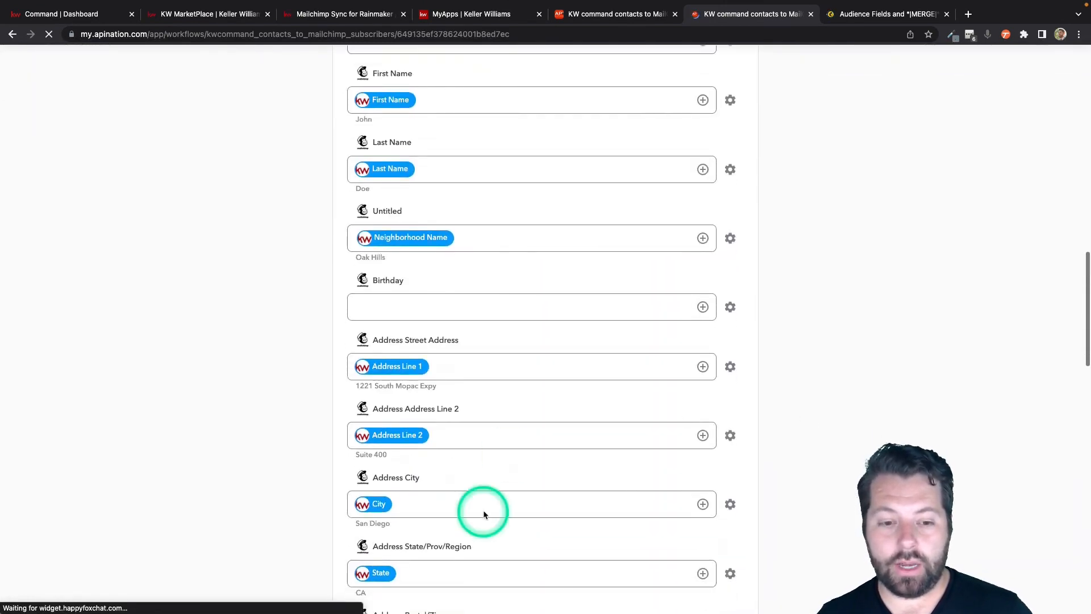
scroll(484, 510, down, 5)
scroll(483, 511, down, 5)
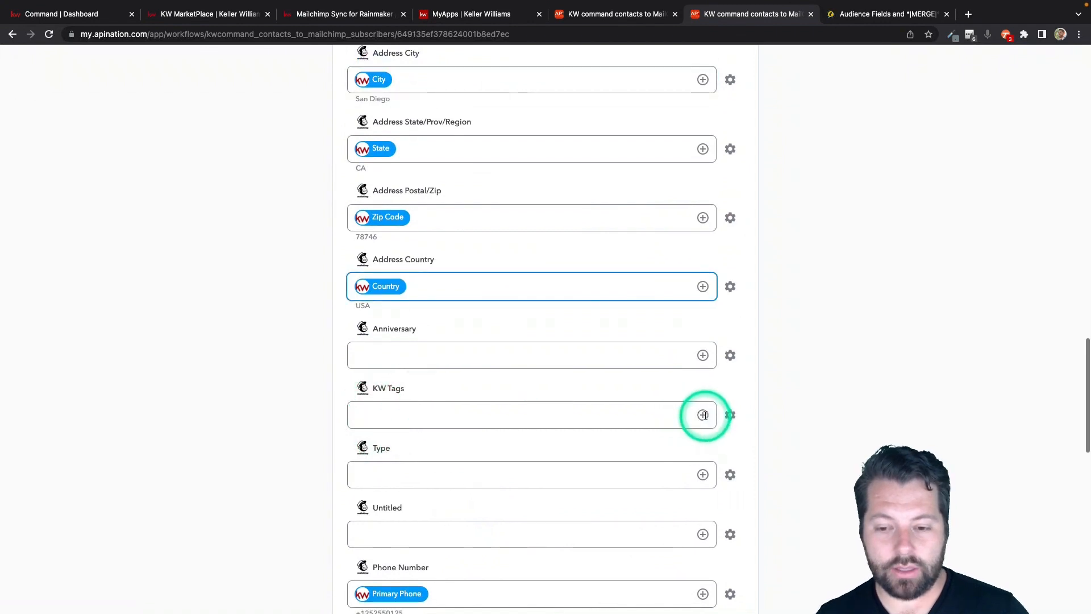
click(546, 418)
click(461, 451)
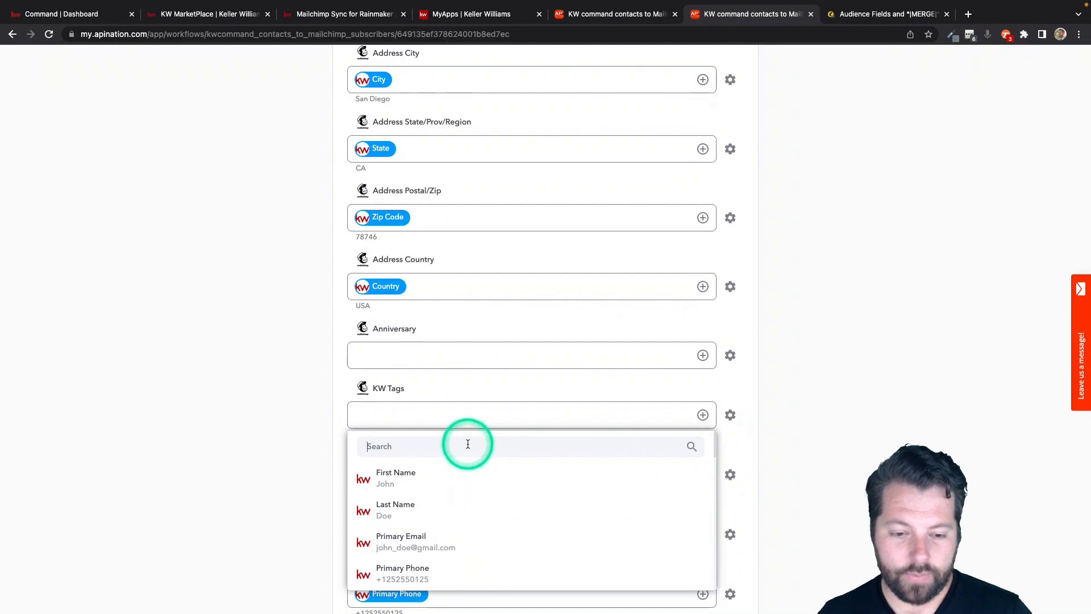
text(ta)
click(415, 509)
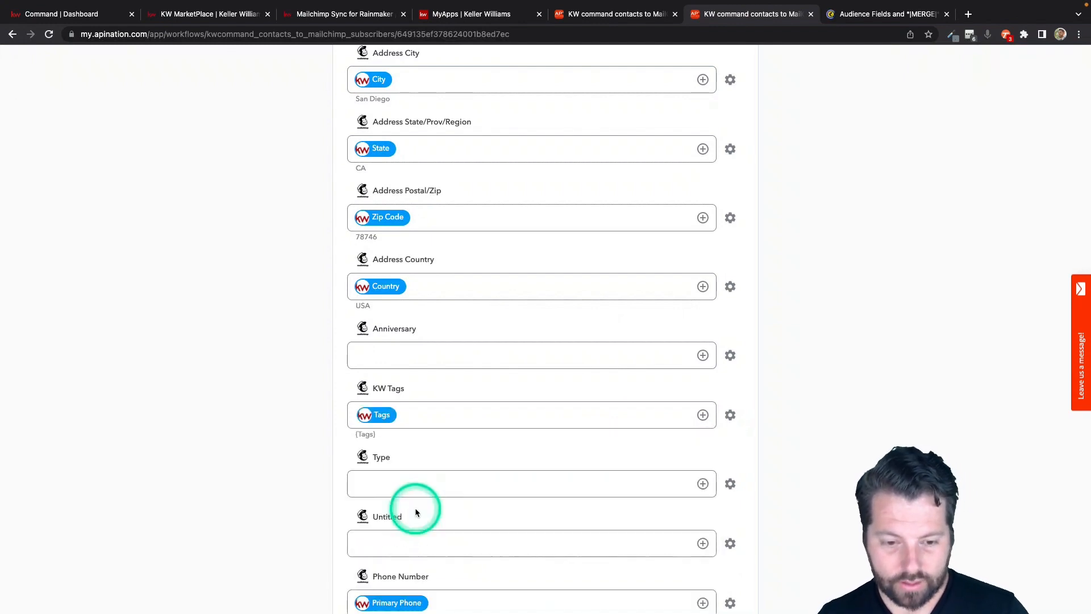
scroll(321, 453, down, 2)
scroll(321, 453, up, 1)
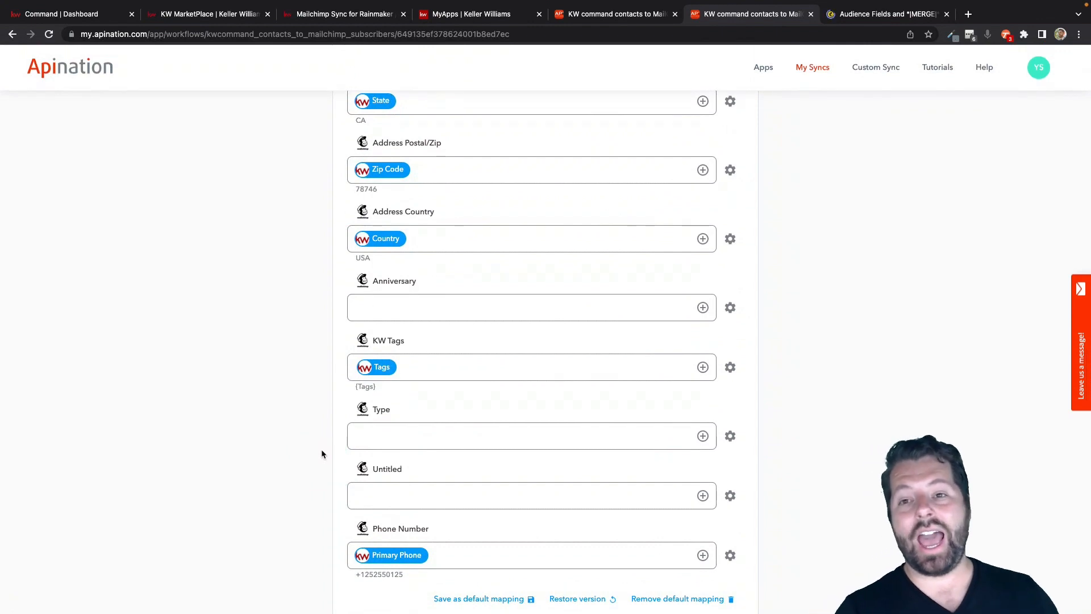
- Switch back to Mailchimp and look over the Agent Jones audience's tags
click(844, 89)
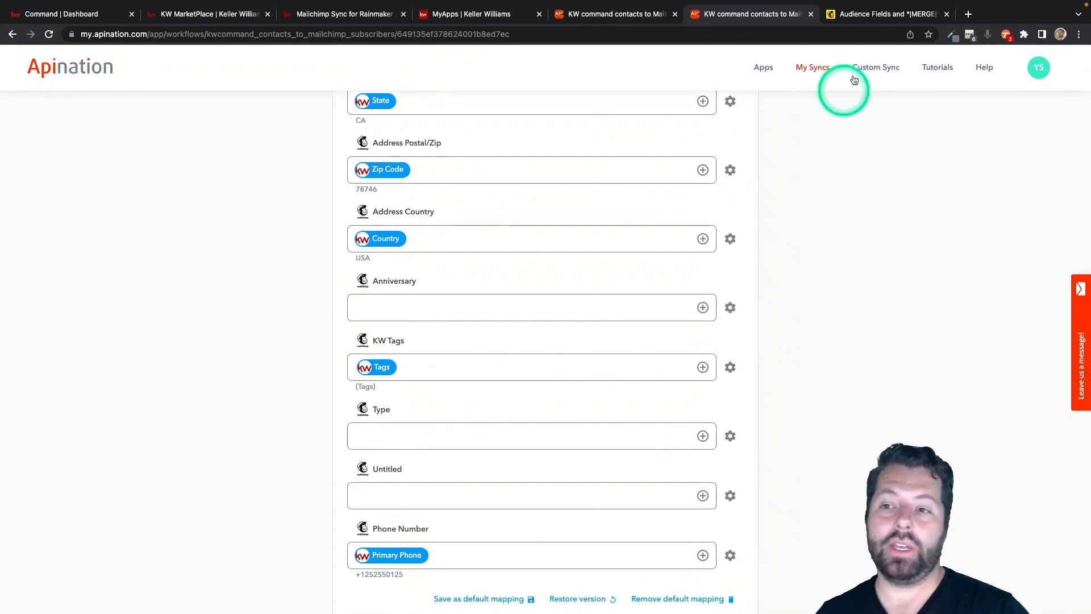
click(875, 22)
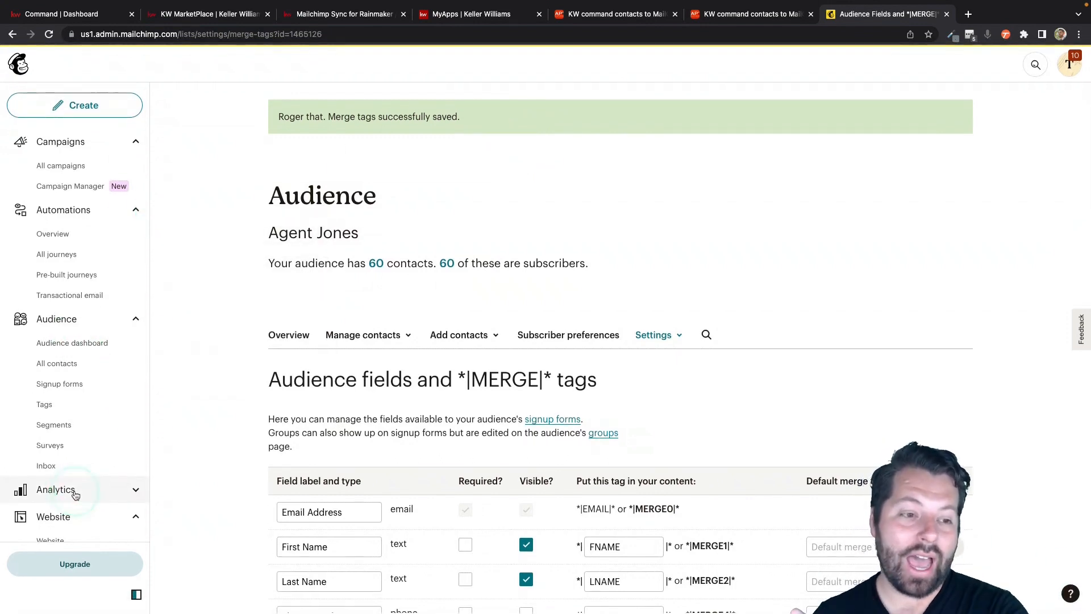
click(45, 405)
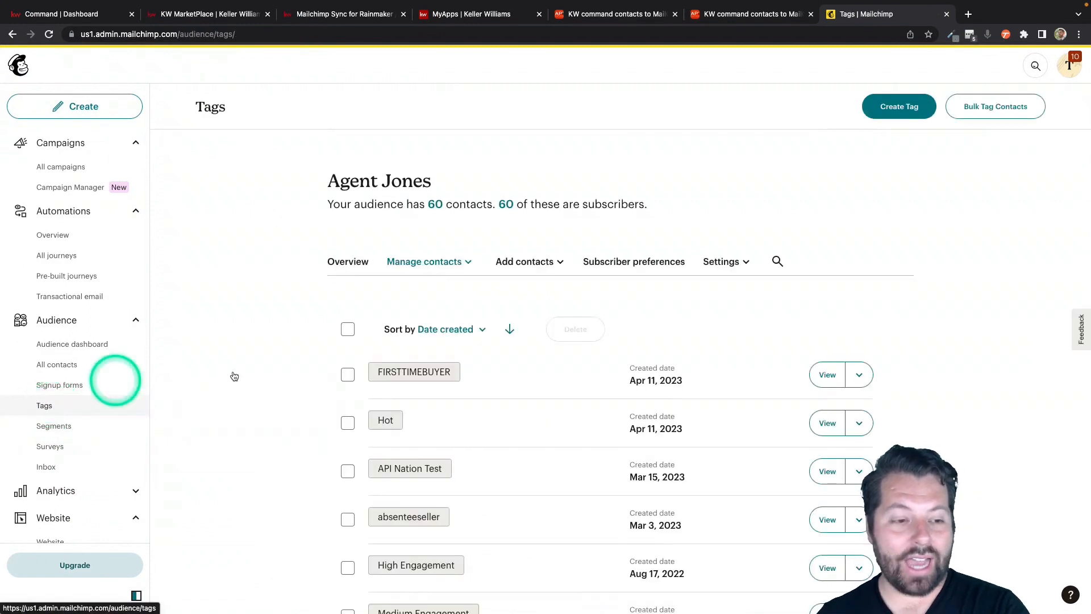
scroll(272, 385, down, 1)
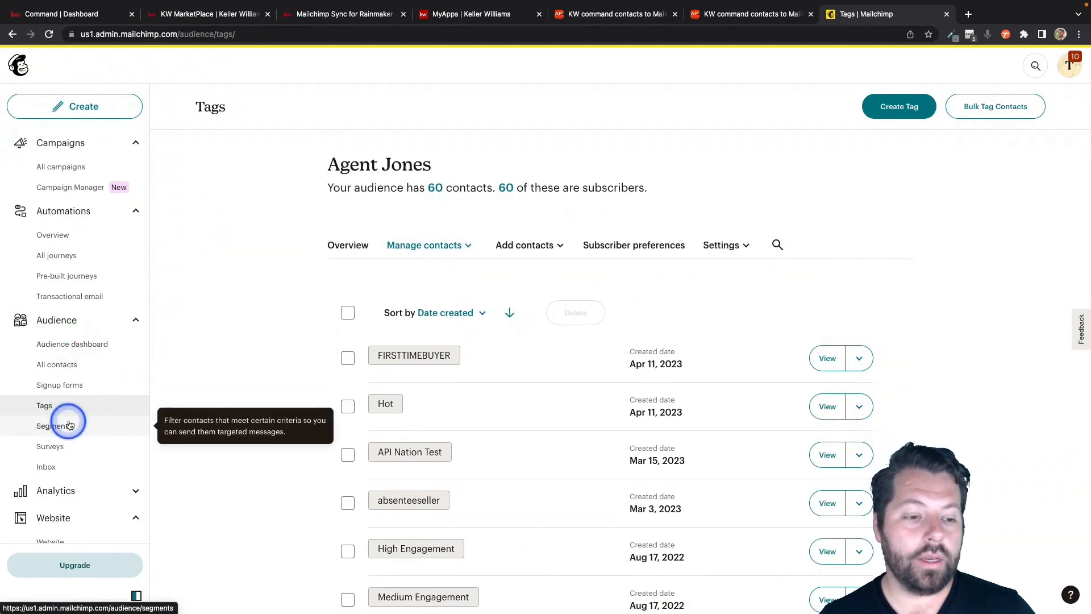
- Open the audience's segments and start a new segment named KW Hot Tag
click(70, 426)
scroll(230, 441, down, 3)
scroll(230, 442, down, 4)
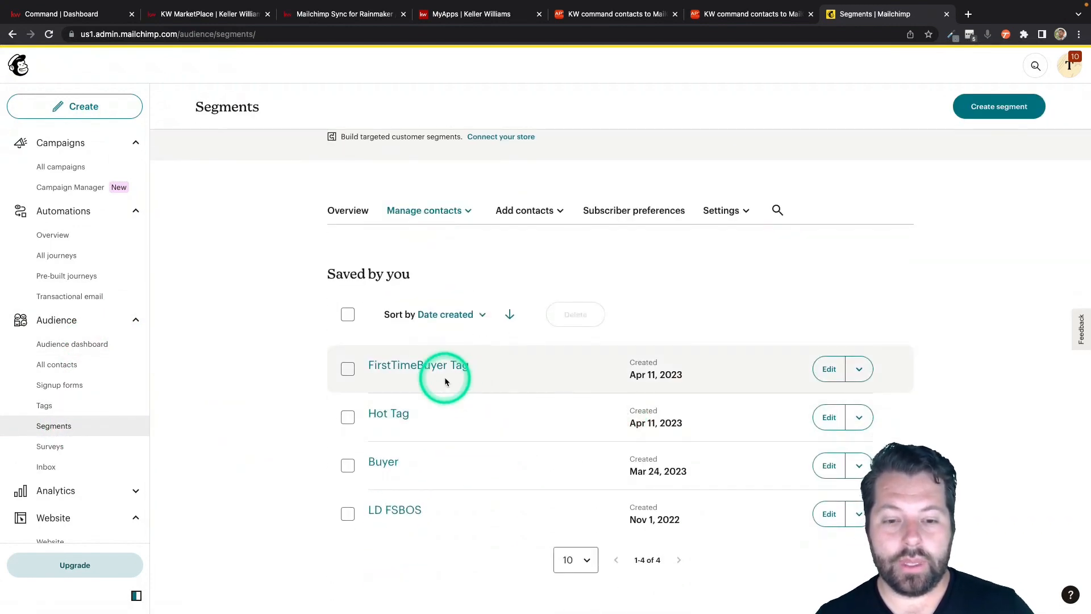
click(1012, 107)
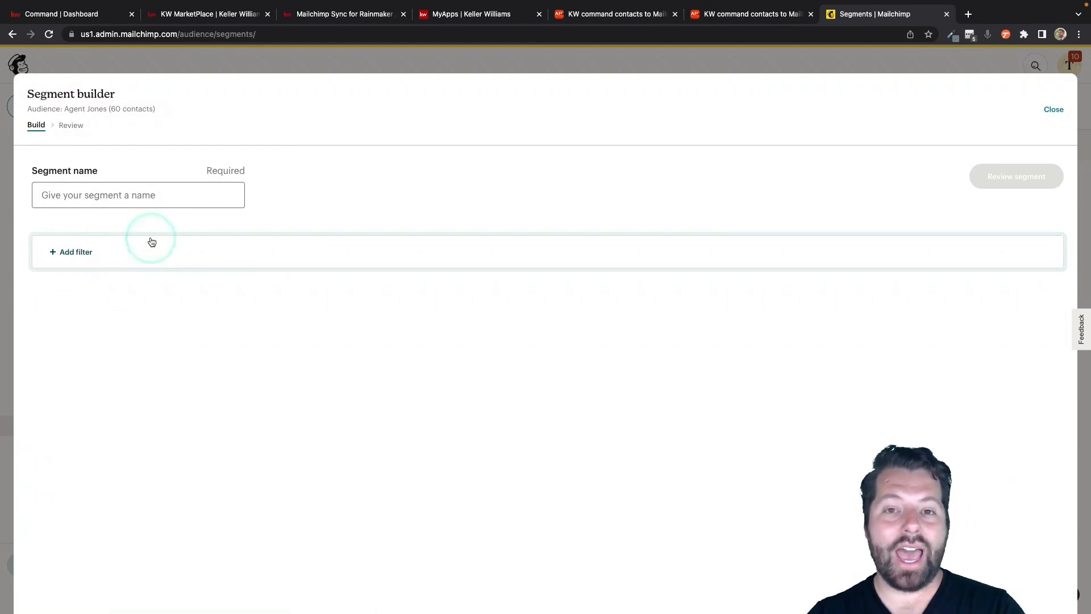
click(87, 195)
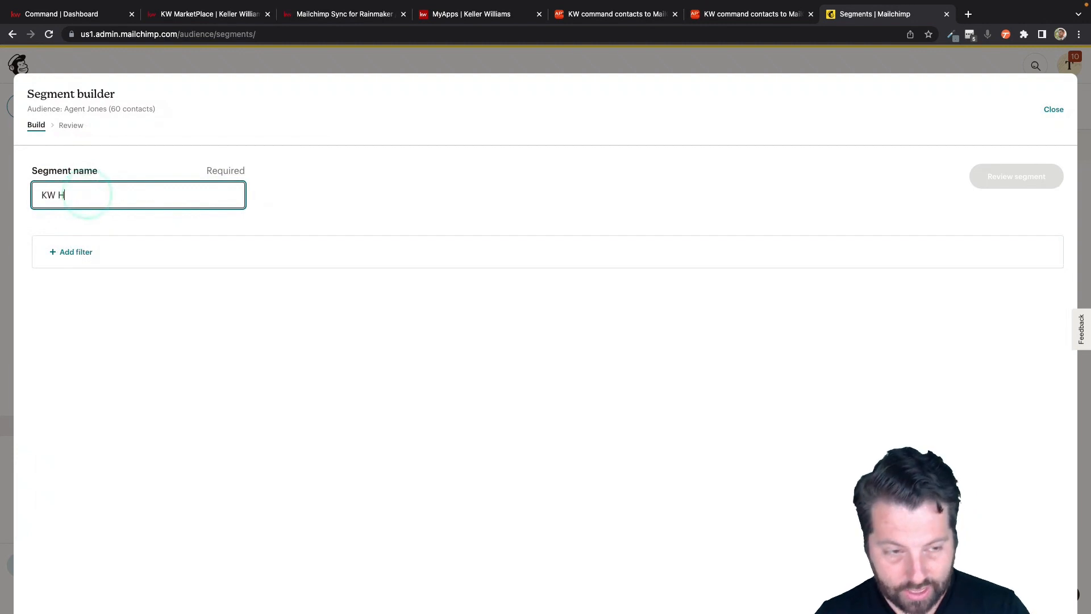
- Filter the segment by KW Tags contains Hot, and review and save it
click(74, 252)
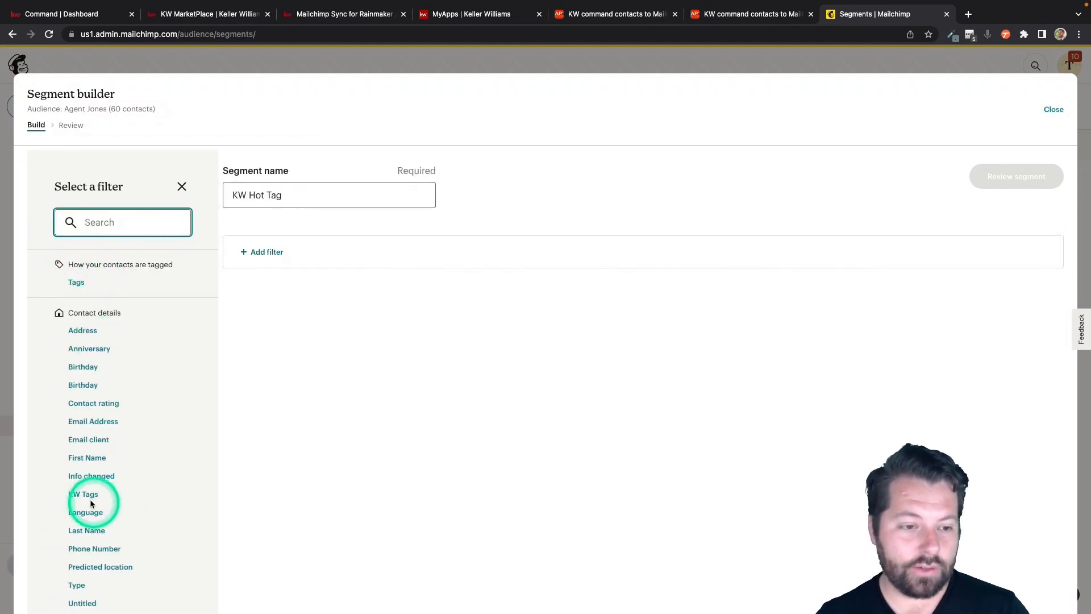
click(90, 501)
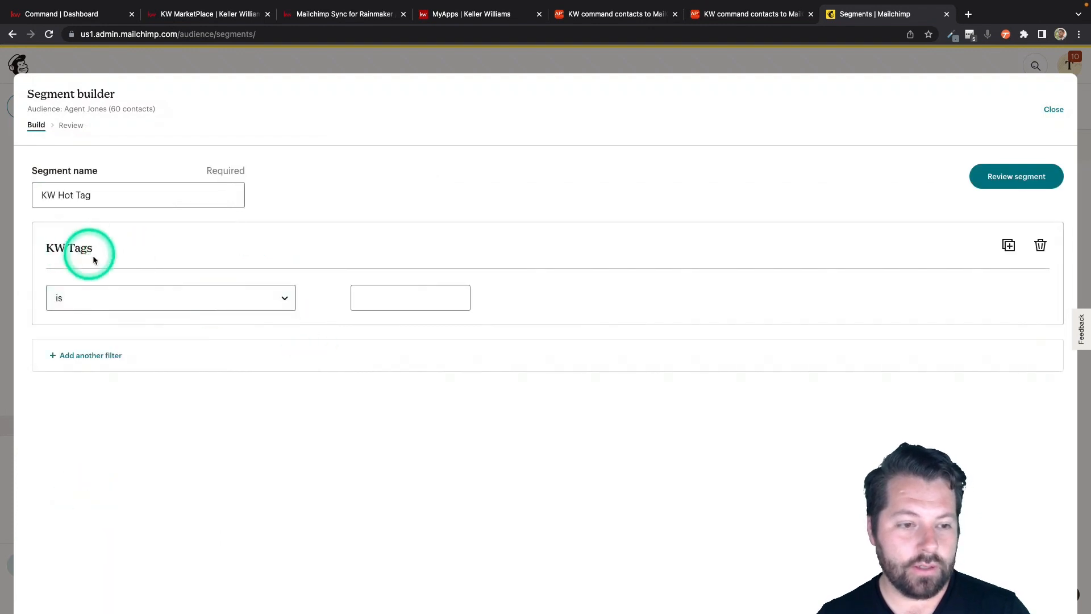
click(139, 298)
click(115, 378)
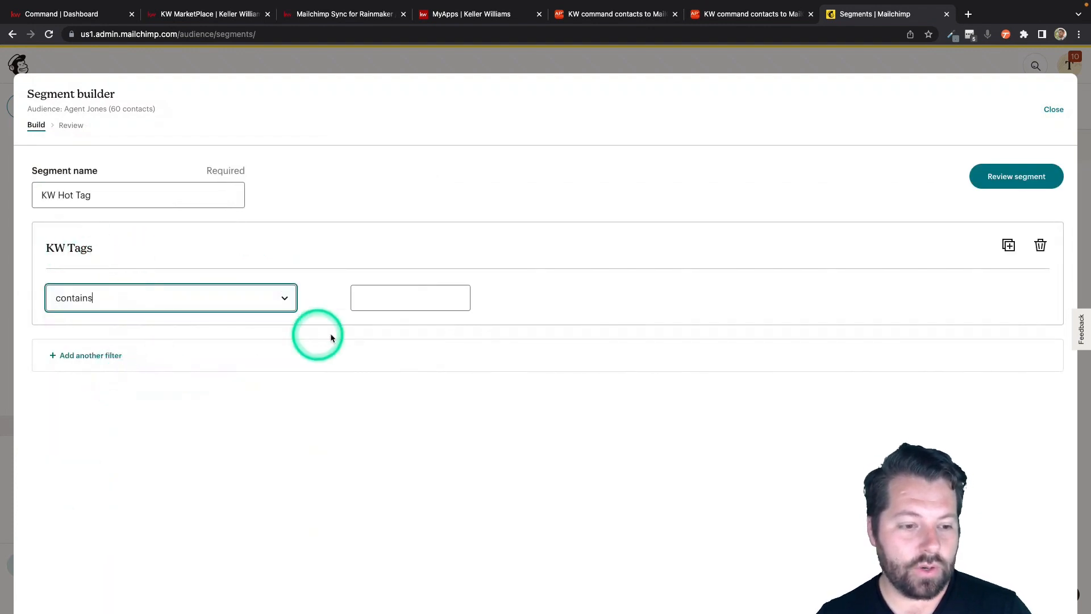
click(371, 295)
text(Hot)
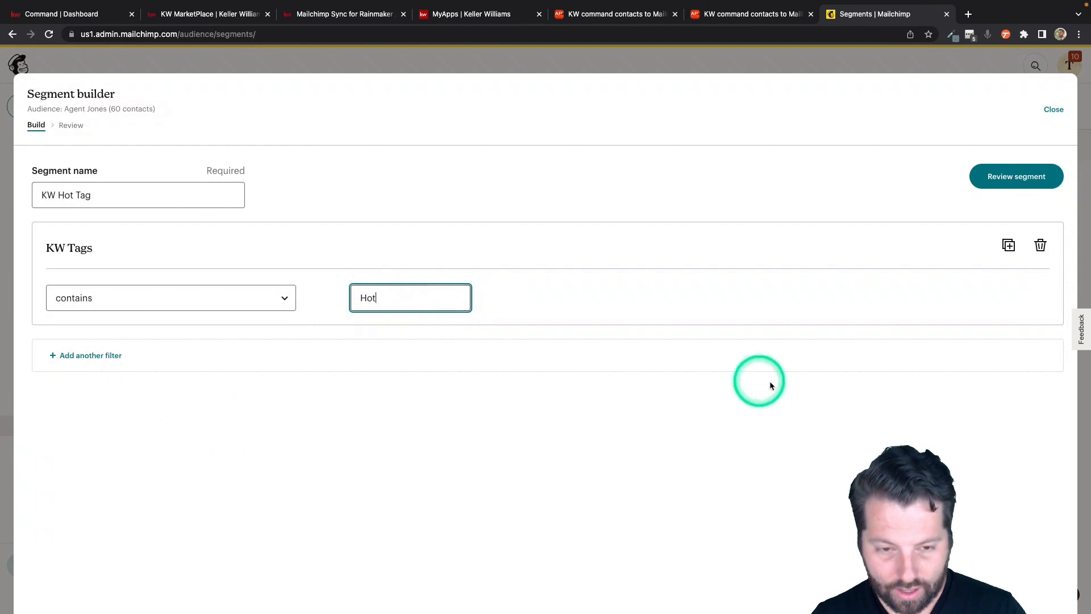
click(990, 178)
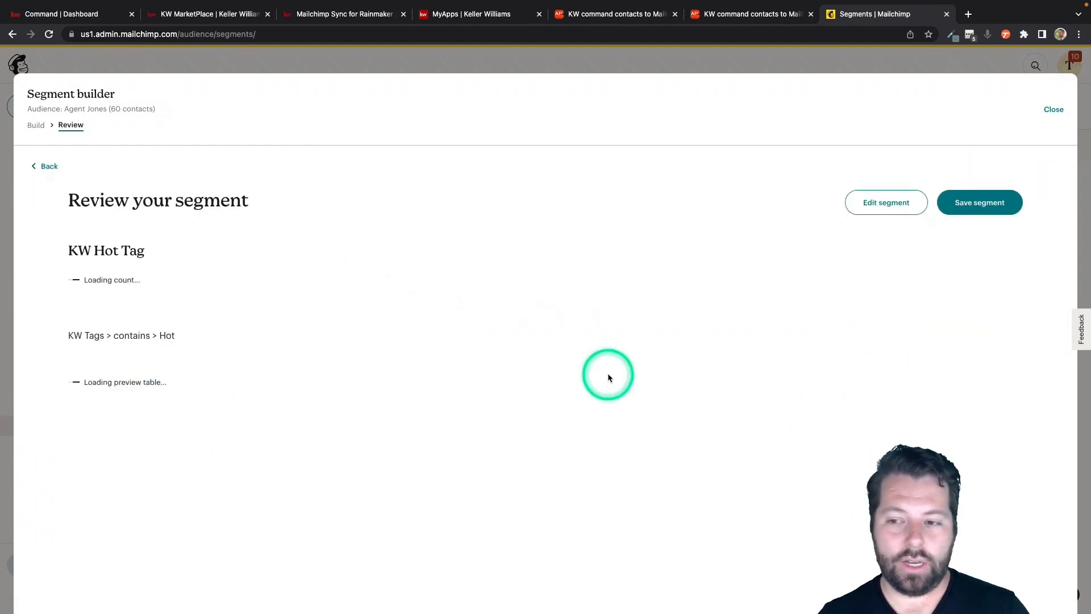
click(973, 207)
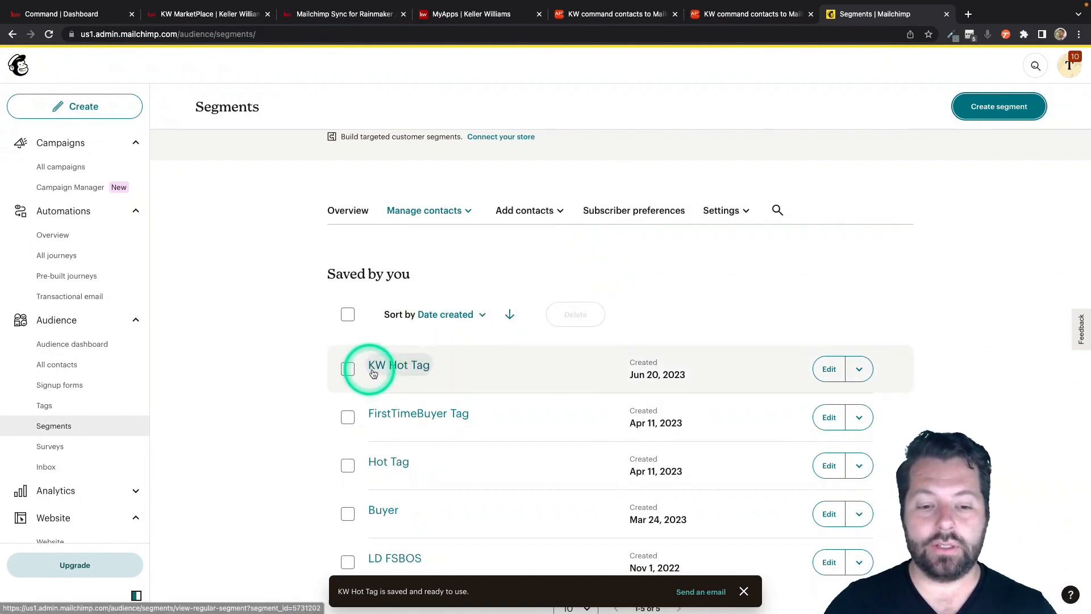
- Start another segment for the audience and name it KW Military
click(1014, 111)
click(139, 195)
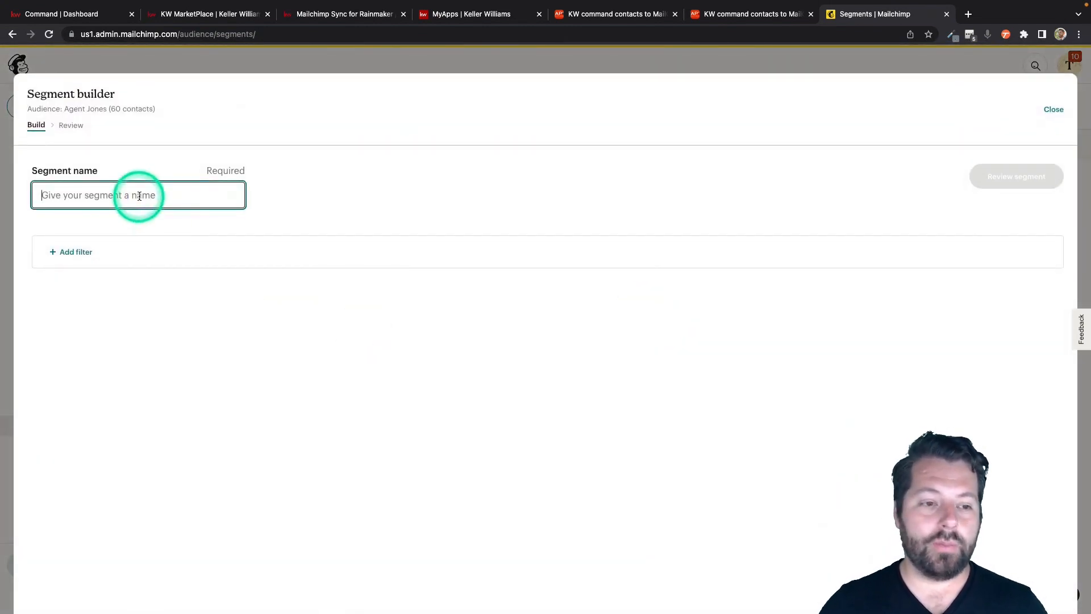
text(KW )
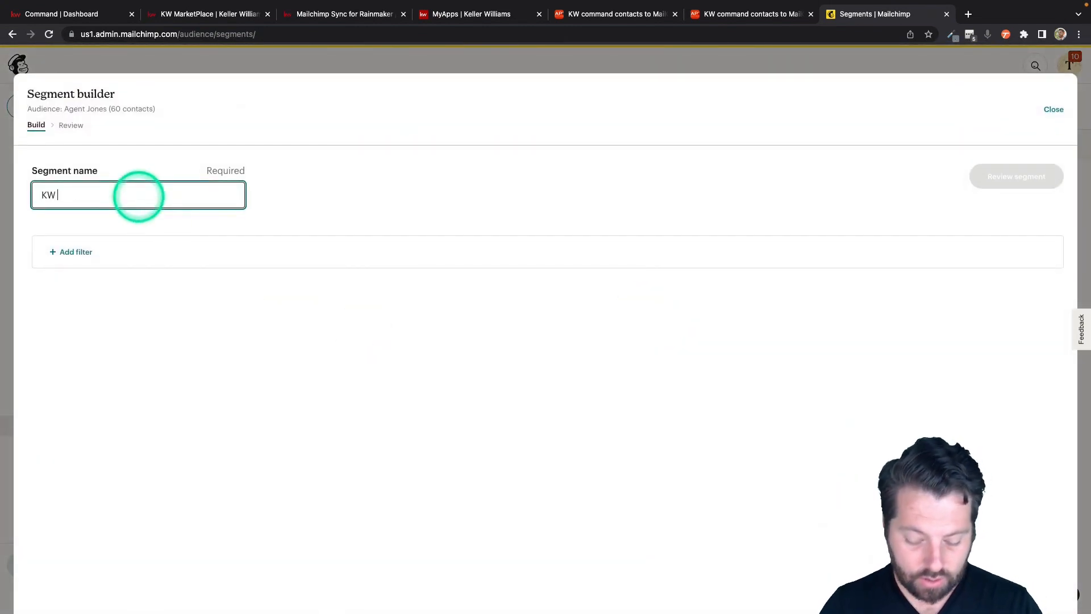
text(Military)
- Filter the KW Military segment by KW Tags contains Military, then review and save it
click(71, 252)
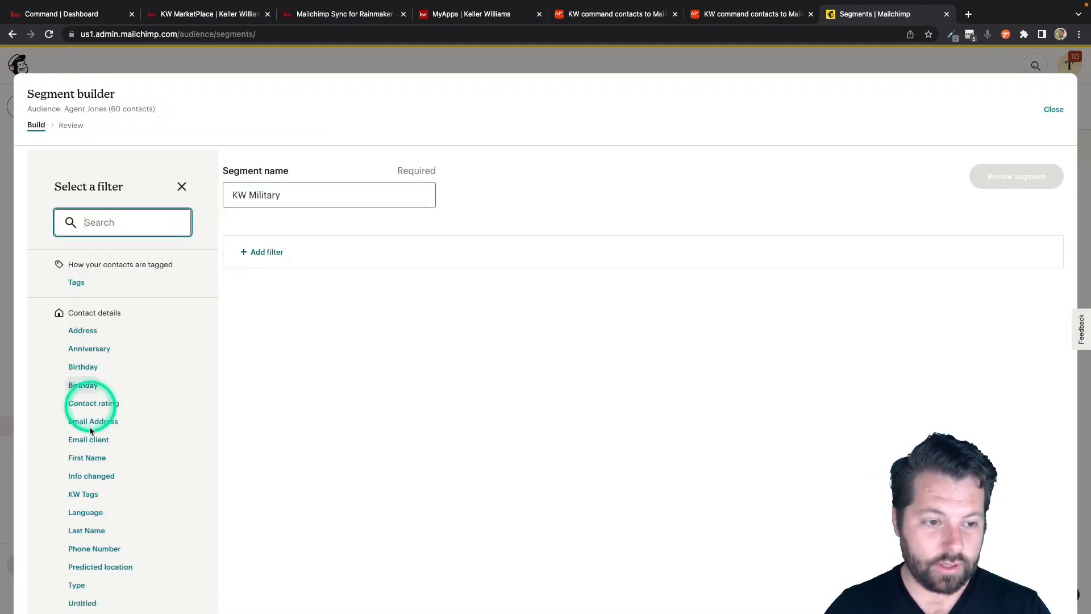
click(83, 494)
click(287, 298)
click(185, 381)
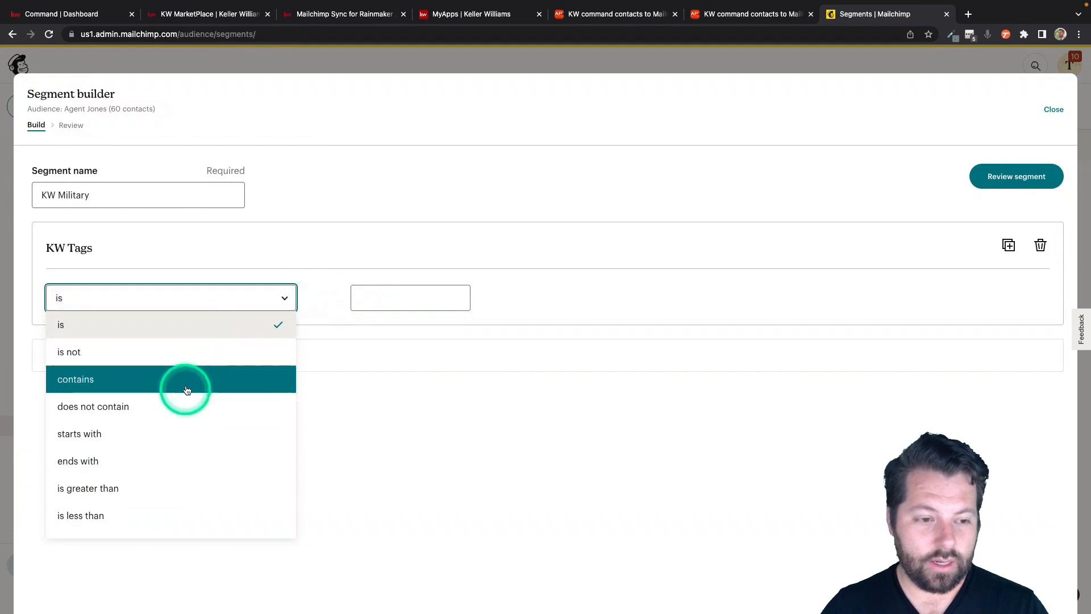
click(375, 302)
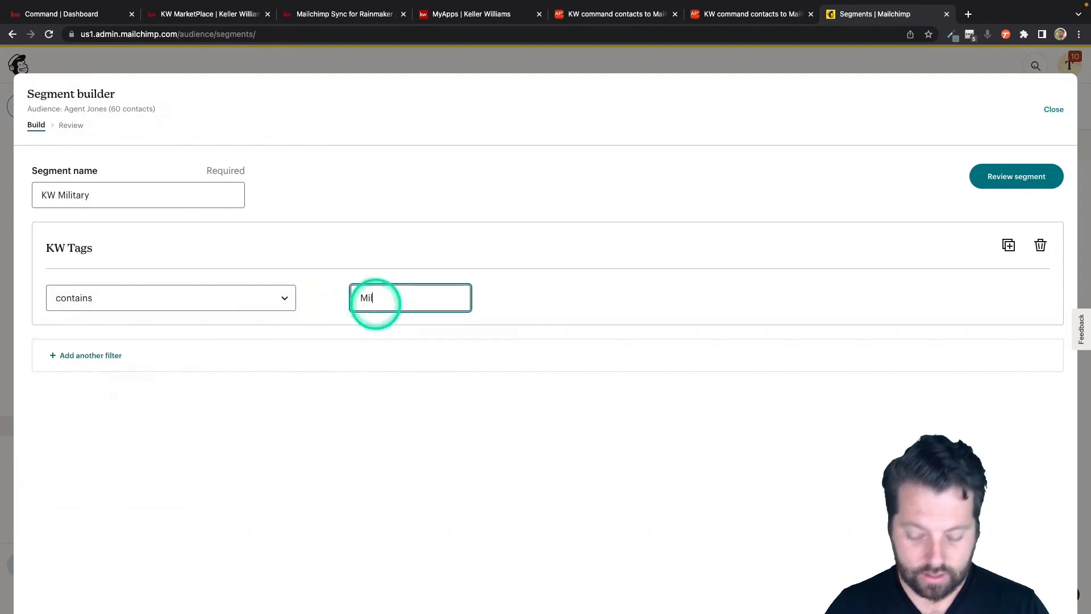
text(Military)
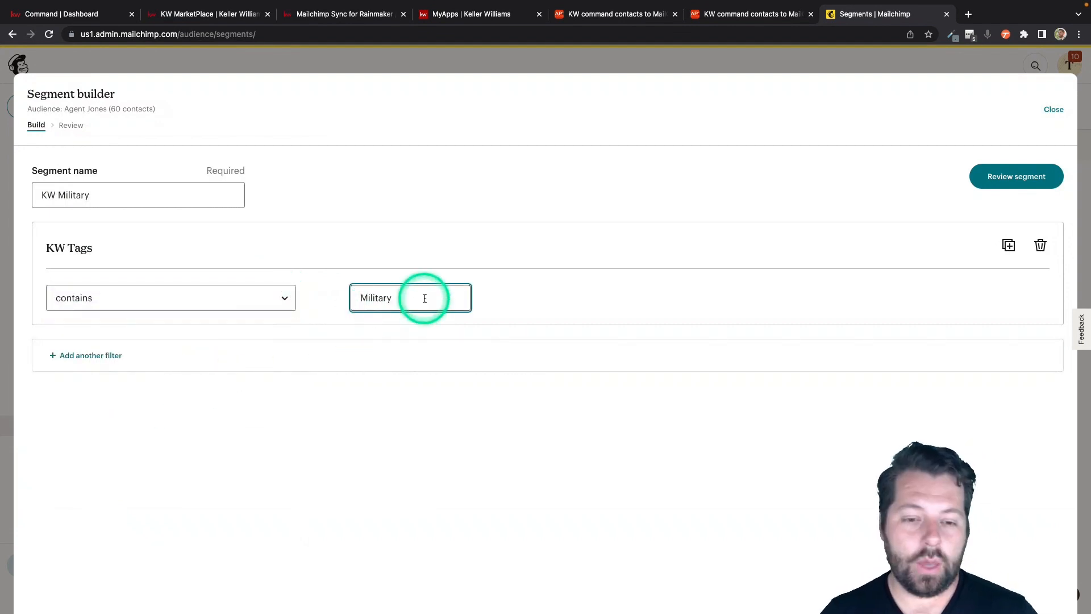
click(1000, 183)
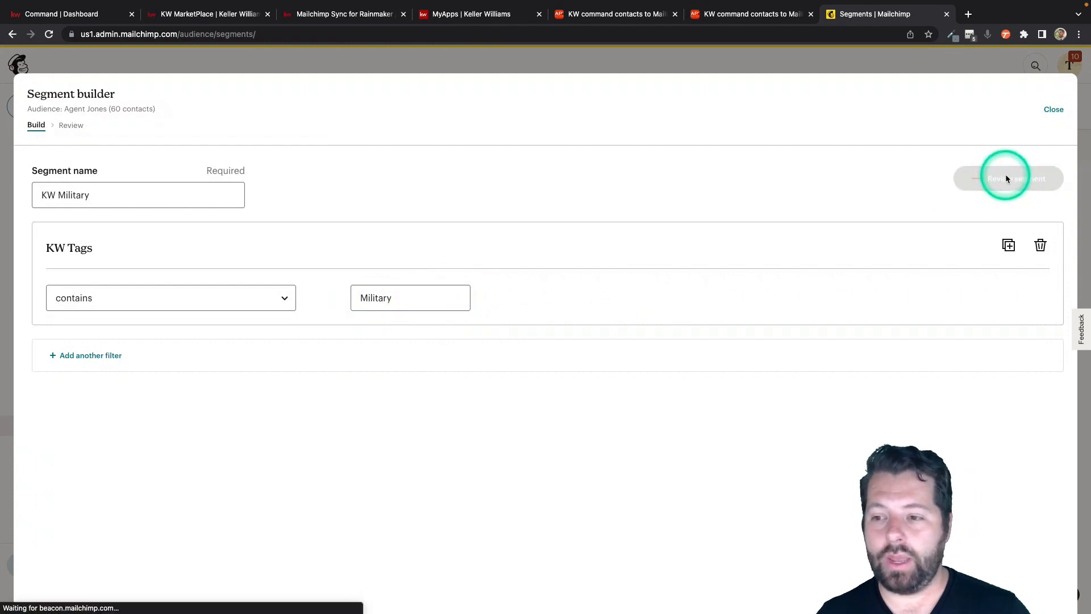
click(1001, 205)
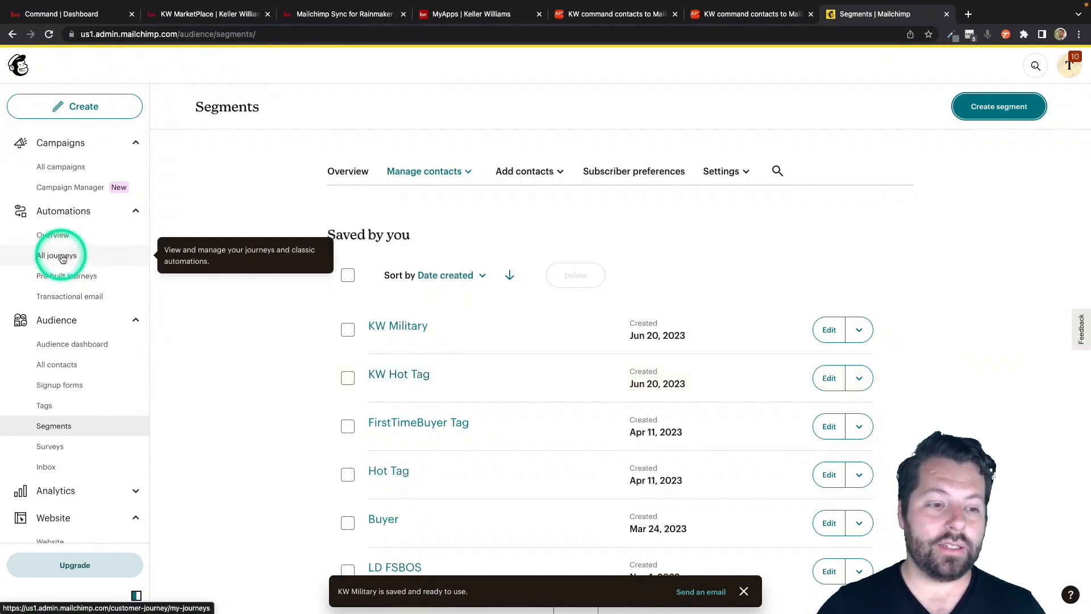
- Create a new customer journey named Hot Tag and start building it
click(61, 257)
click(870, 106)
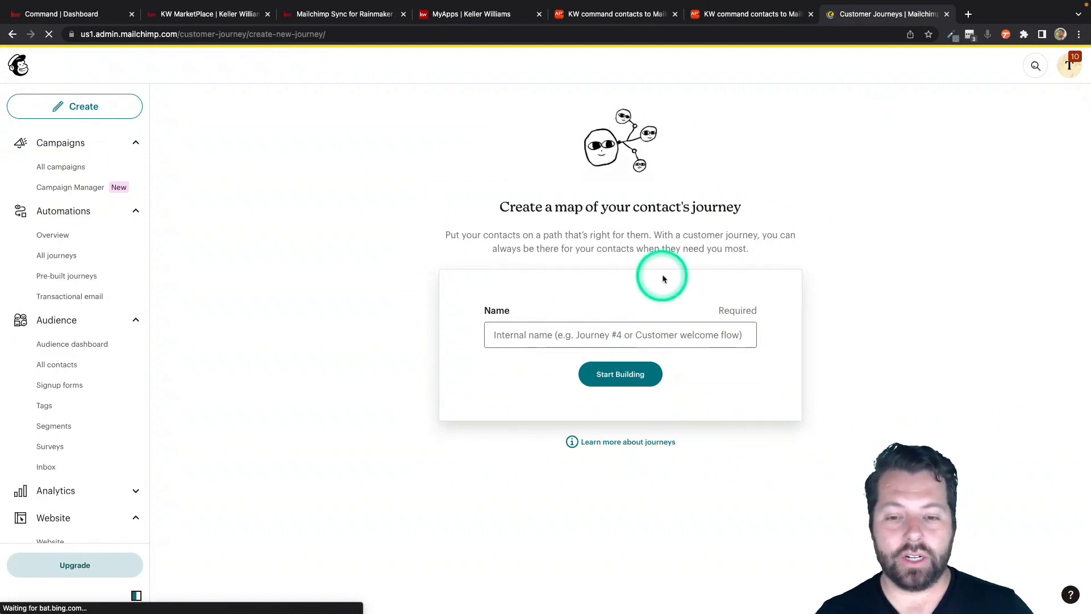
click(575, 334)
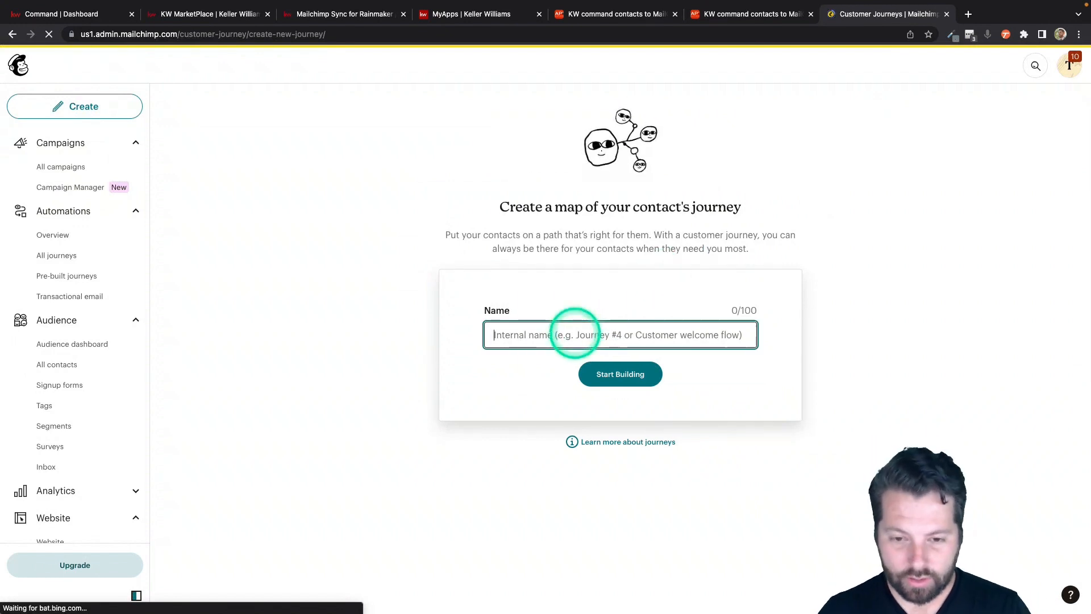
text(Hot Tag)
click(613, 374)
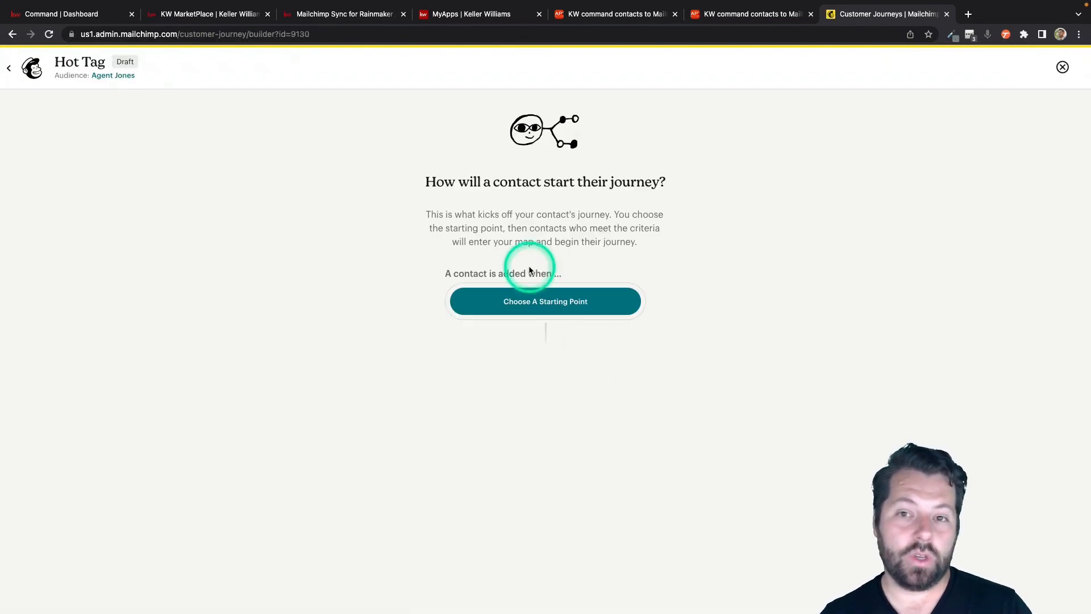
- Set the journey's starting point to Signs up with imported contacts included, and save it
click(529, 297)
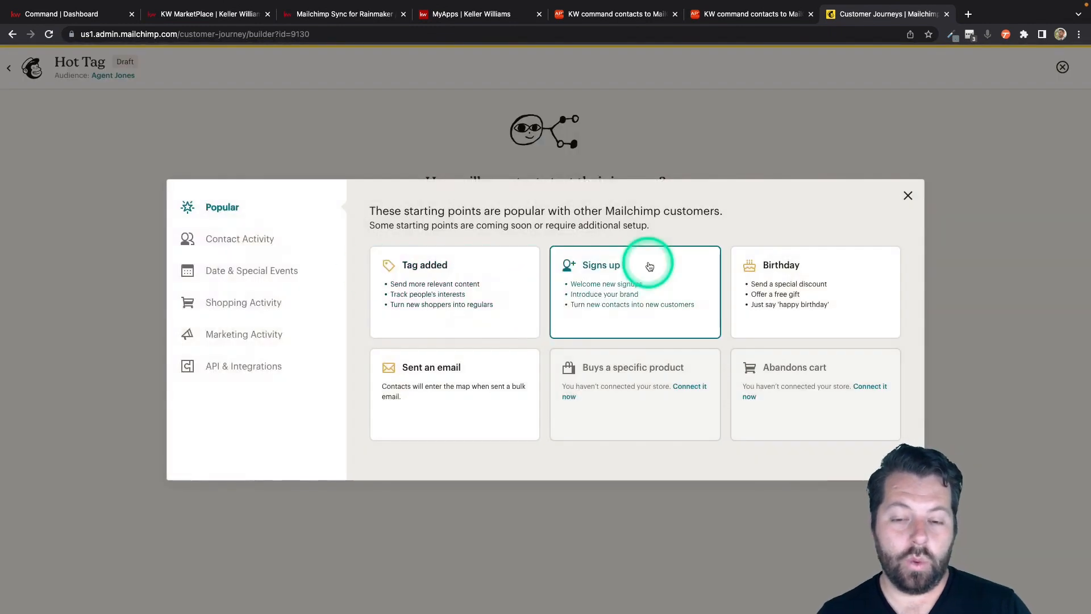
click(609, 274)
click(358, 324)
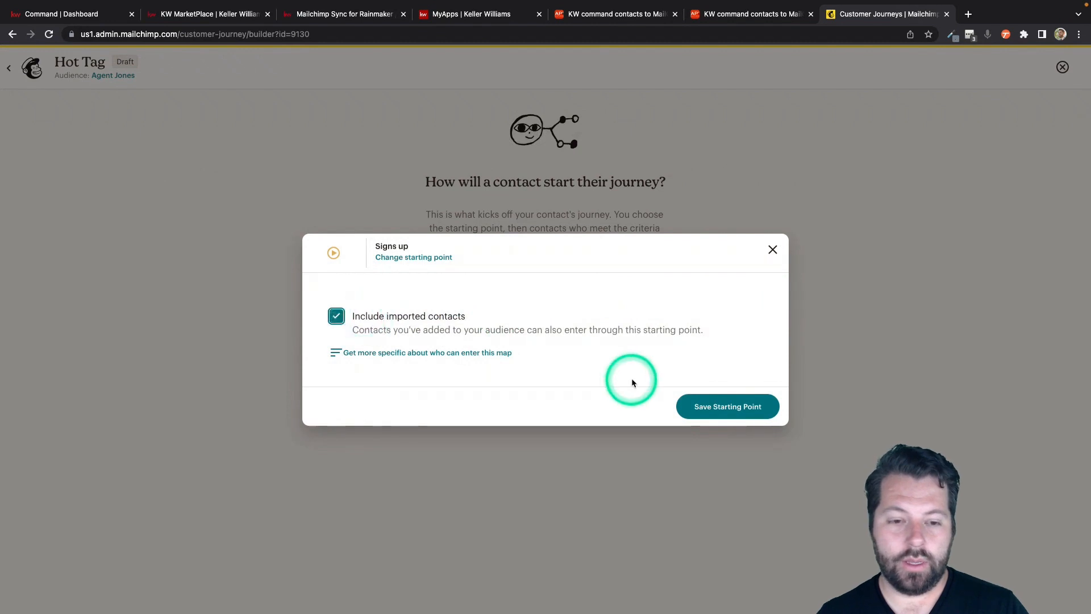
click(725, 408)
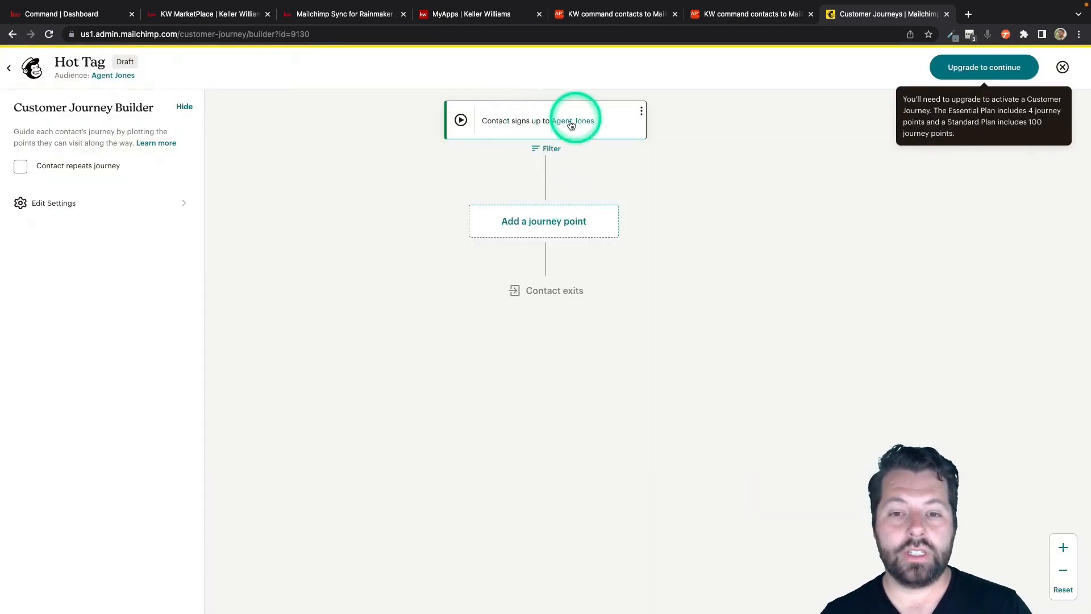
- Add an If/Else rule below the starting point and base its condition on KW Tags
click(547, 223)
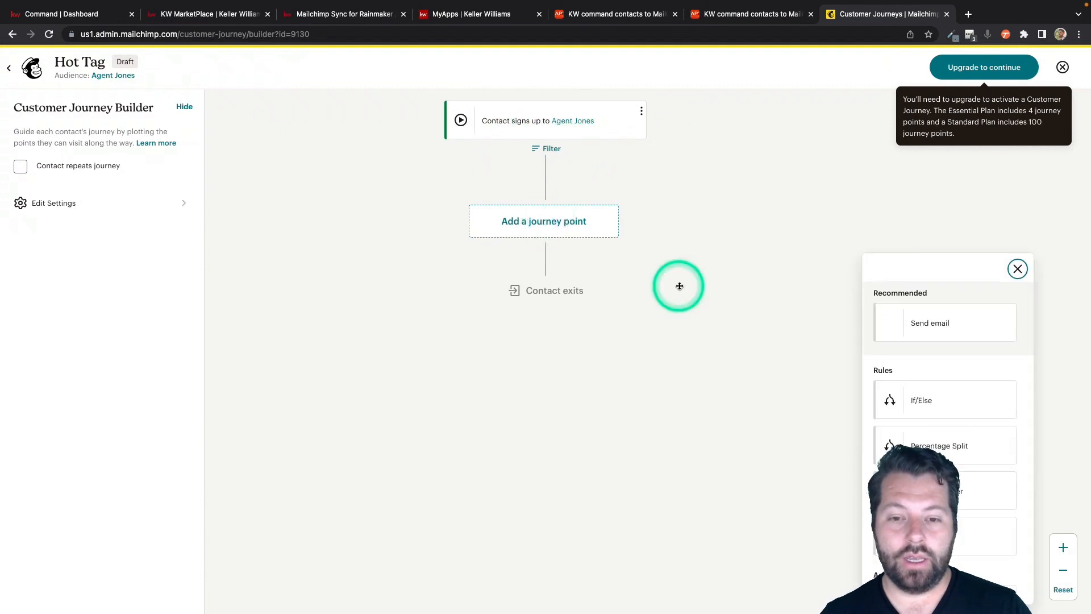
click(930, 419)
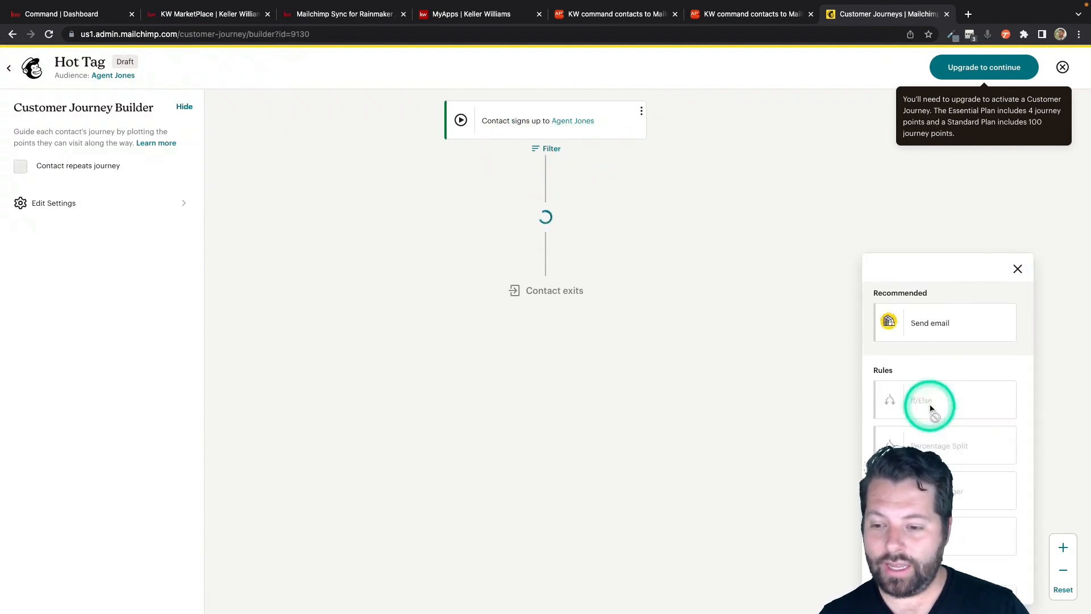
click(294, 348)
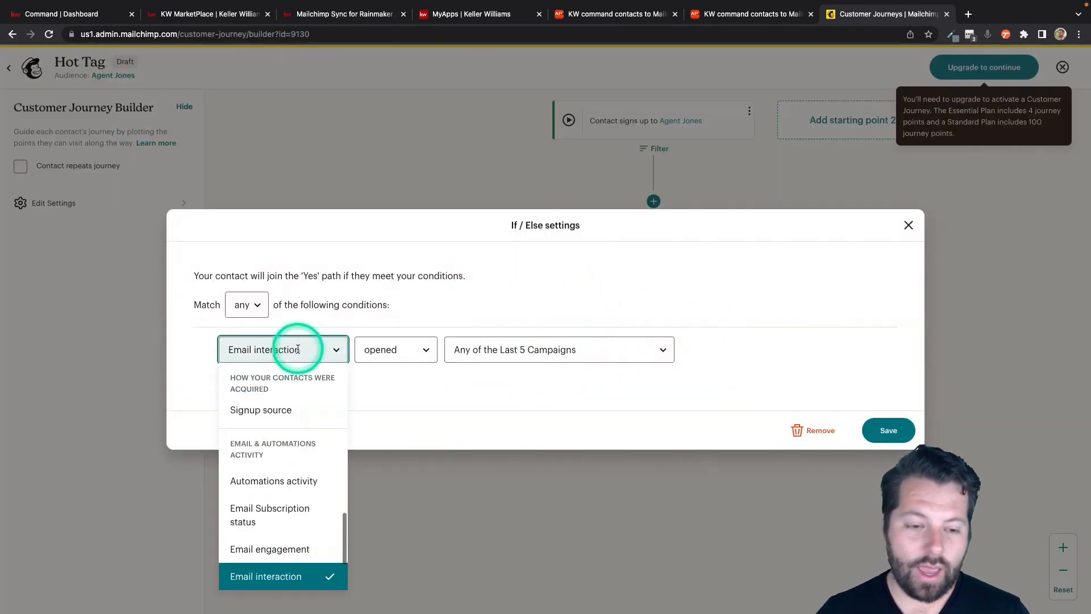
scroll(265, 518, down, 1)
scroll(265, 519, down, 1)
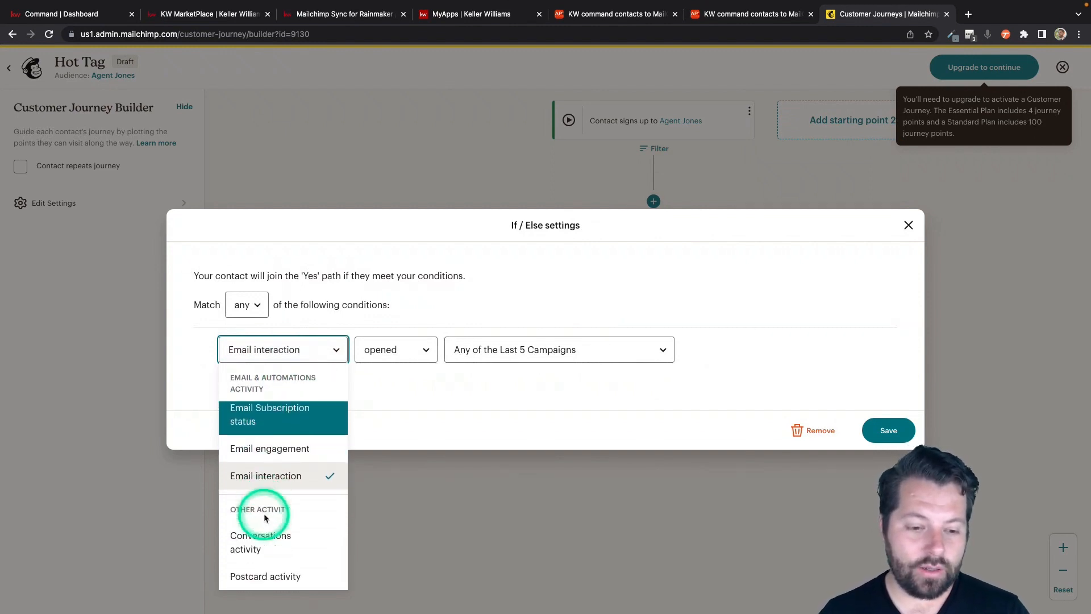
scroll(265, 518, up, 10)
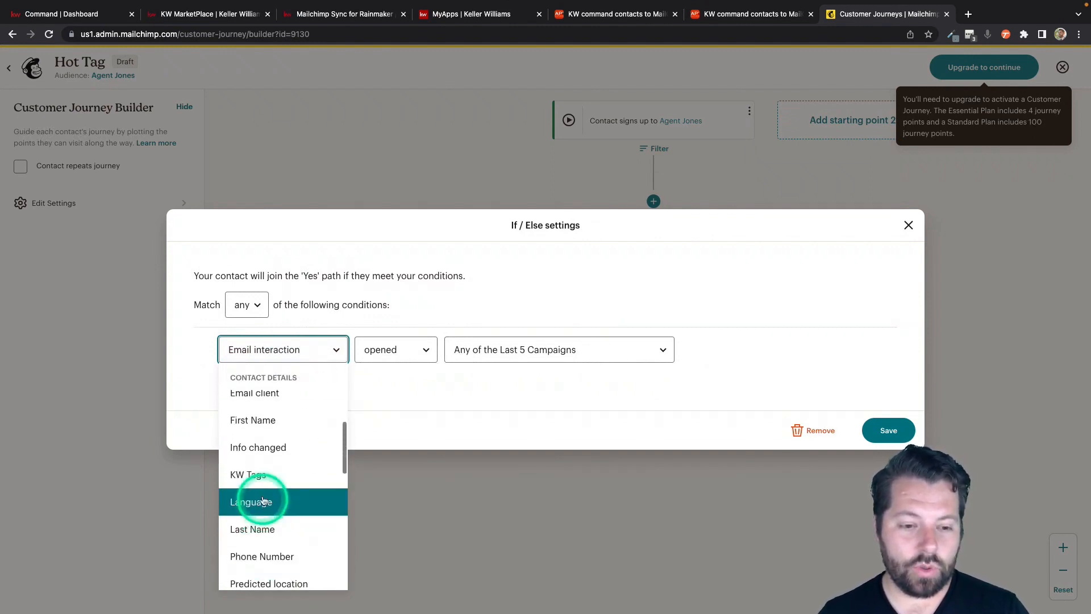
click(260, 475)
- Set the KW Tags condition to contains Hot and save the If/Else rule
click(434, 324)
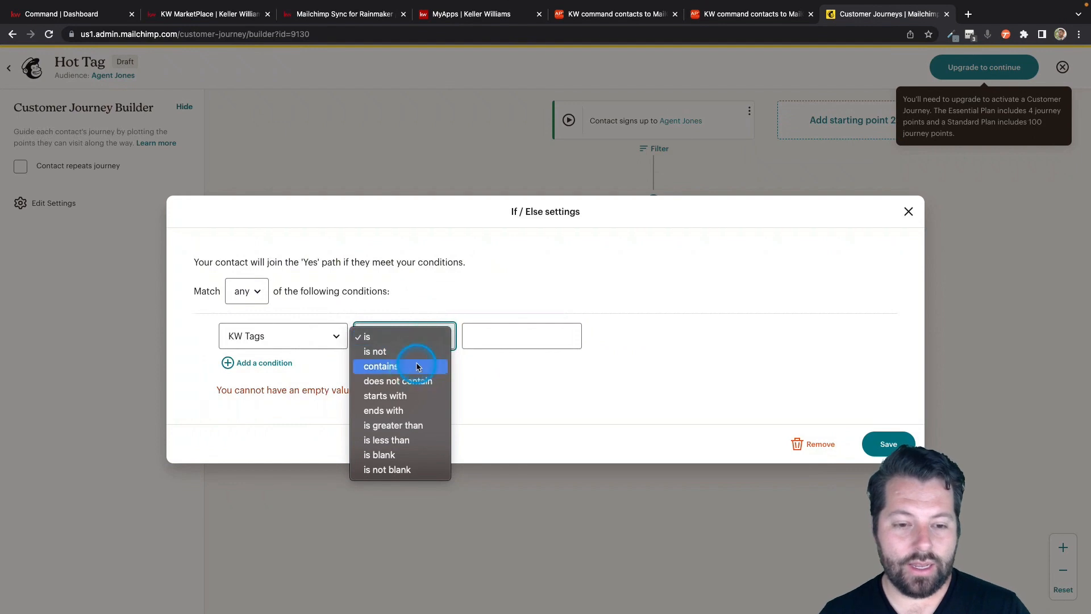
click(418, 367)
click(509, 336)
text(HO)
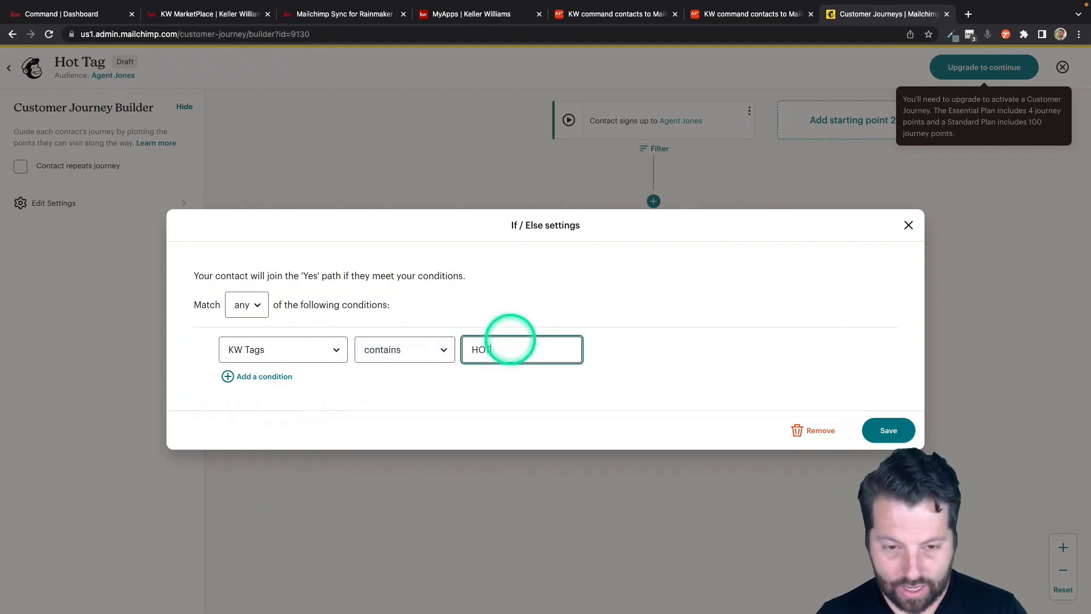
text(t)
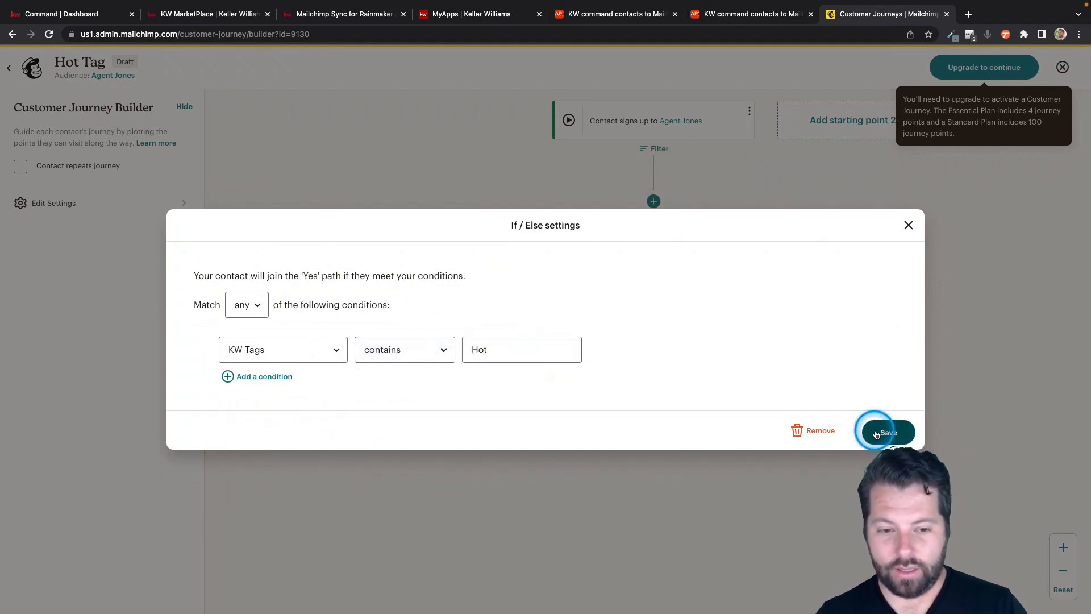
click(875, 433)
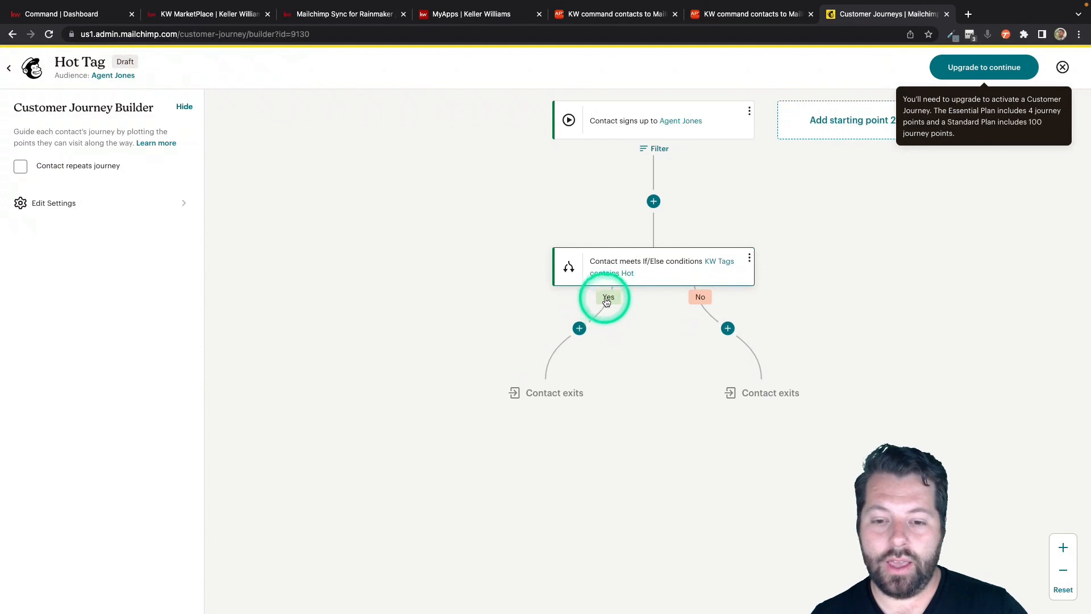
- Add a Tag/Untag point on the rule's Yes path that adds the tag Hot, and save it
click(577, 334)
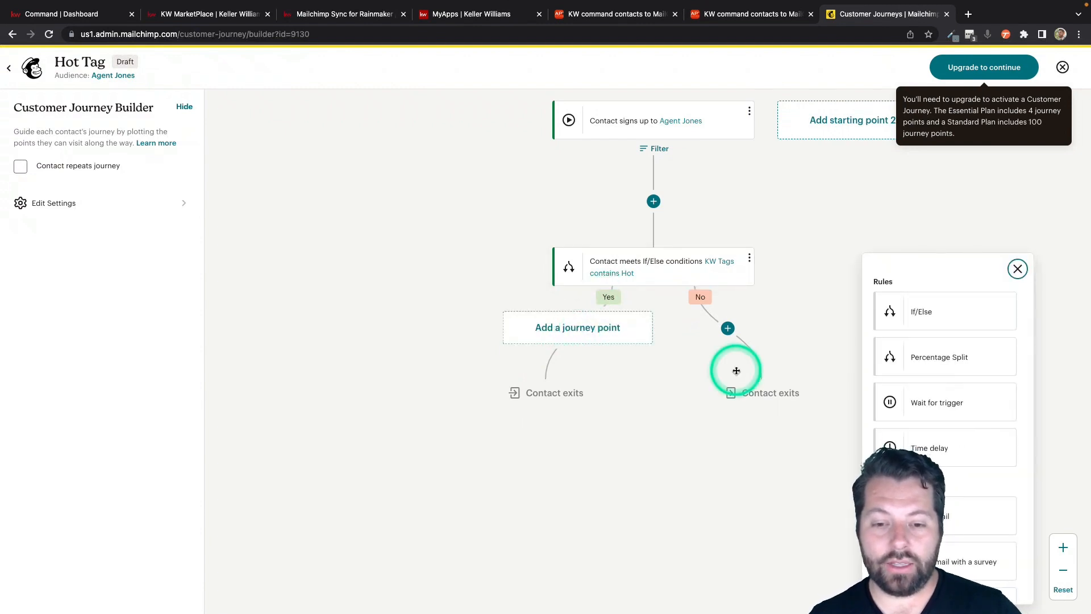
scroll(932, 451, down, 5)
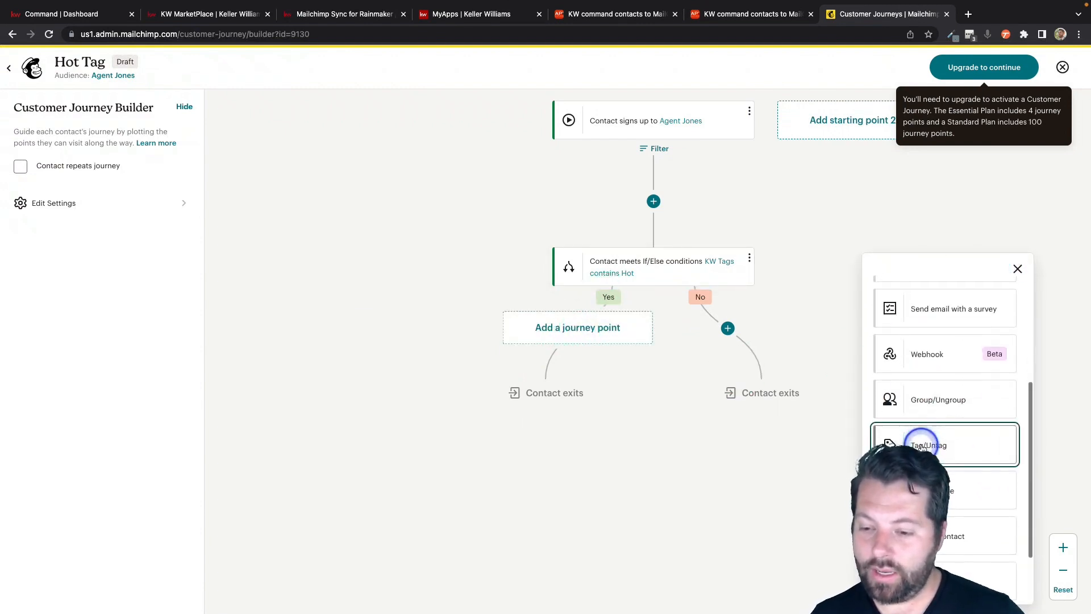
click(925, 445)
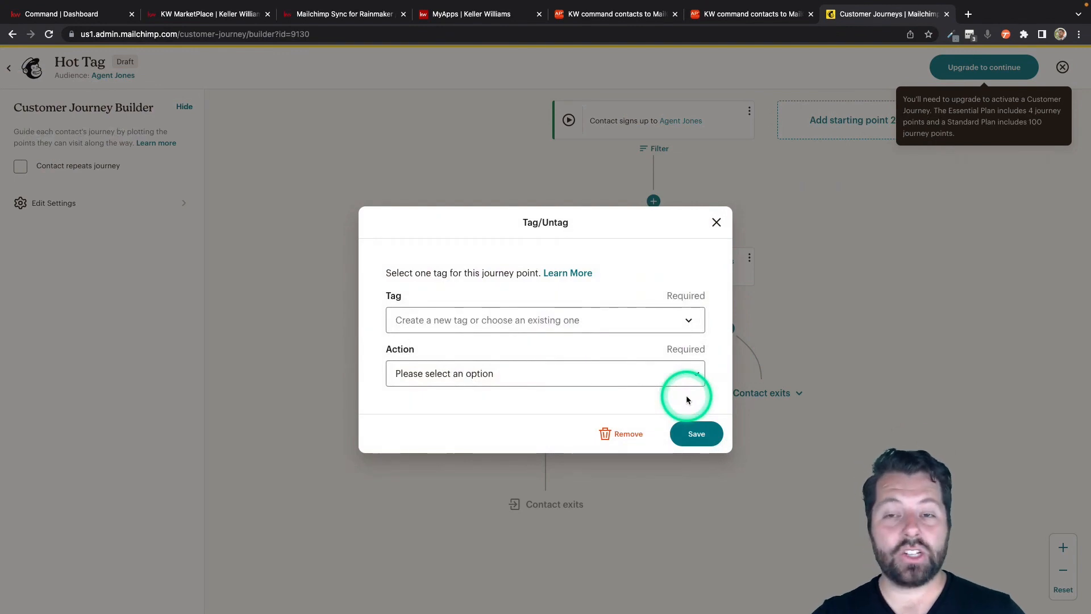
click(527, 318)
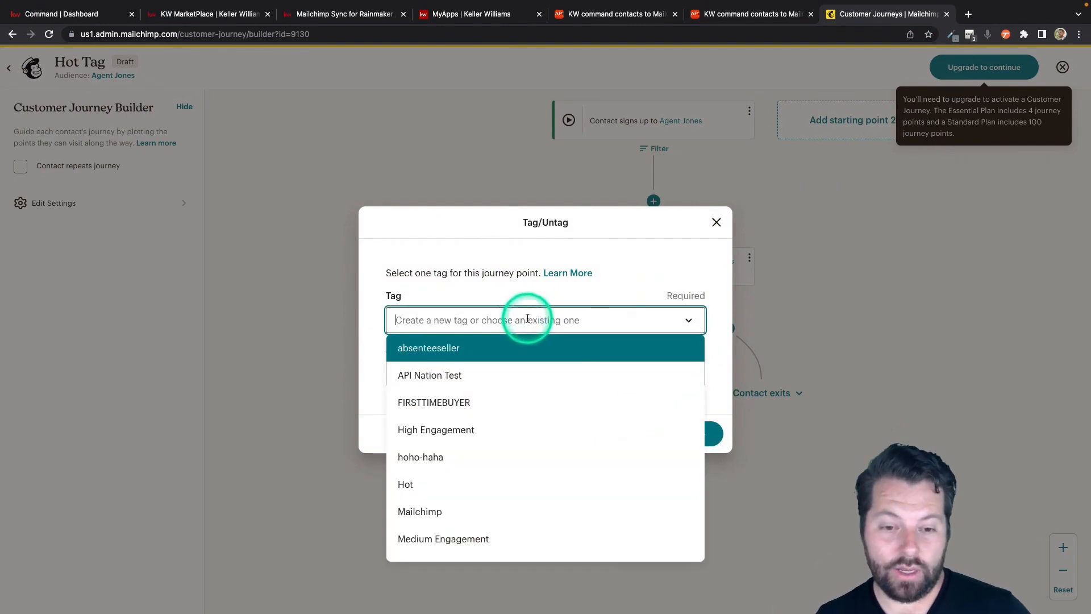
text(Hot)
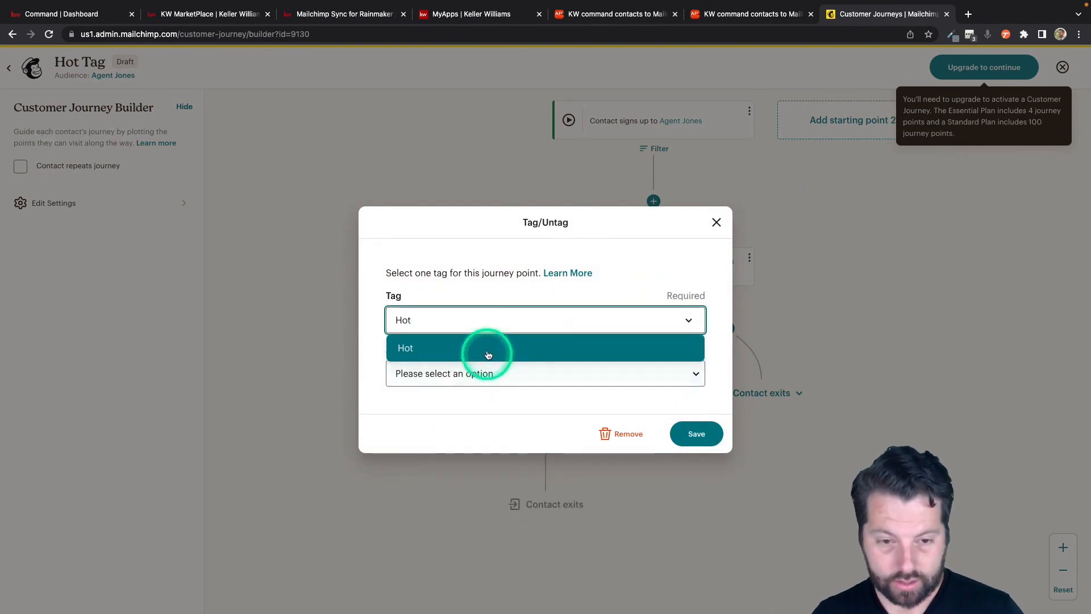
click(487, 349)
click(558, 378)
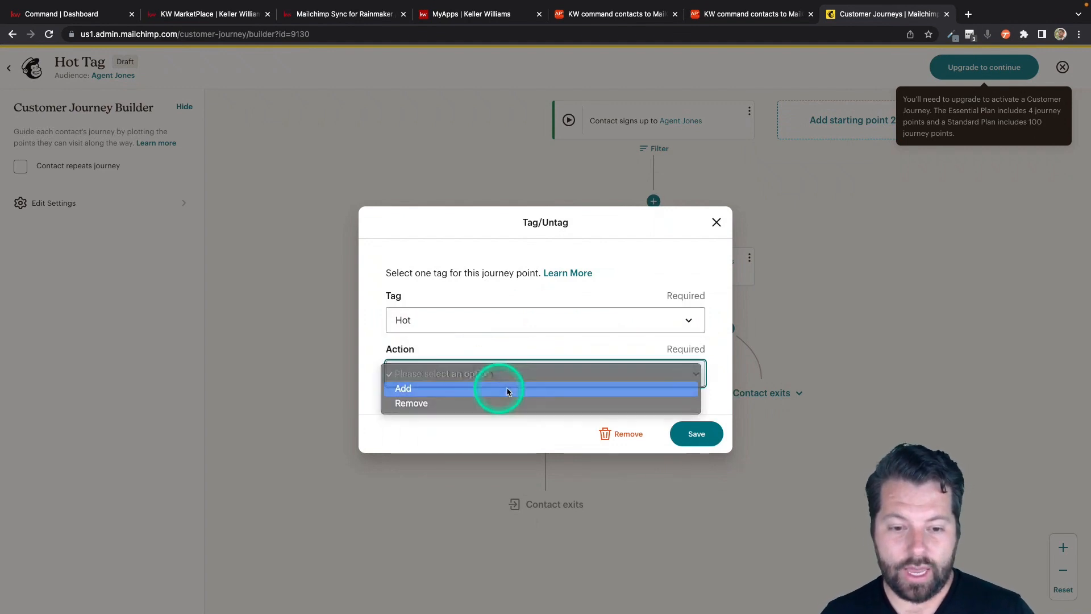
click(503, 390)
click(682, 433)
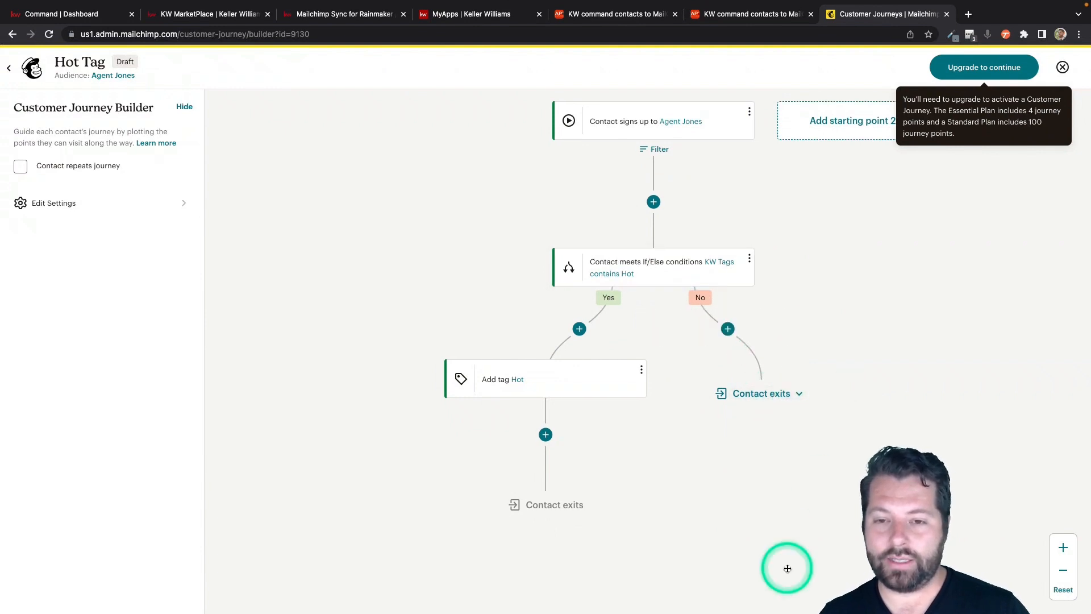
- Look over the Hot Tag journey map from its starting point through both If/Else branches
scroll(787, 568, up, 2)
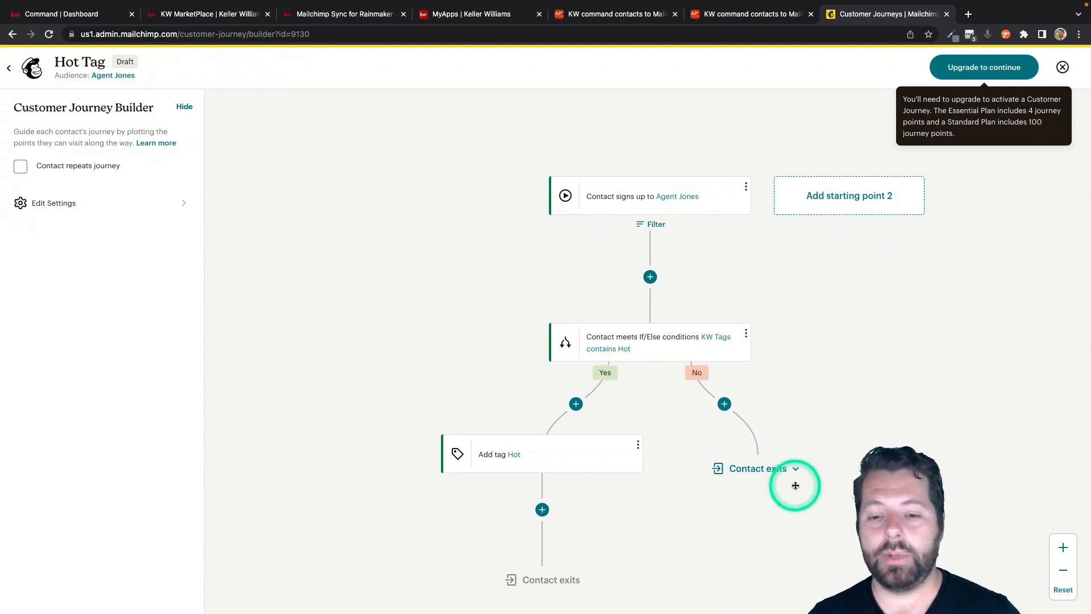
scroll(794, 485, down, 3)
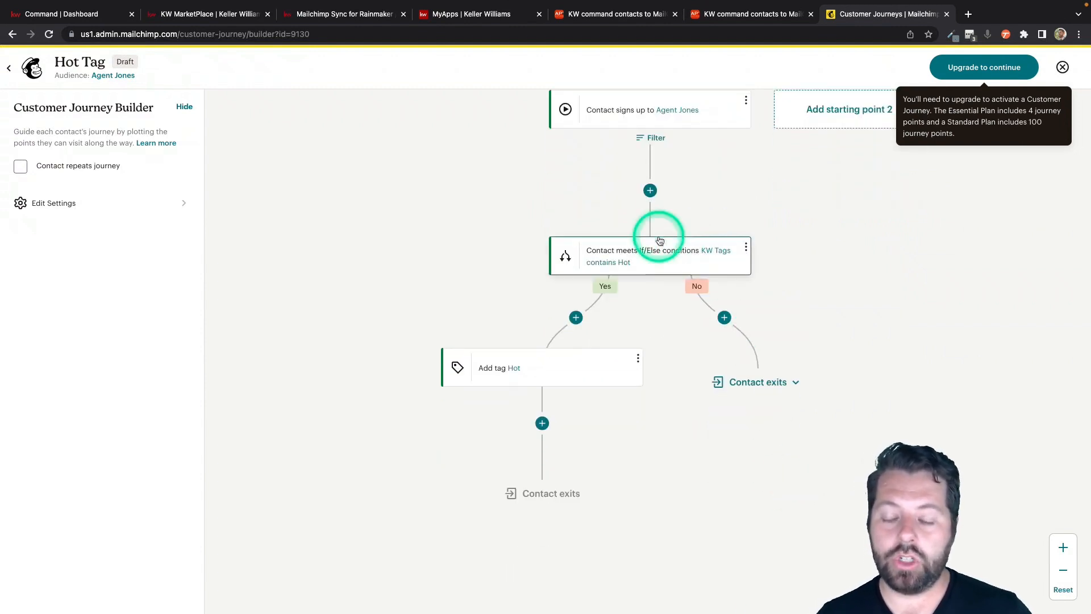
scroll(464, 246, up, 2)
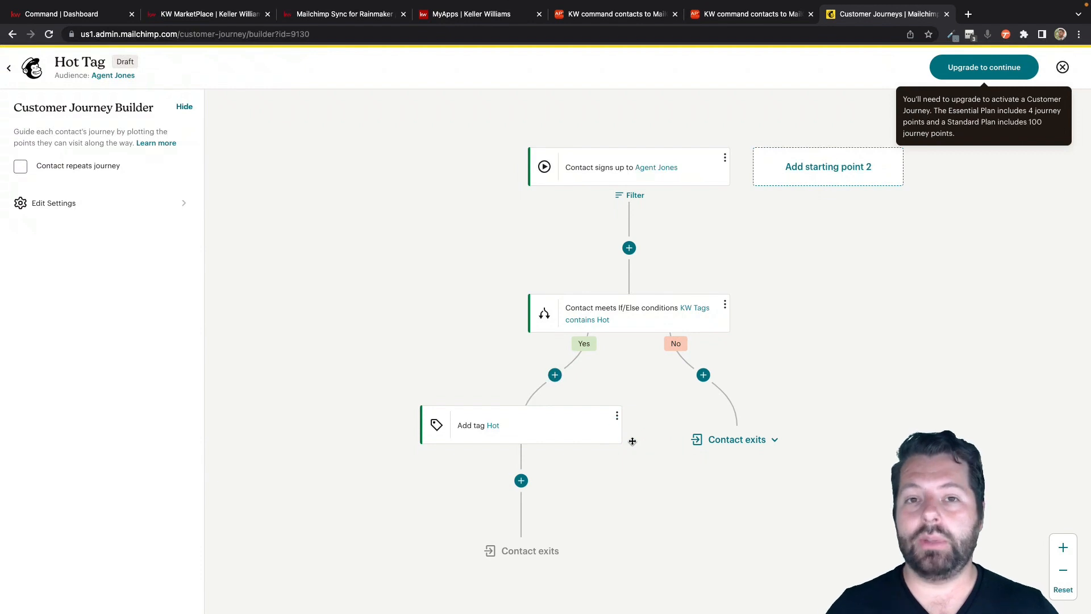
scroll(673, 430, down, 1)
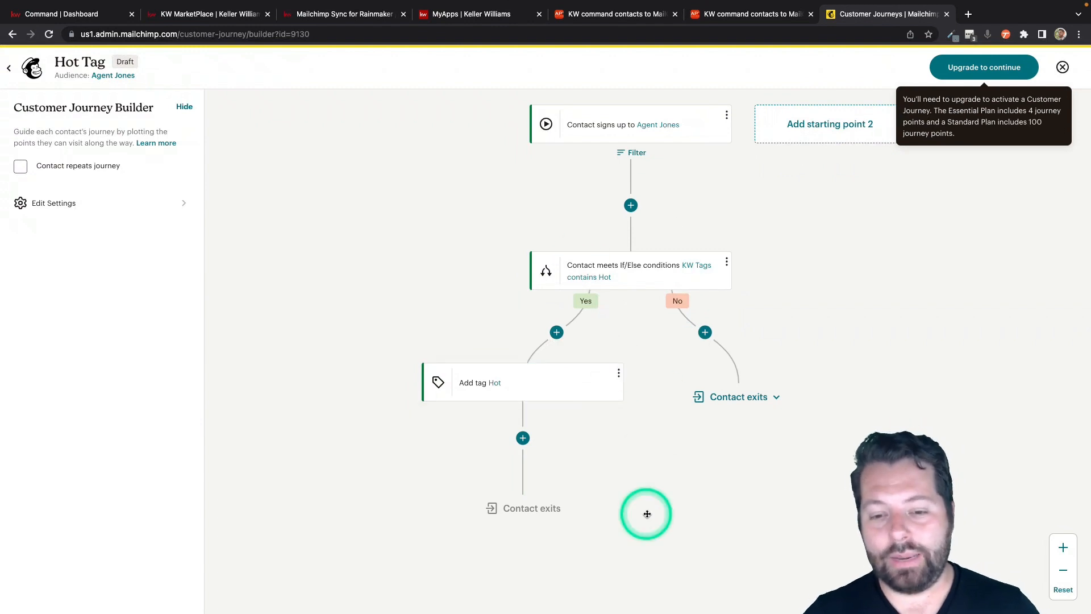
scroll(607, 442, up, 3)
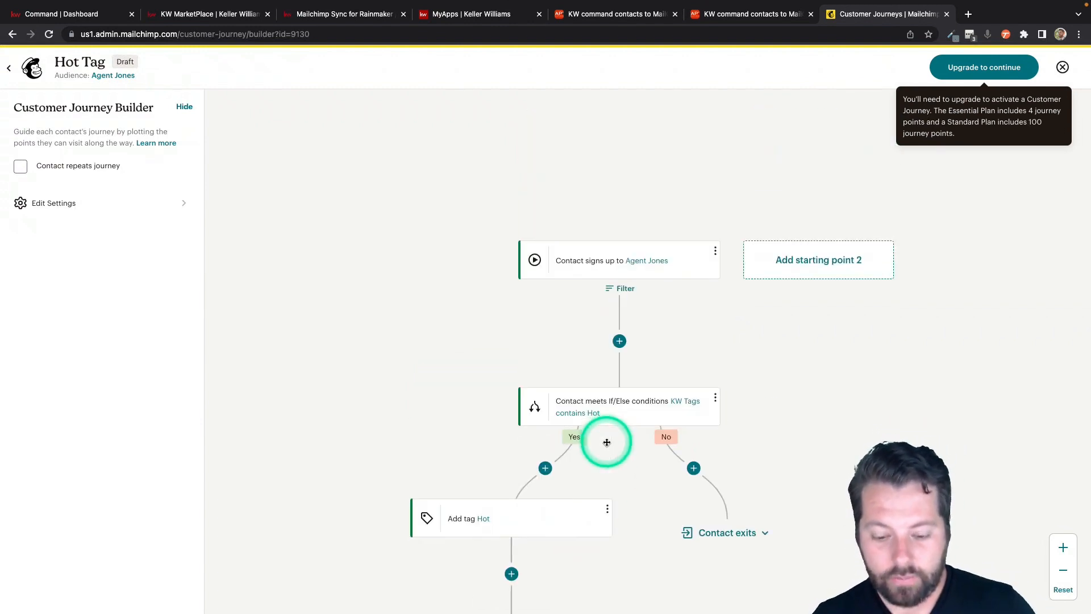
scroll(607, 442, down, 2)
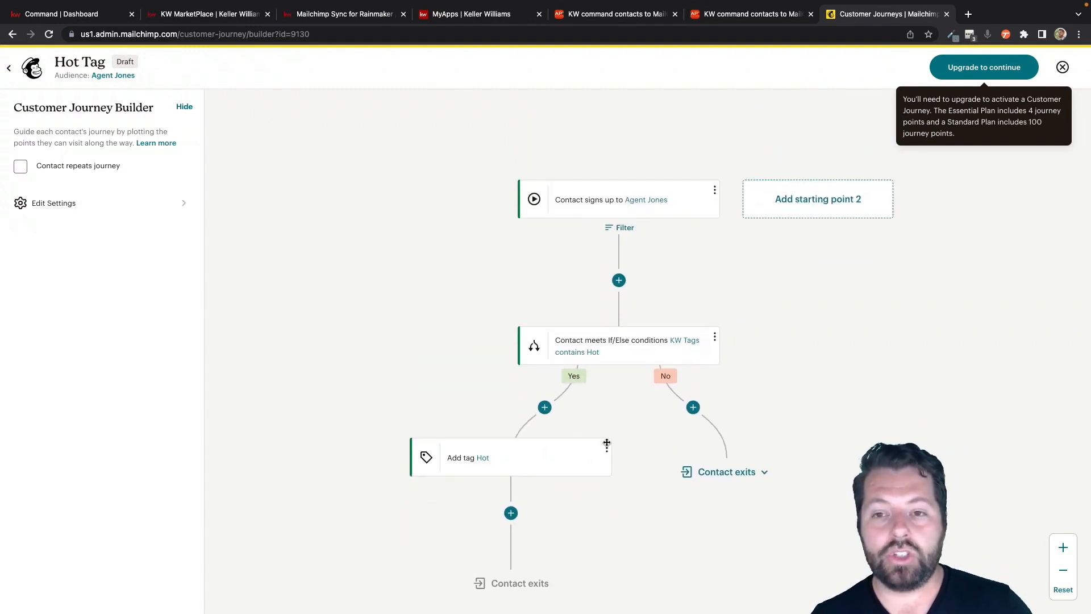
- Switch to Apination and open the draft sync MailChimp subscribers to KW command contacts
click(597, 16)
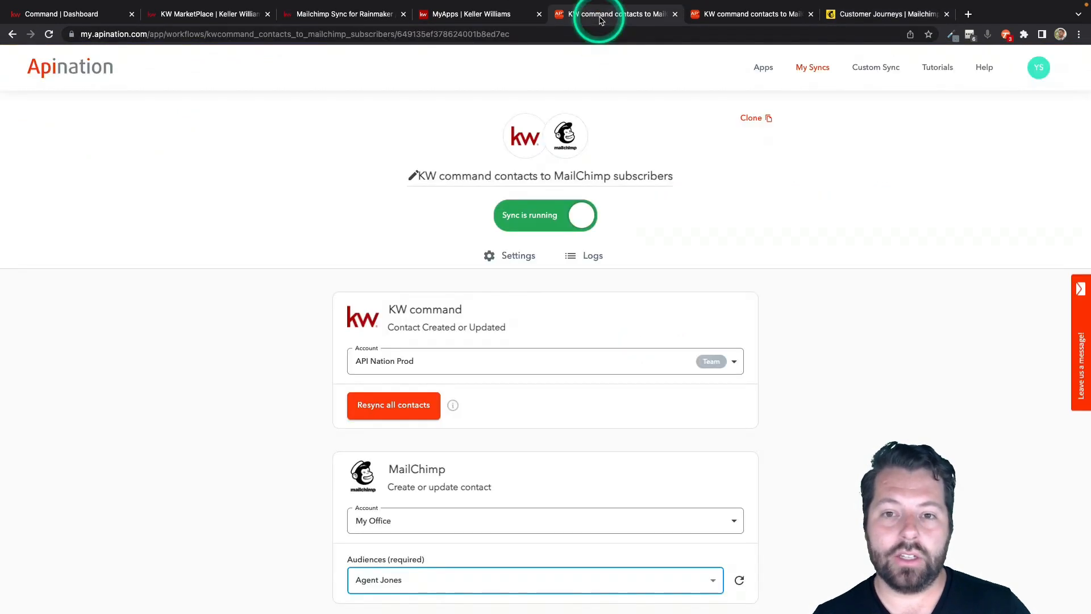
click(819, 67)
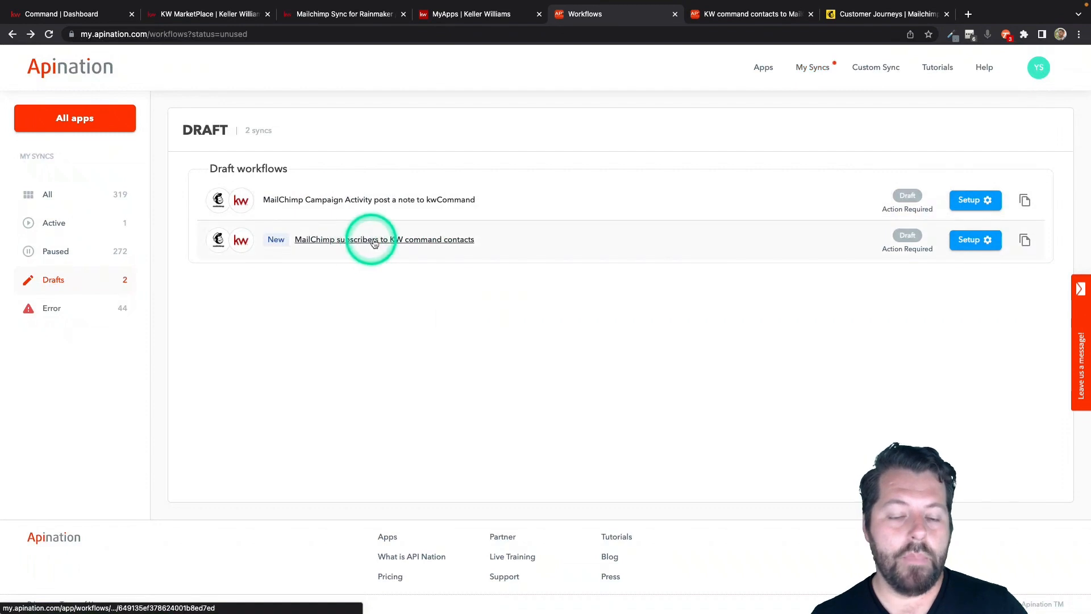
click(415, 240)
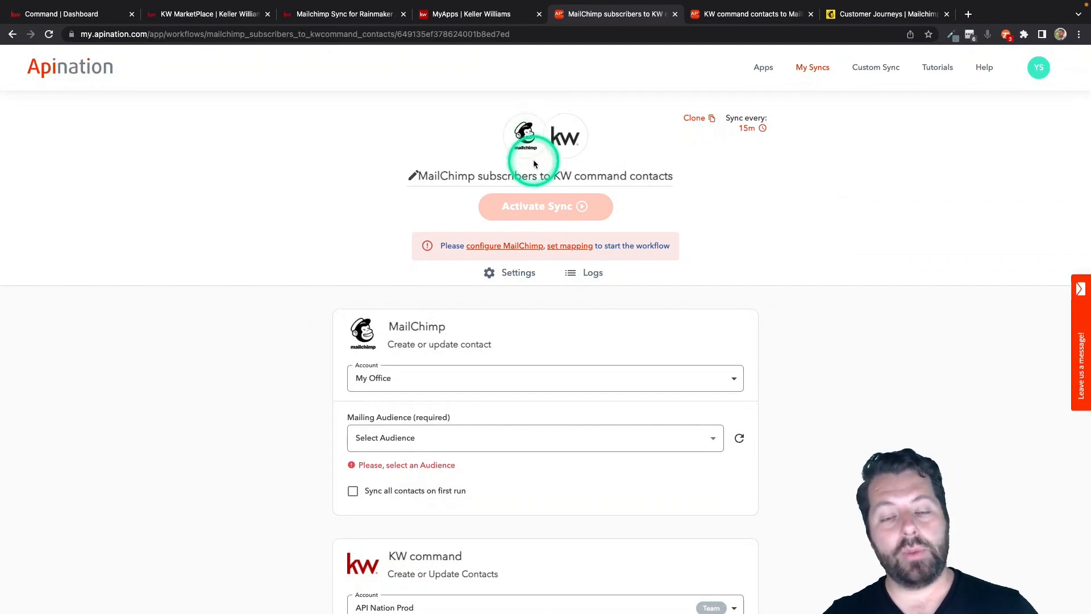
click(560, 162)
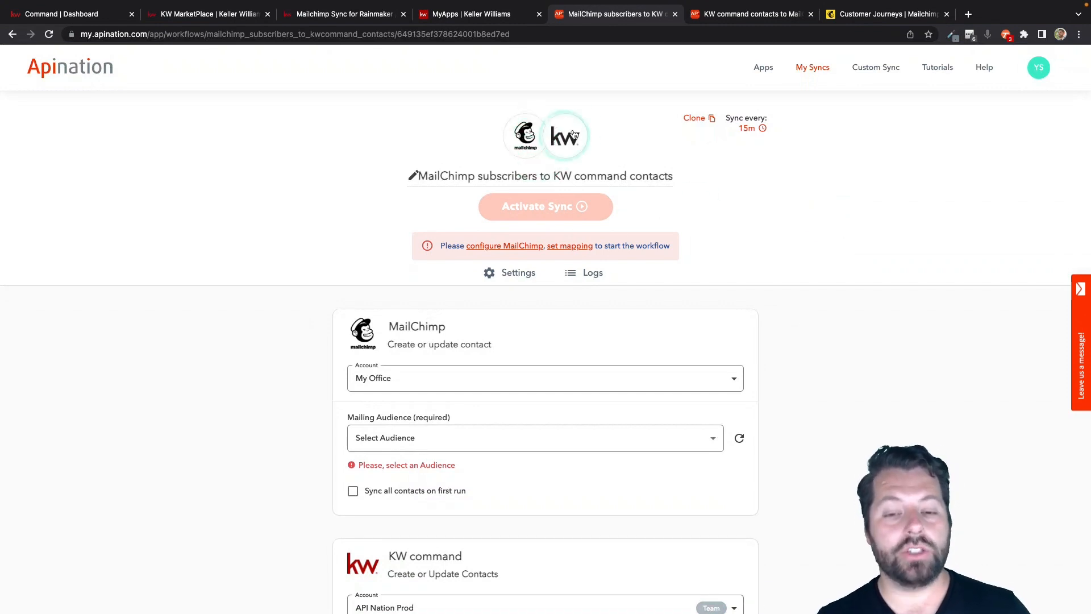
- Set the MailChimp mailing audience to Agent Jones and enable syncing all contacts on first run
scroll(664, 227, down, 5)
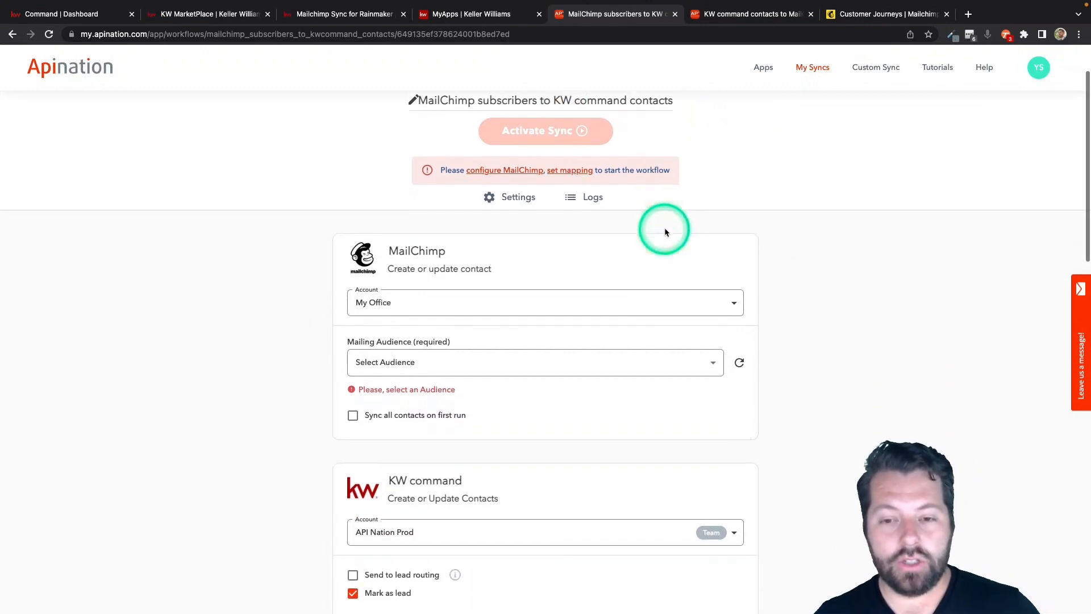
scroll(441, 271, down, 1)
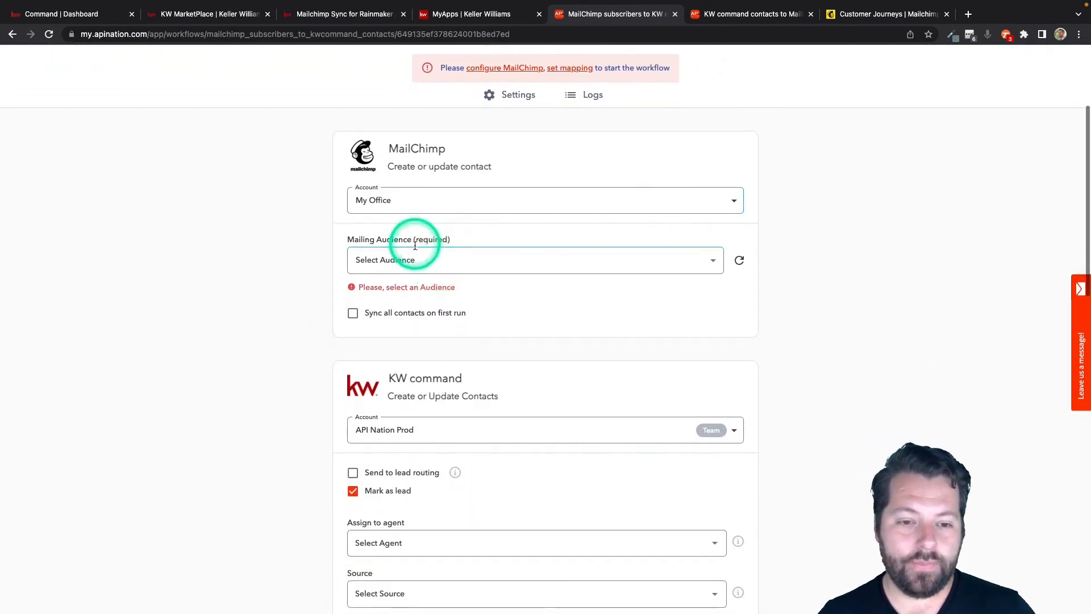
click(410, 286)
click(408, 285)
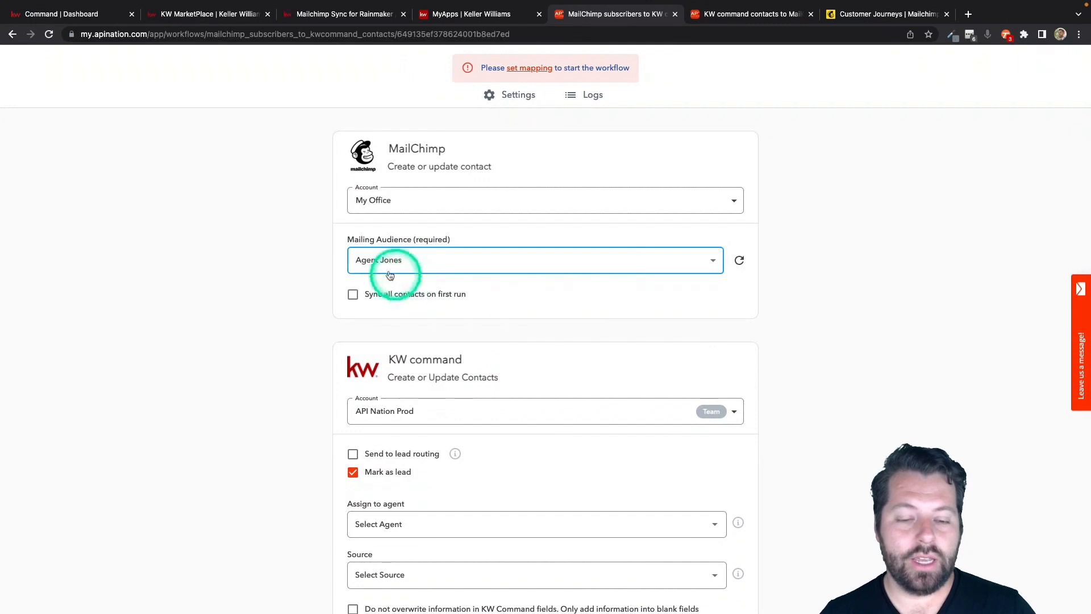
scroll(409, 298, down, 2)
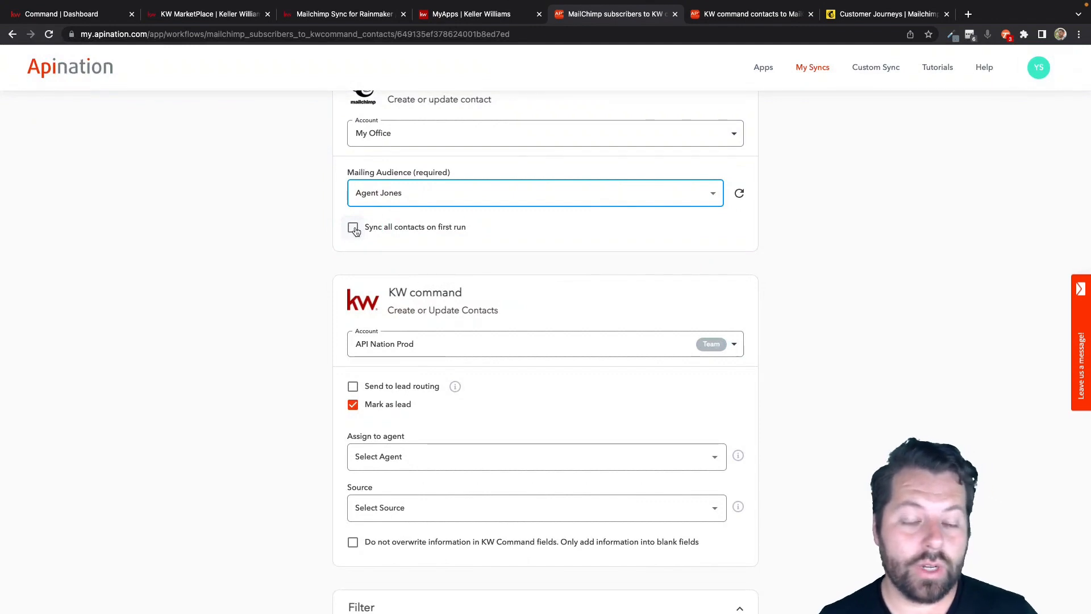
click(353, 227)
click(441, 261)
- Enable Send to lead routing for the contacts created or updated in KW command
scroll(441, 261, down, 3)
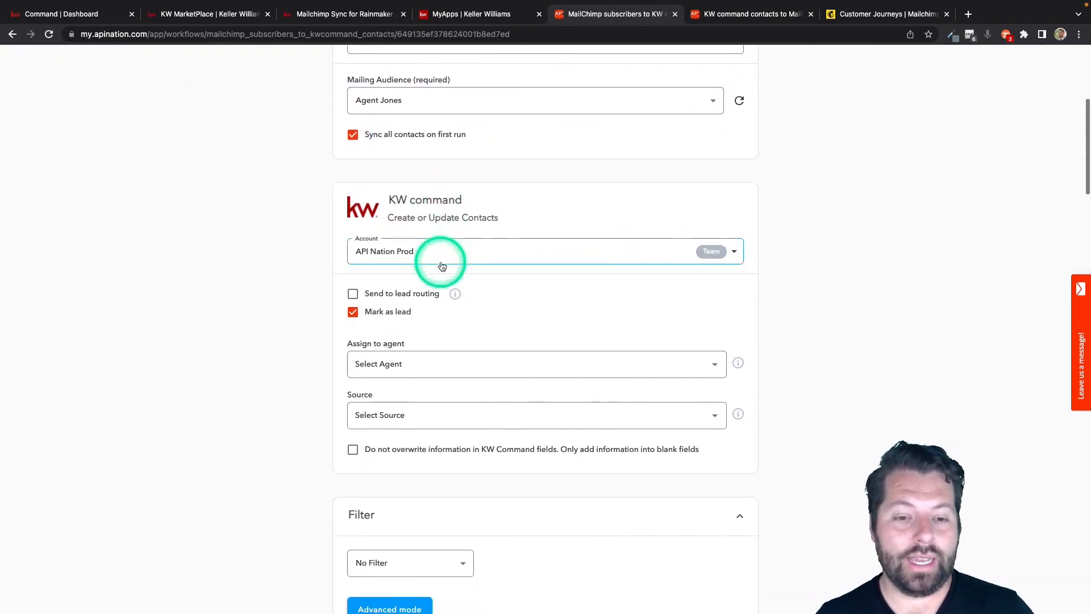
scroll(442, 266, down, 2)
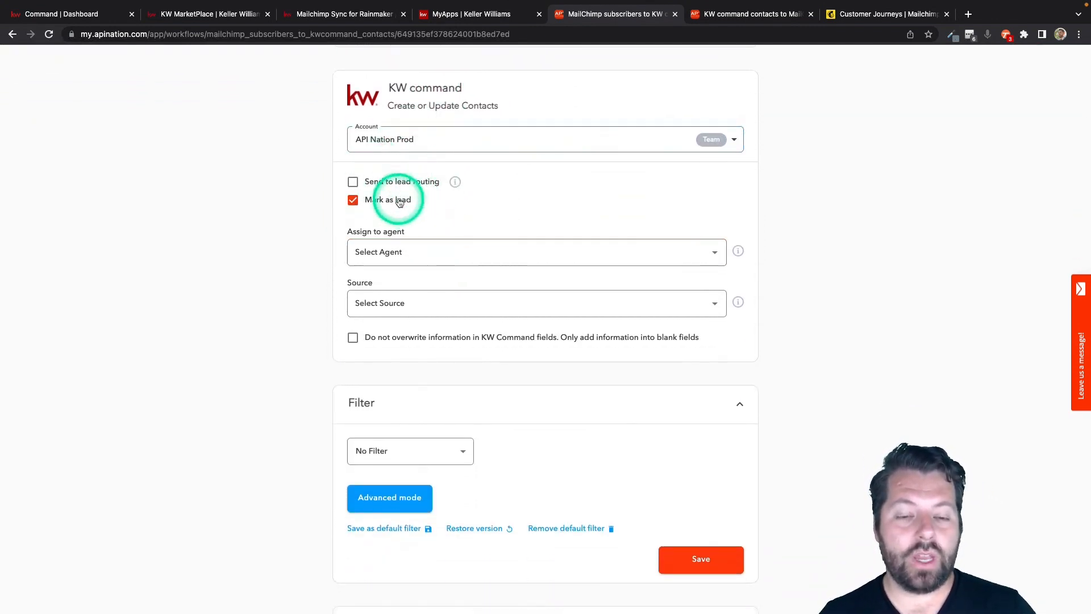
scroll(400, 203, up, 1)
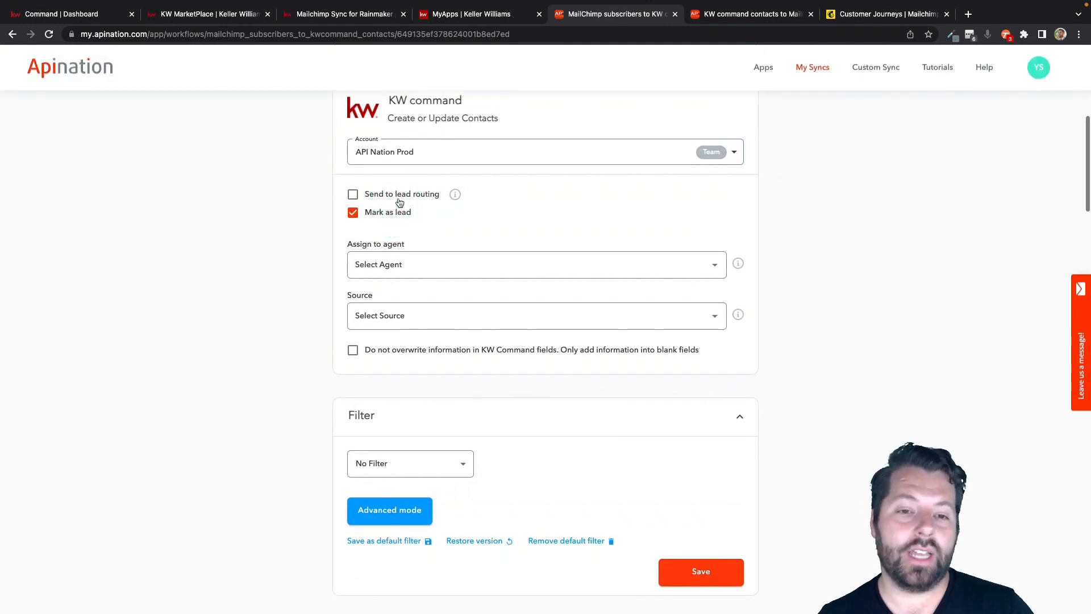
click(354, 195)
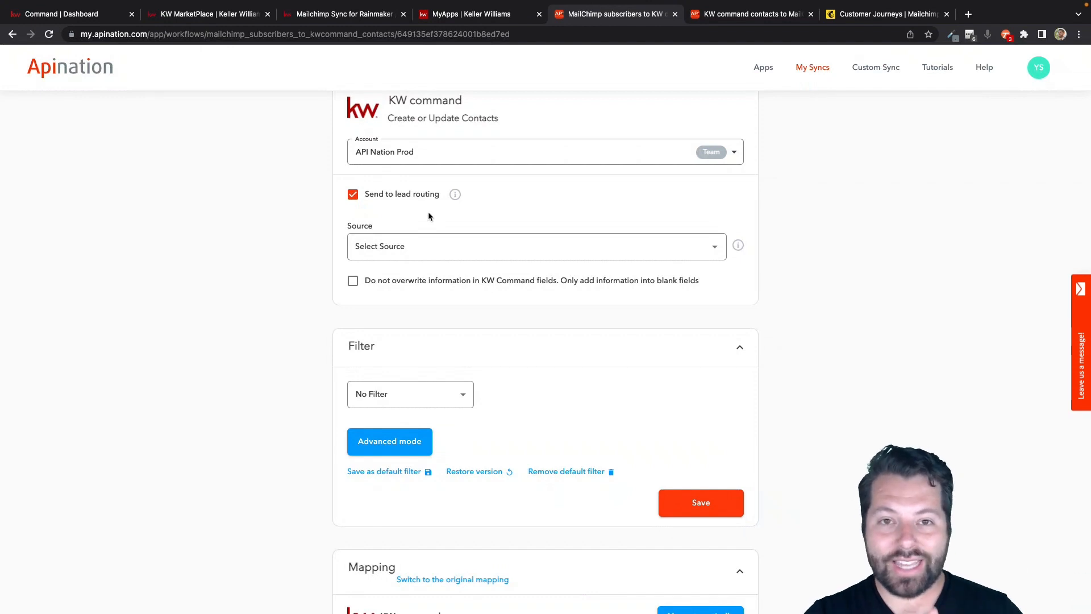
- Set the KW command contact source to Email and enable the option that only adds information into blank fields
click(434, 247)
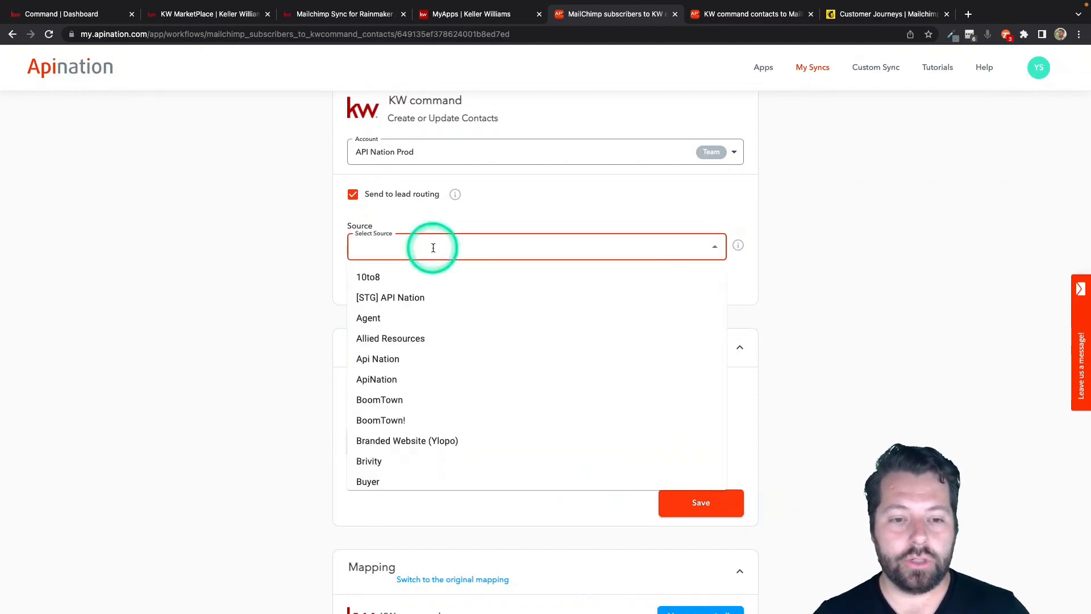
text(Mail)
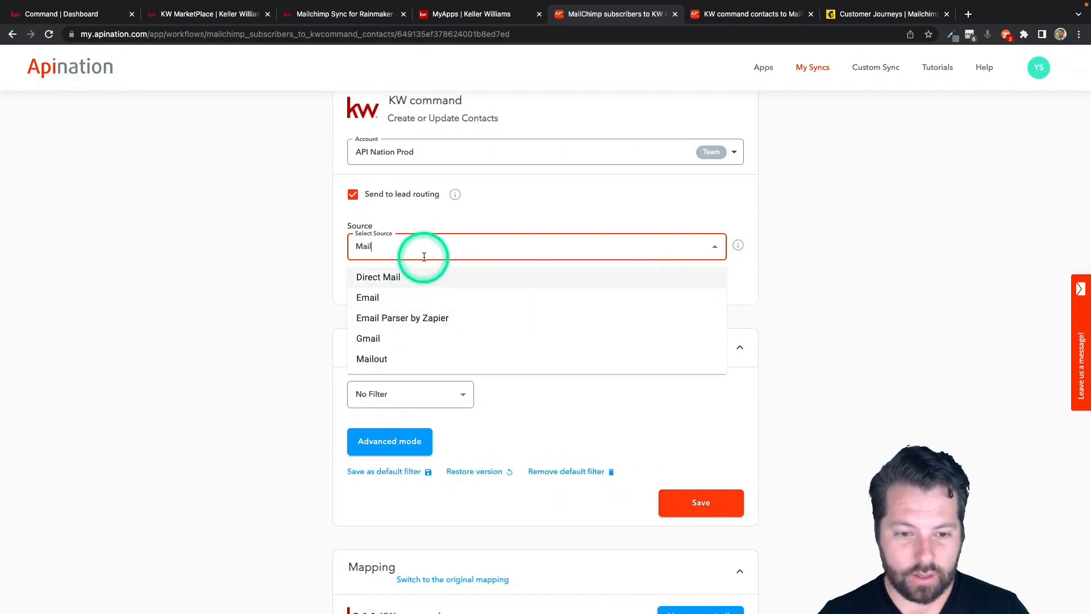
scroll(398, 262, down, 1)
click(375, 265)
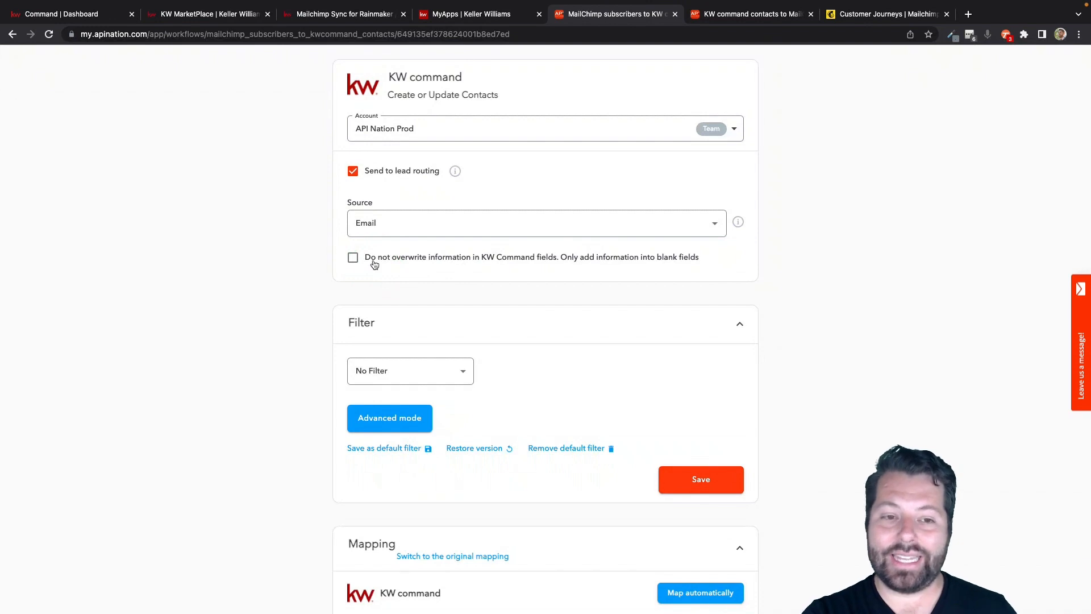
click(373, 264)
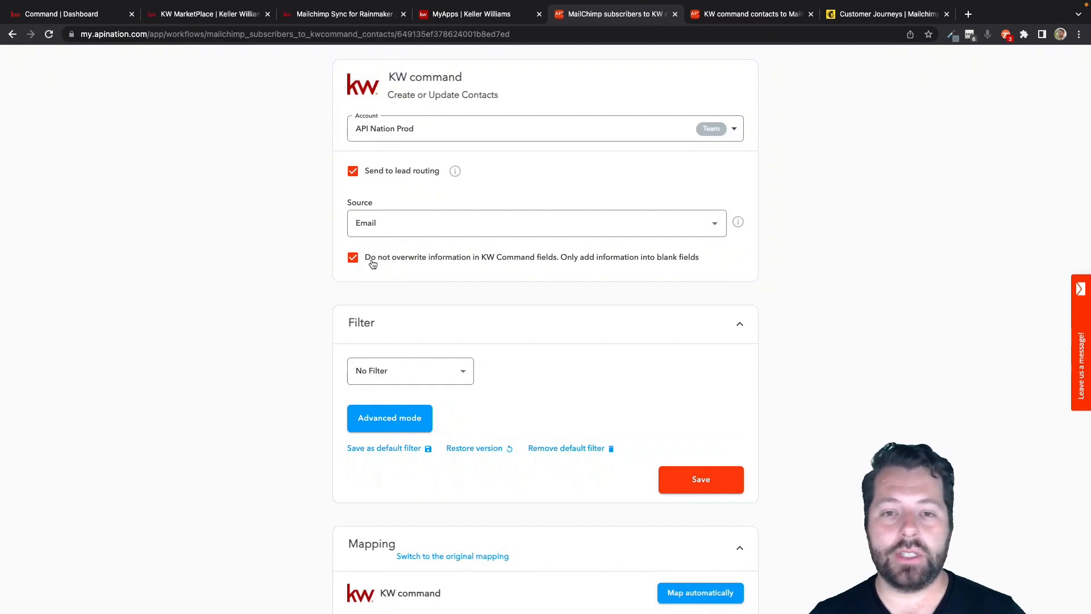
- Disable Send to lead routing and assign the contacts to a specific agent, keeping Mark as lead enabled
scroll(386, 272, up, 2)
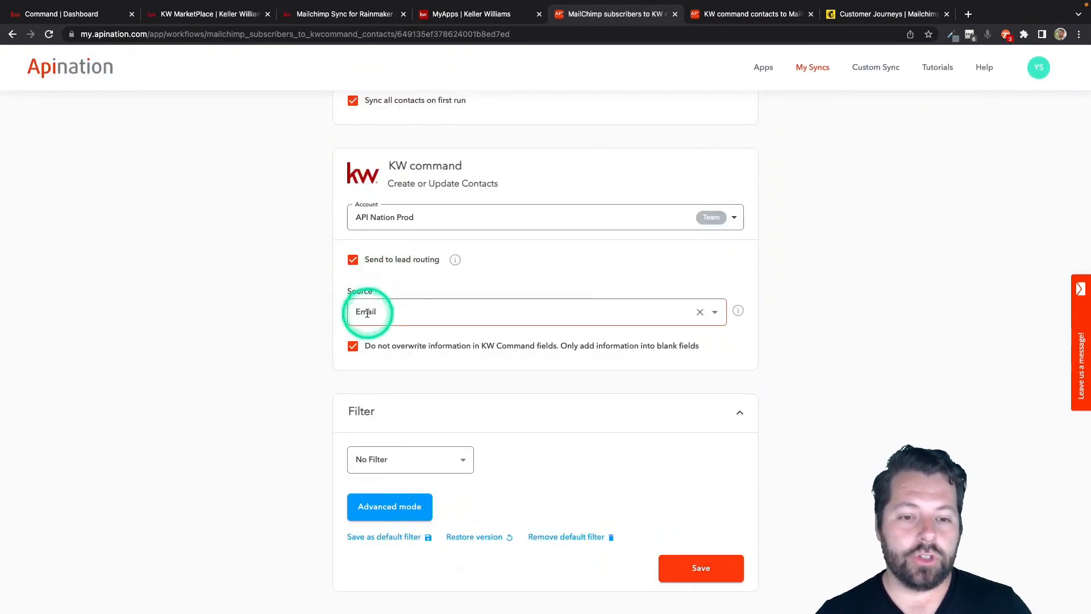
click(353, 261)
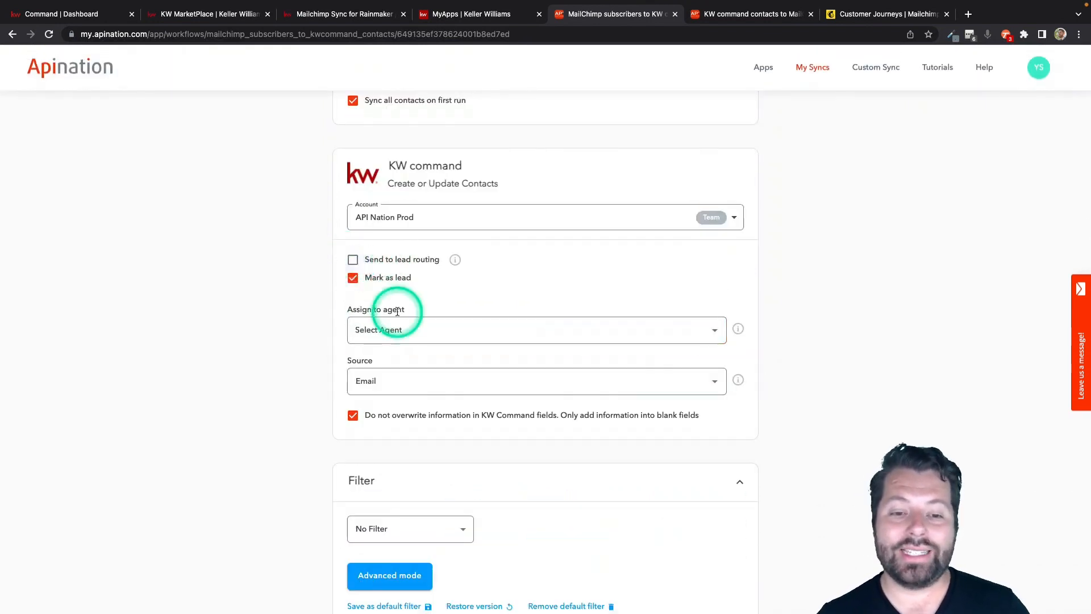
scroll(397, 312, down, 1)
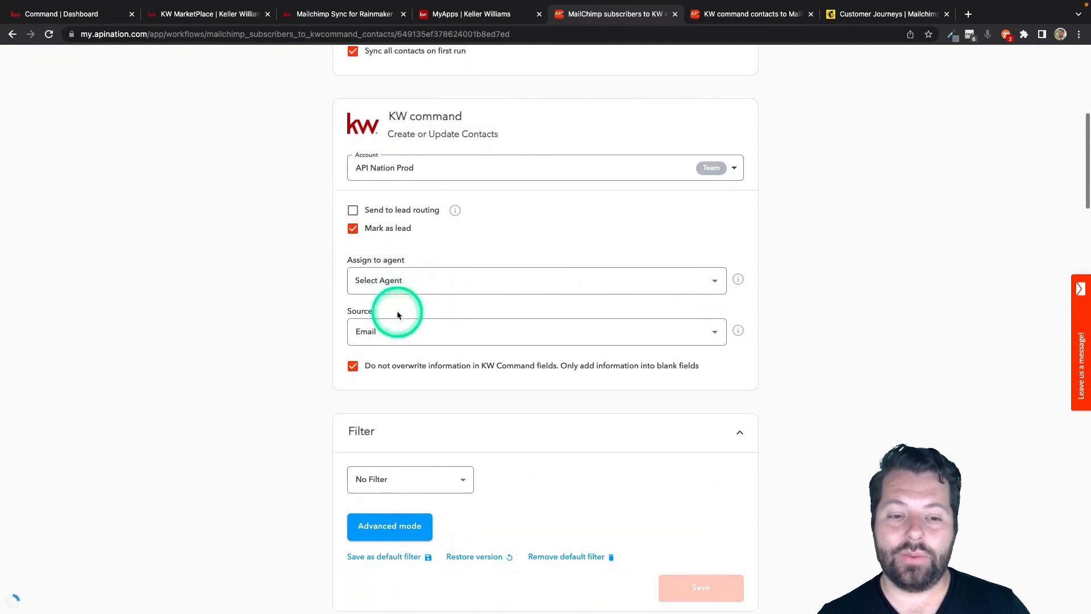
click(354, 220)
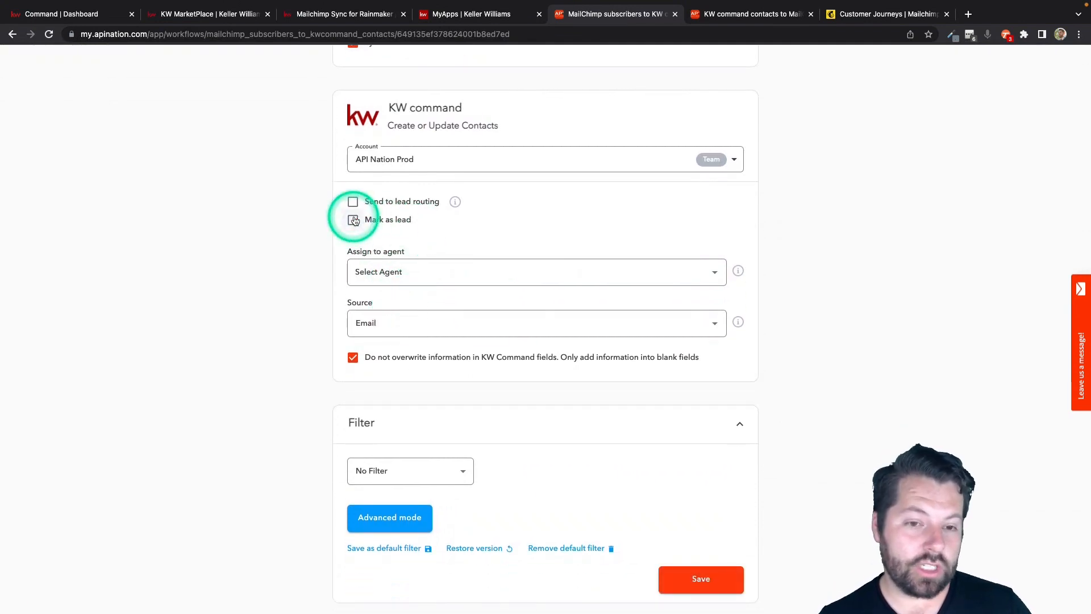
click(354, 221)
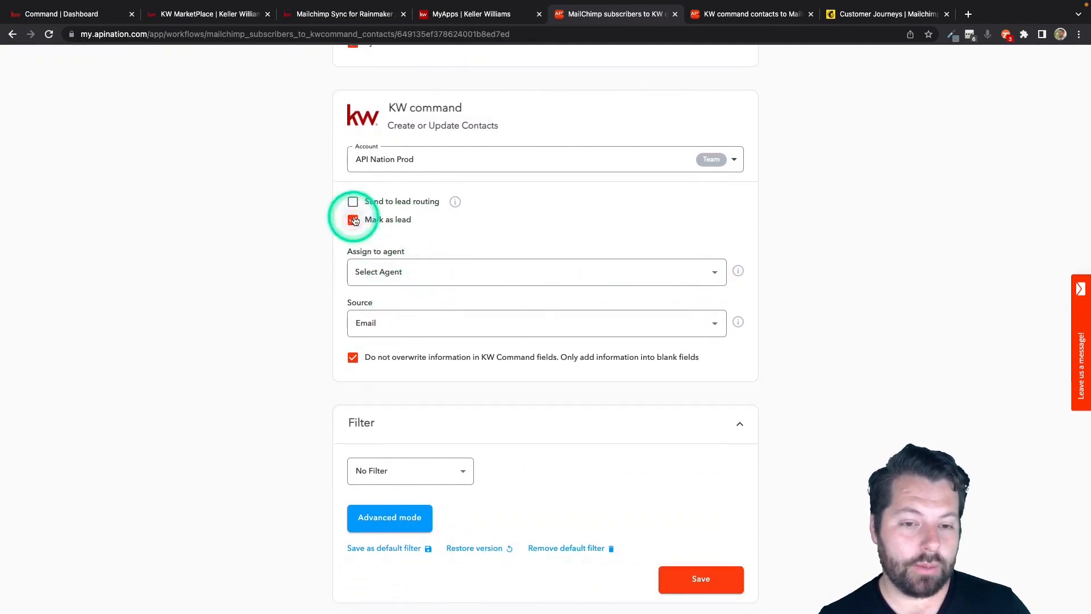
click(402, 276)
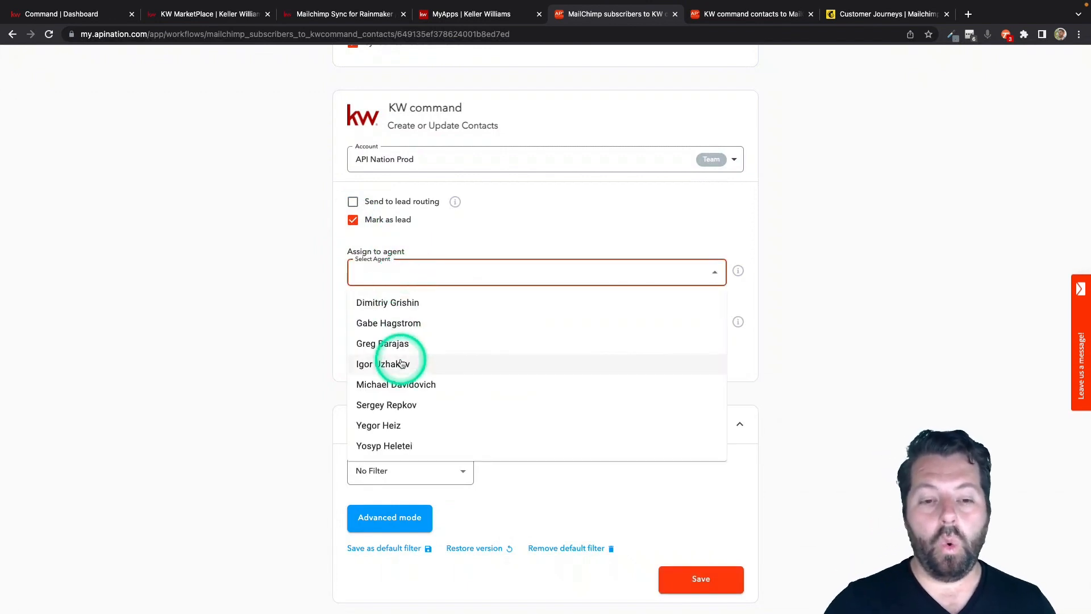
scroll(402, 358, down, 1)
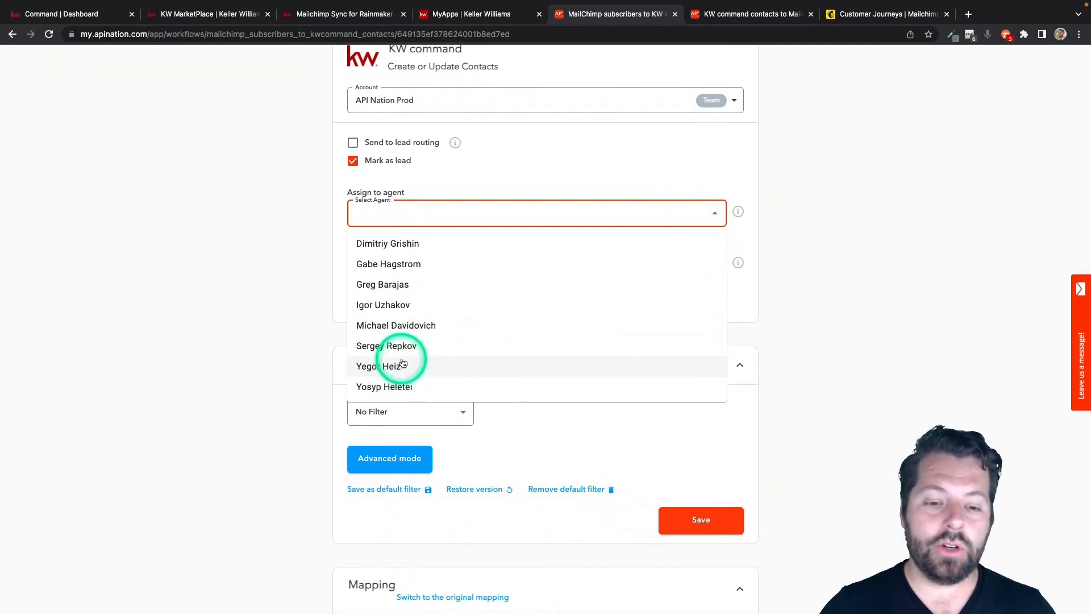
click(391, 305)
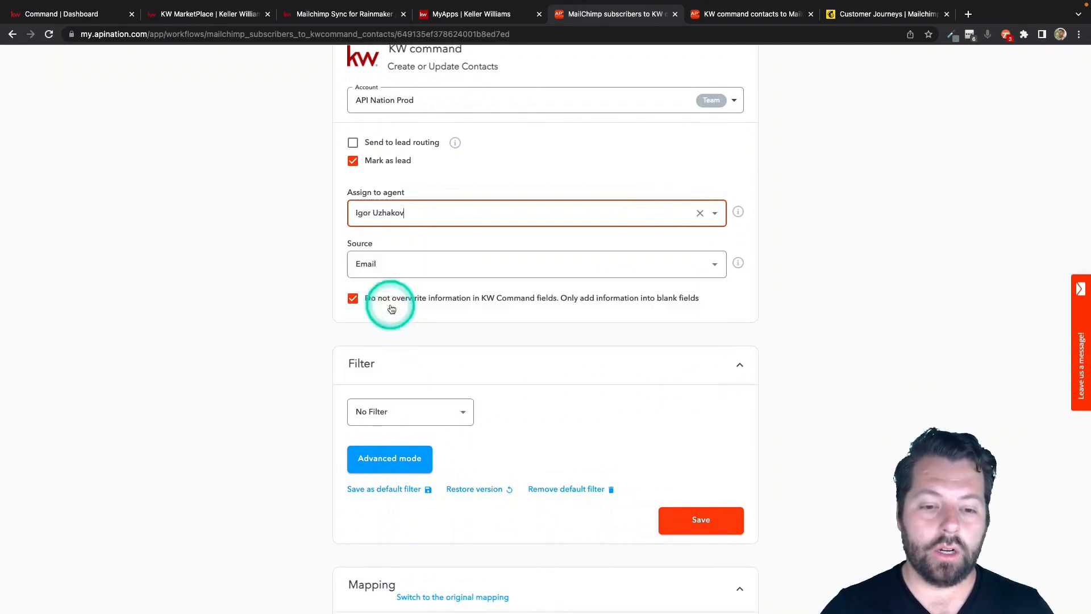
- Compare the chosen mailing audience with the assigned agent and lead settings in the KW command section
scroll(365, 216, up, 1)
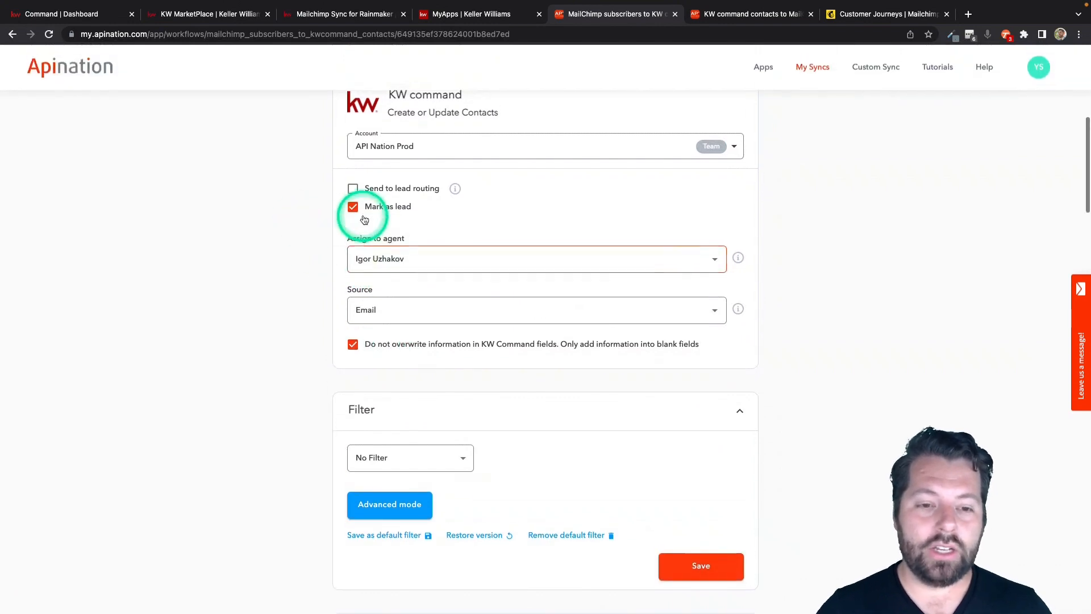
scroll(398, 188, up, 2)
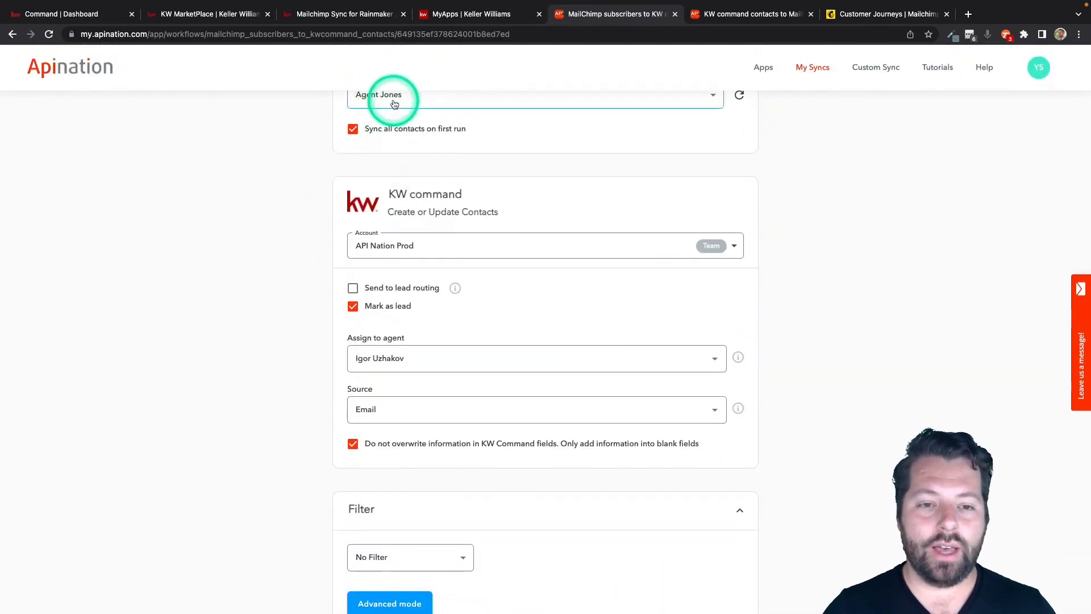
scroll(433, 361, up, 1)
scroll(433, 360, down, 1)
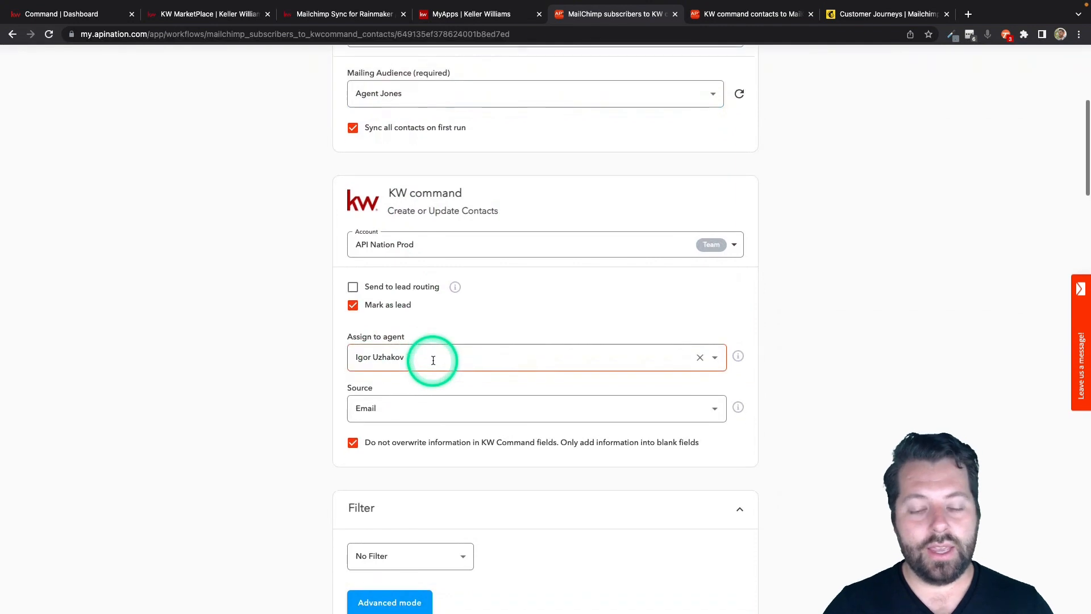
scroll(433, 360, down, 2)
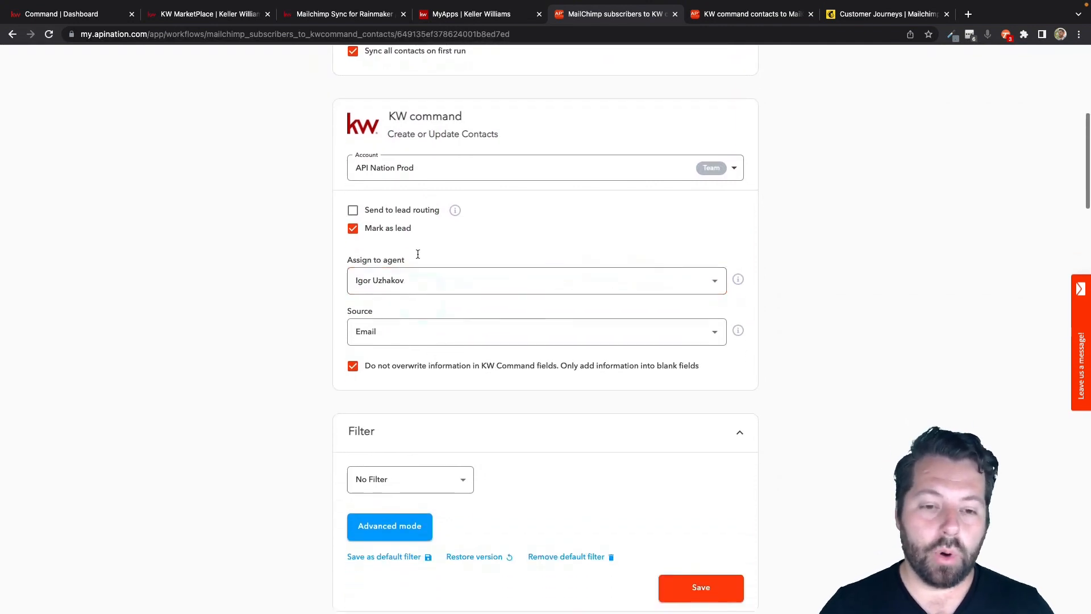
click(445, 282)
scroll(445, 283, down, 1)
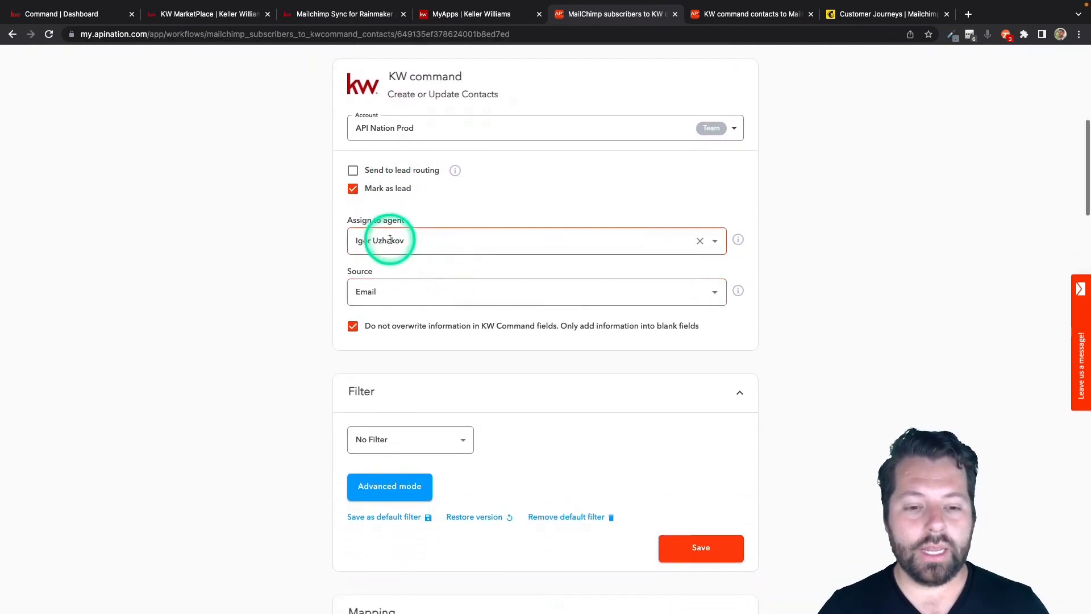
scroll(398, 171, up, 1)
scroll(430, 164, up, 3)
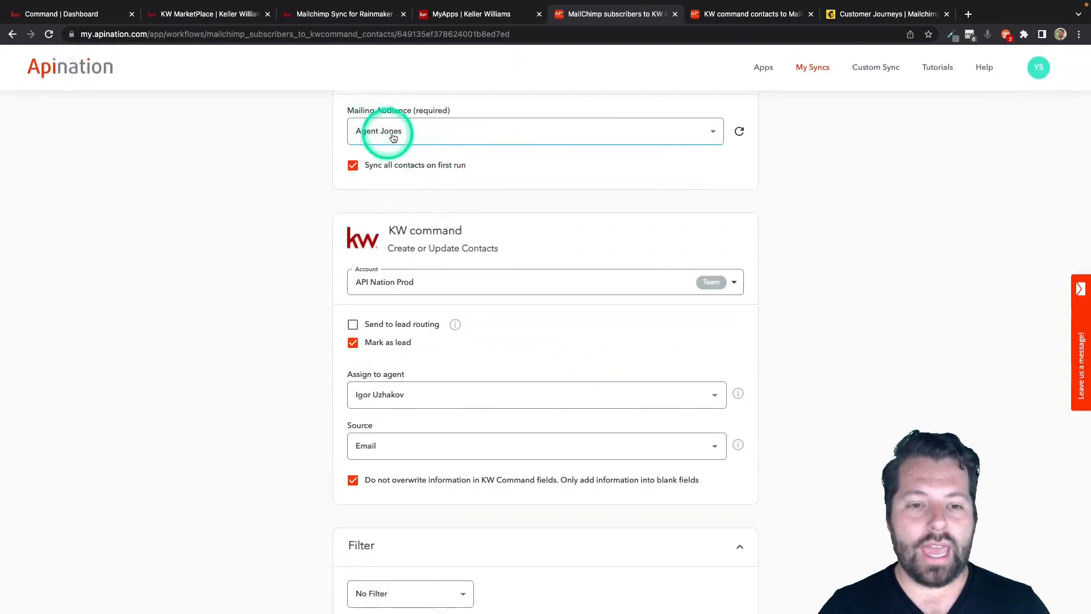
scroll(454, 244, down, 3)
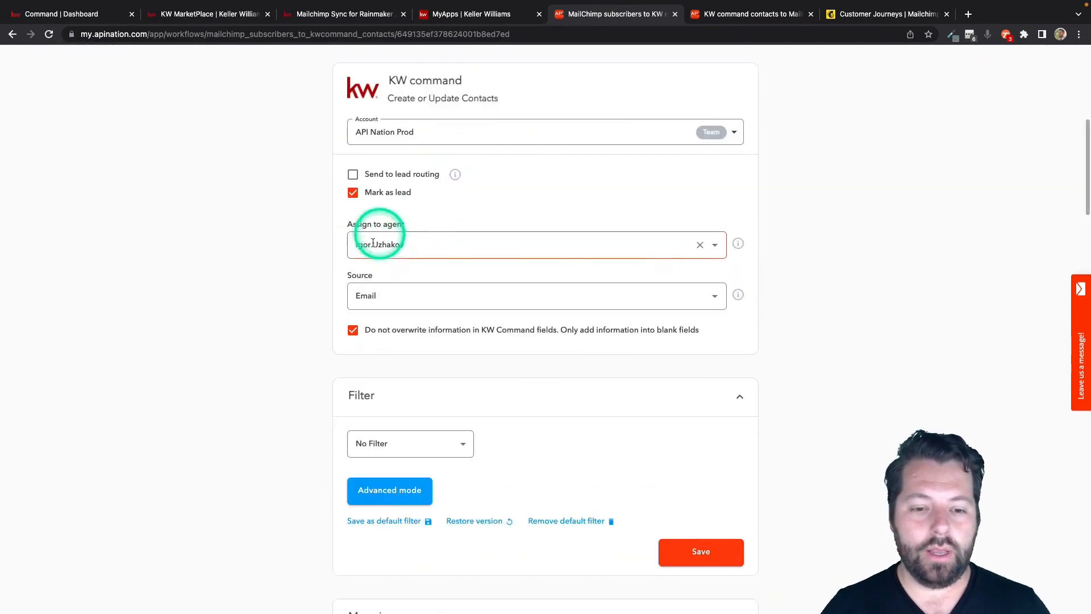
scroll(475, 284, down, 2)
scroll(382, 214, up, 2)
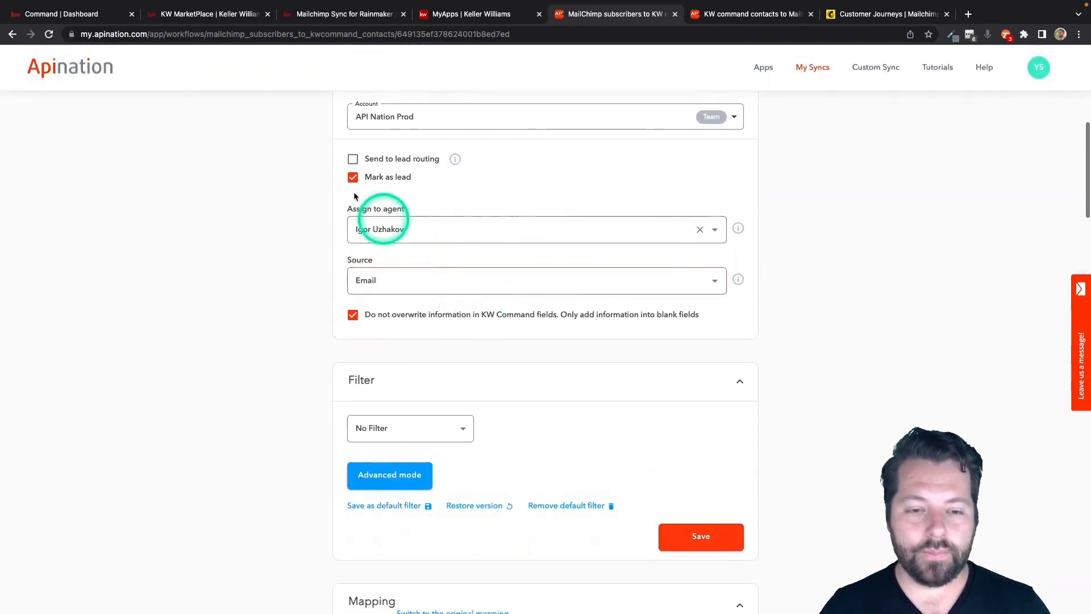
- Turn Send to lead routing back on for the KW command contacts
click(353, 161)
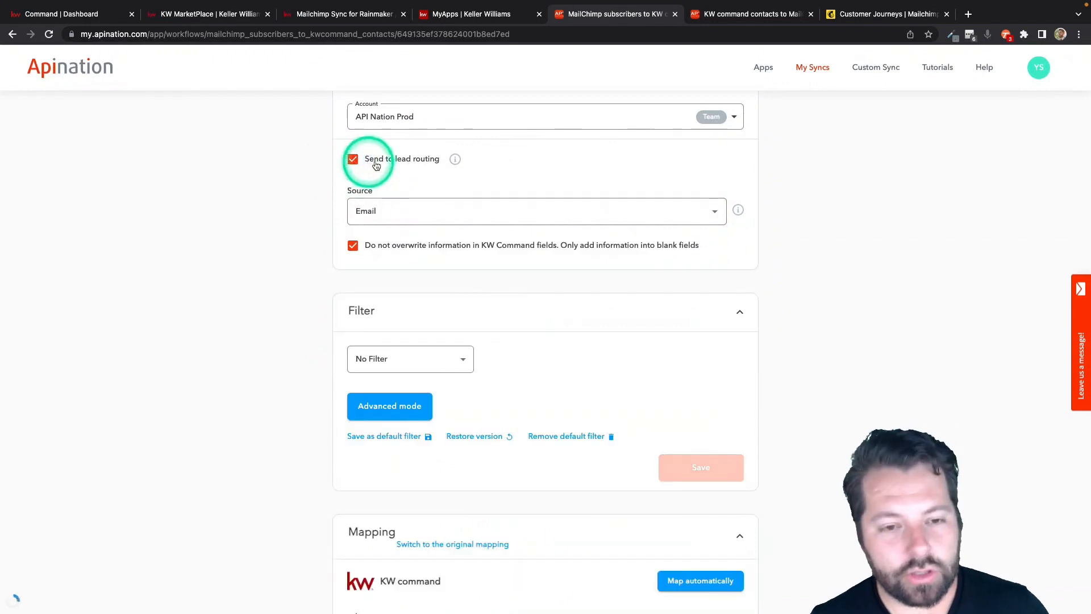
scroll(439, 161, up, 3)
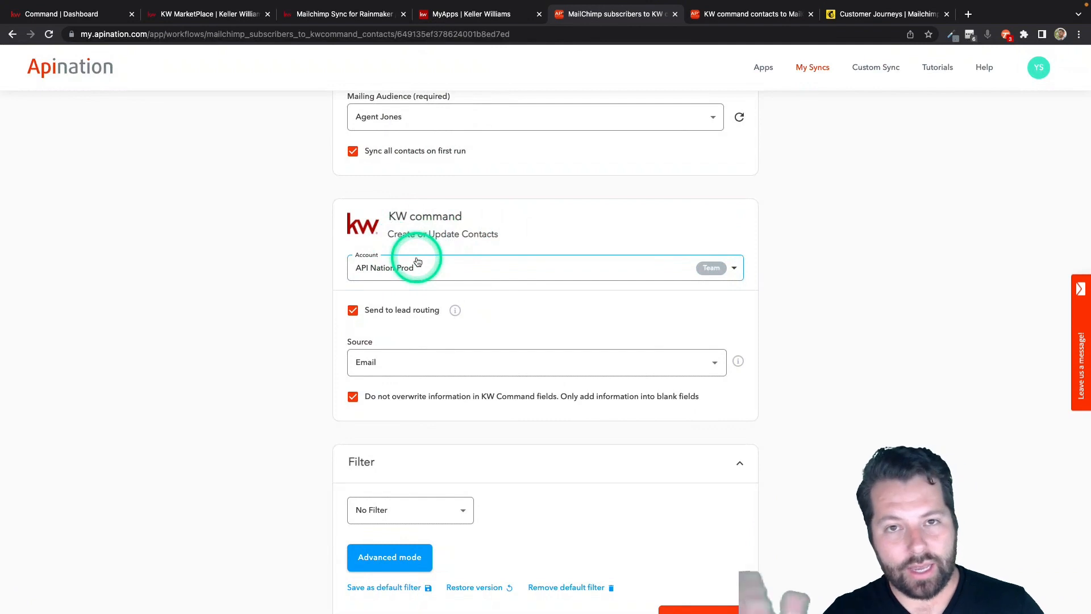
scroll(460, 316, down, 5)
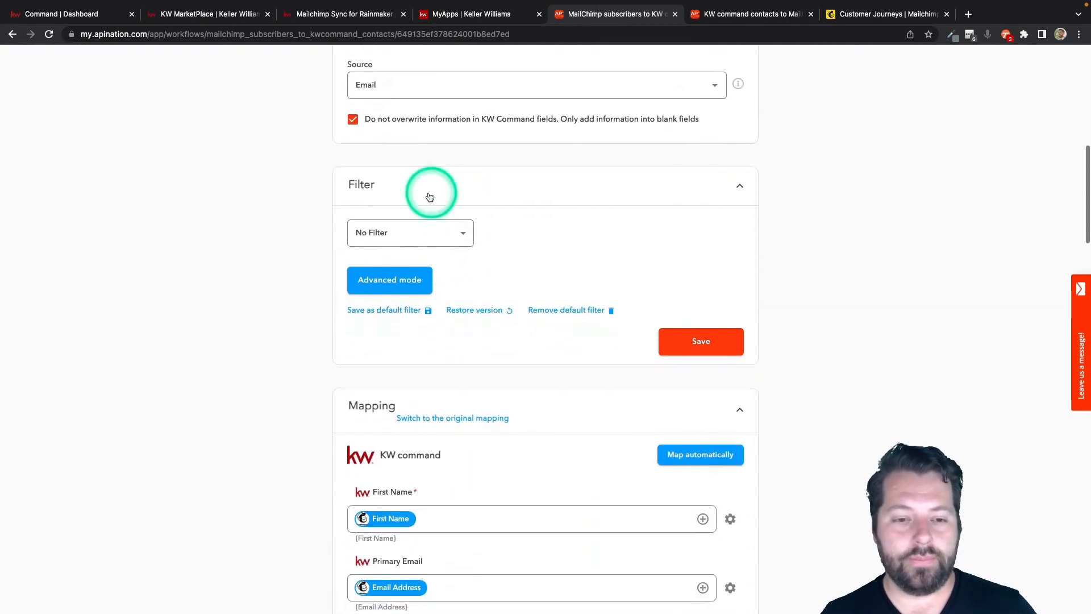
- Examine the available filter fields and the mapping of Mailchimp subscriber fields to KW command contact fields
click(446, 234)
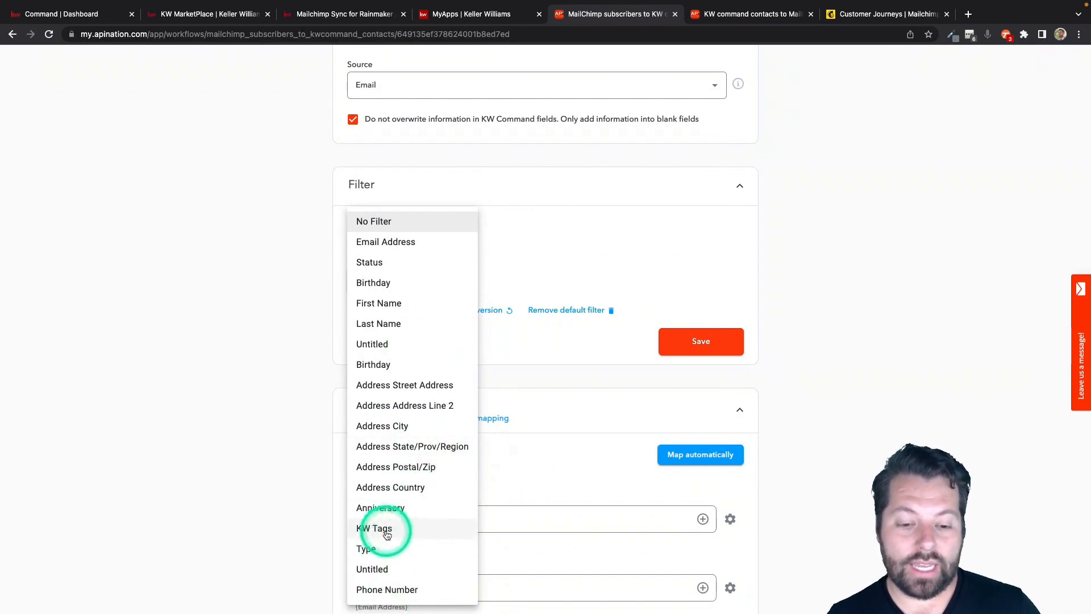
click(314, 544)
scroll(314, 543, down, 5)
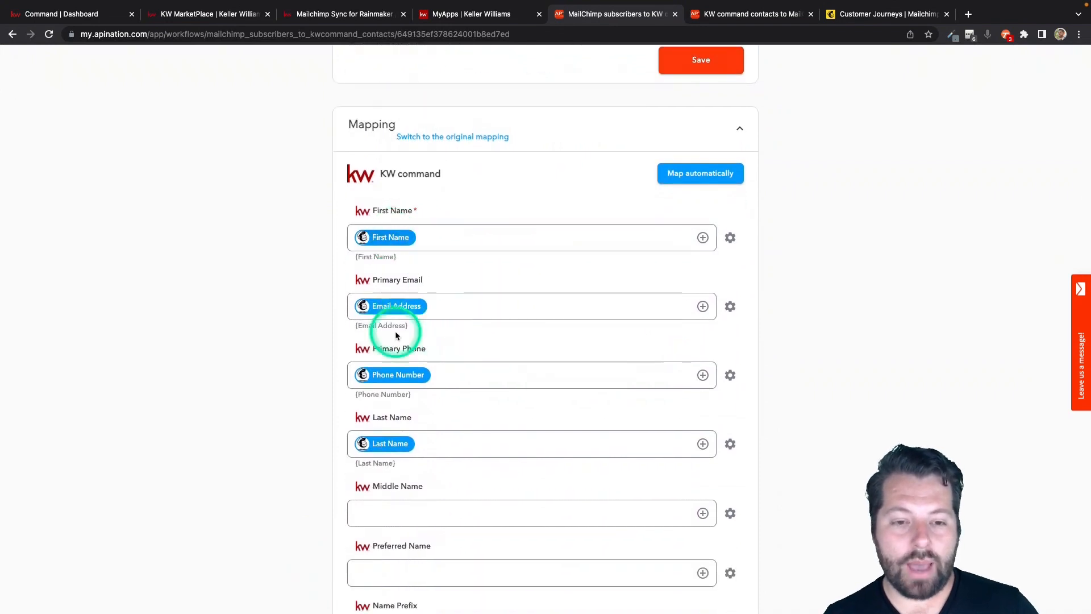
scroll(398, 398, down, 4)
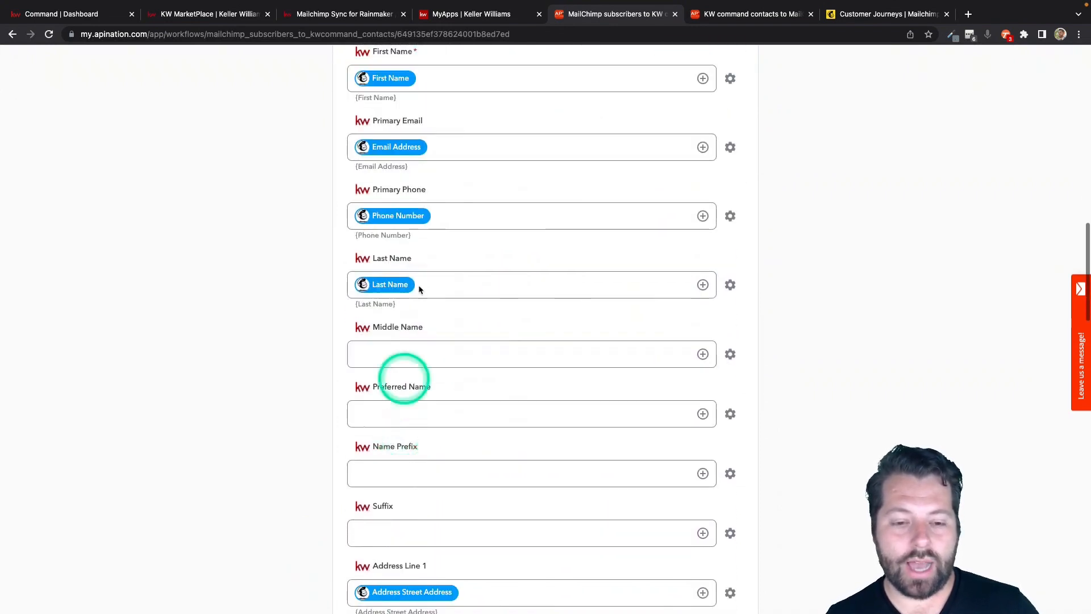
scroll(428, 247, up, 2)
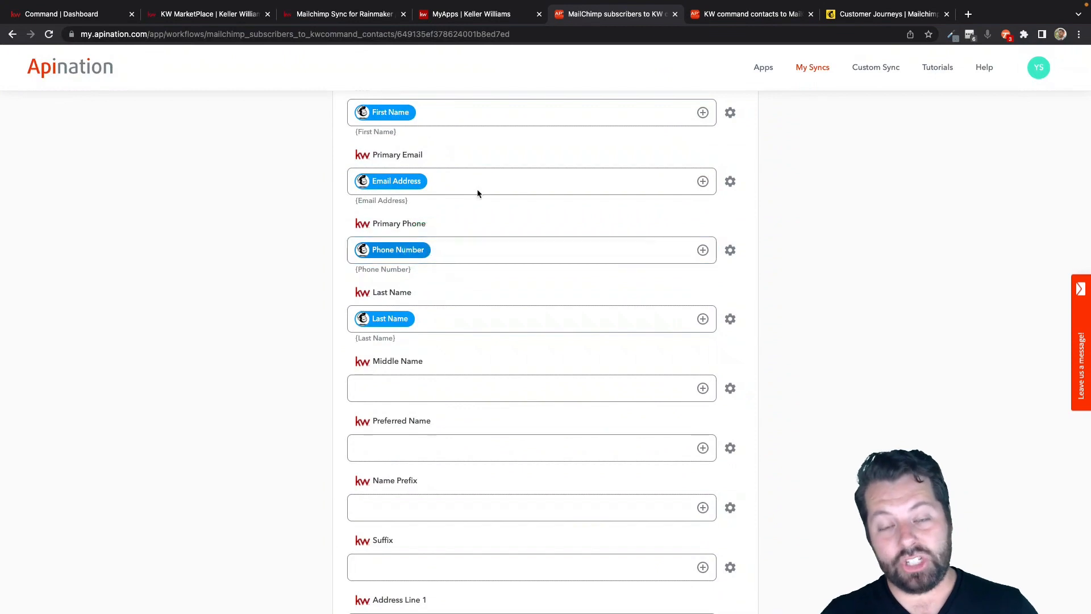
click(477, 111)
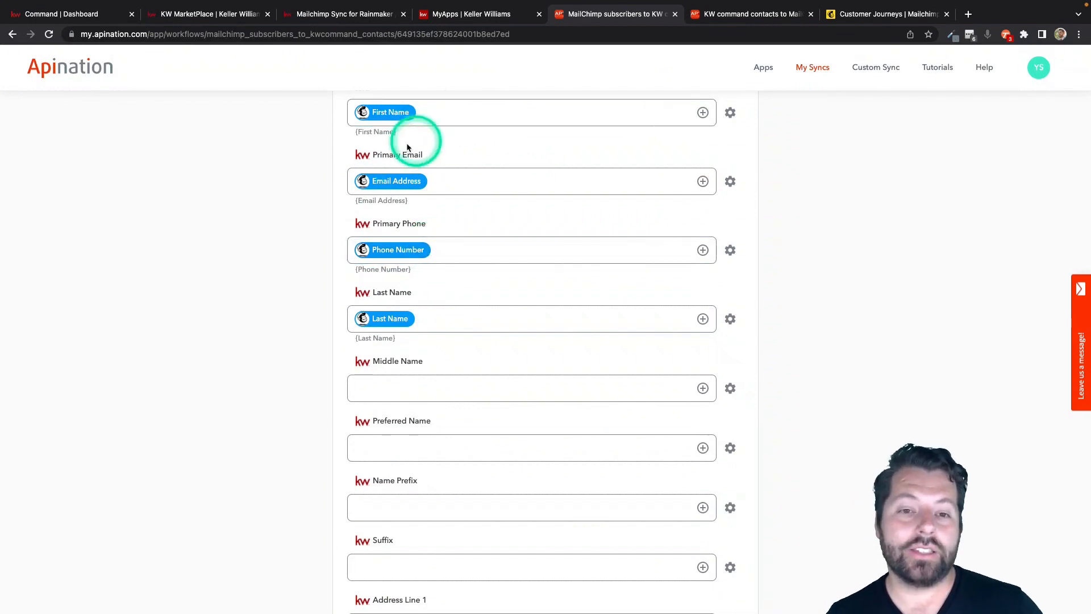
scroll(408, 143, up, 2)
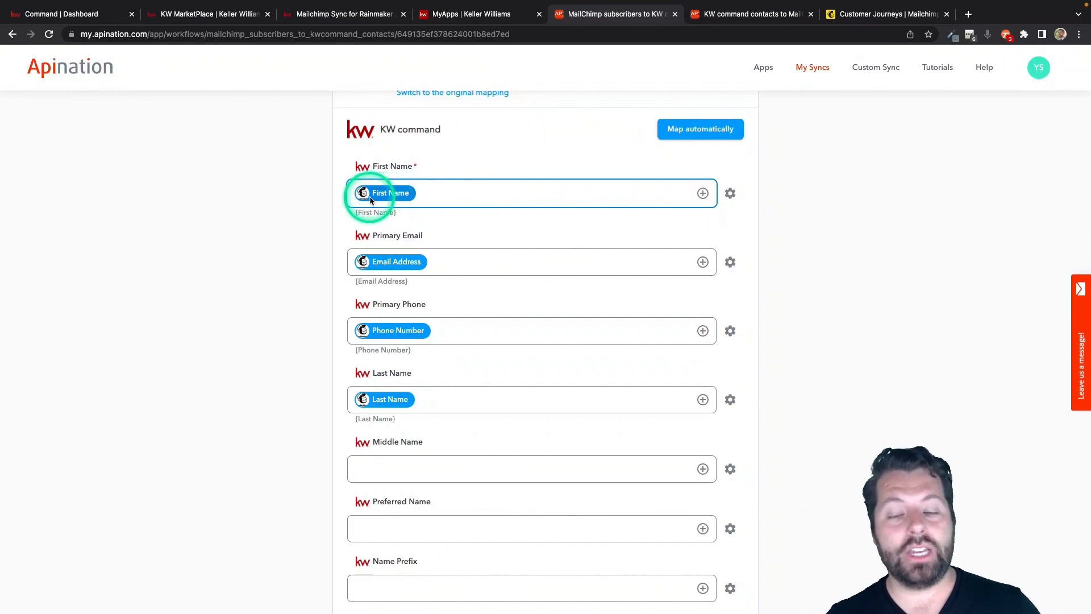
scroll(414, 210, down, 2)
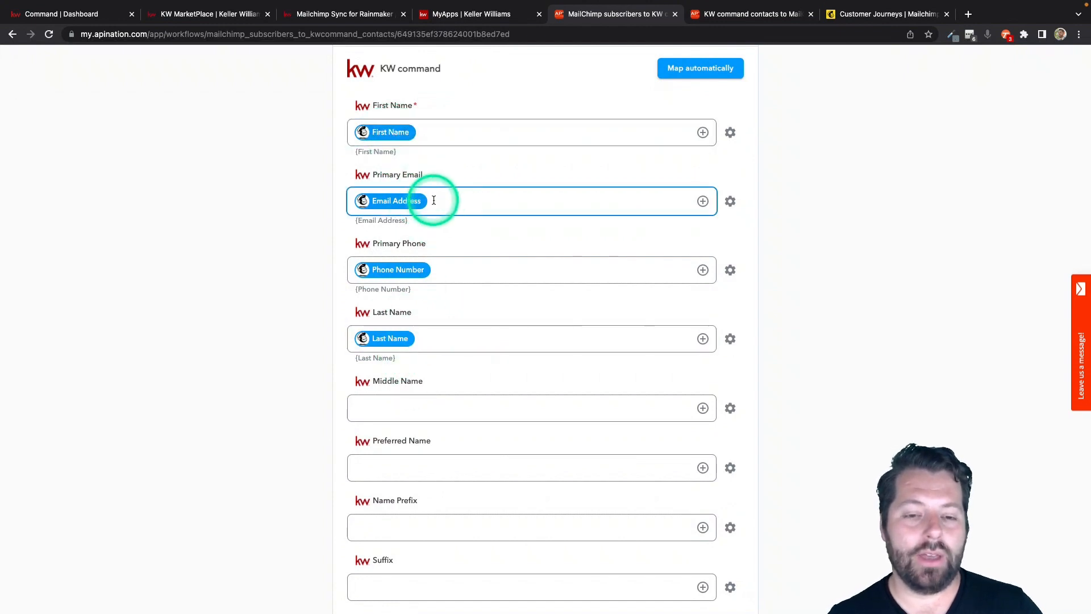
scroll(450, 264, down, 10)
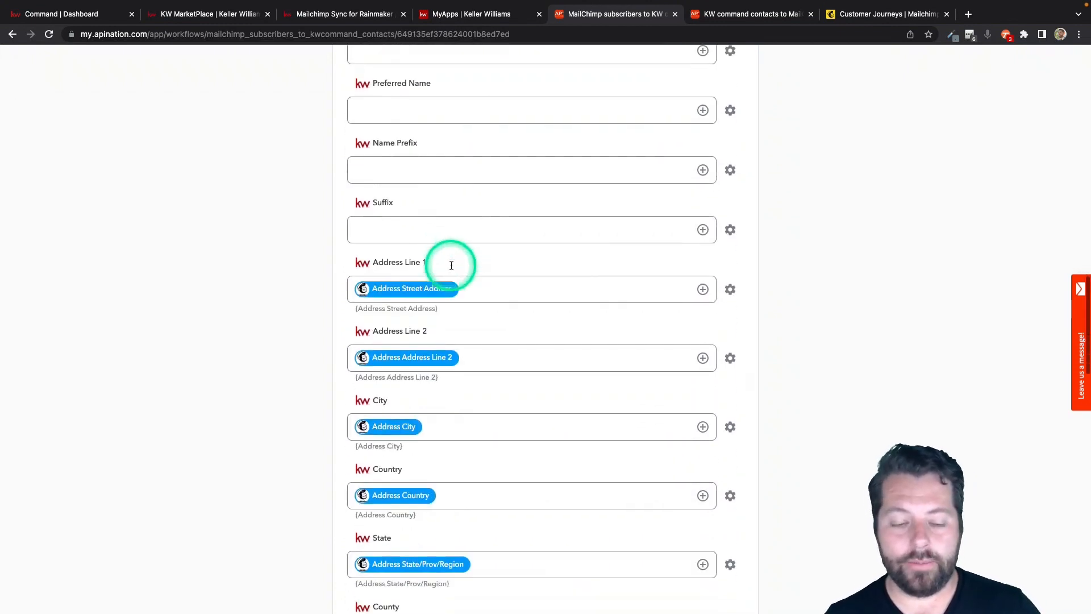
scroll(451, 265, down, 5)
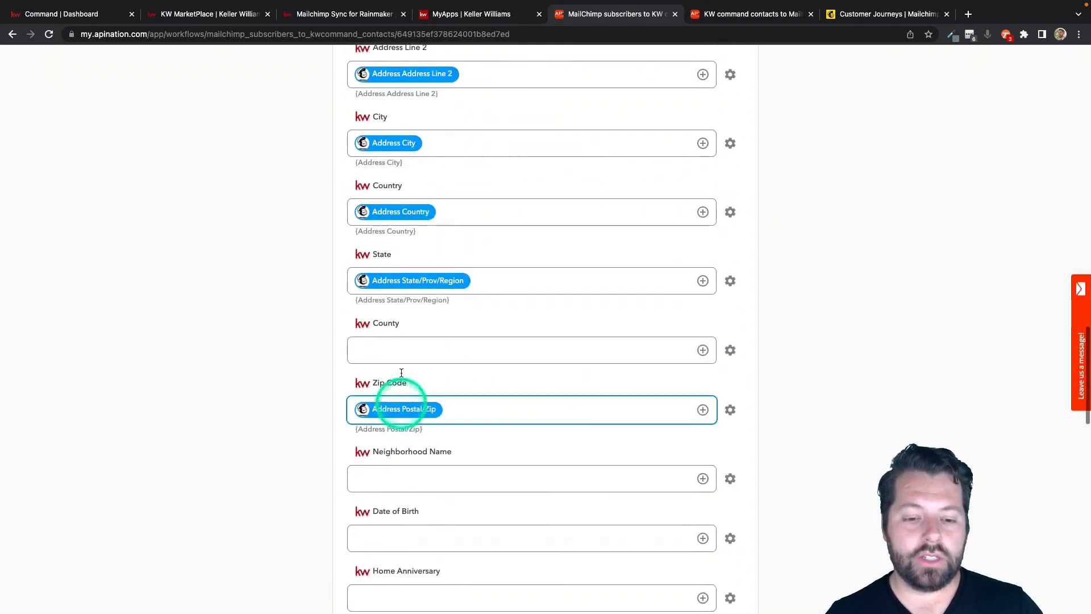
scroll(421, 375, down, 4)
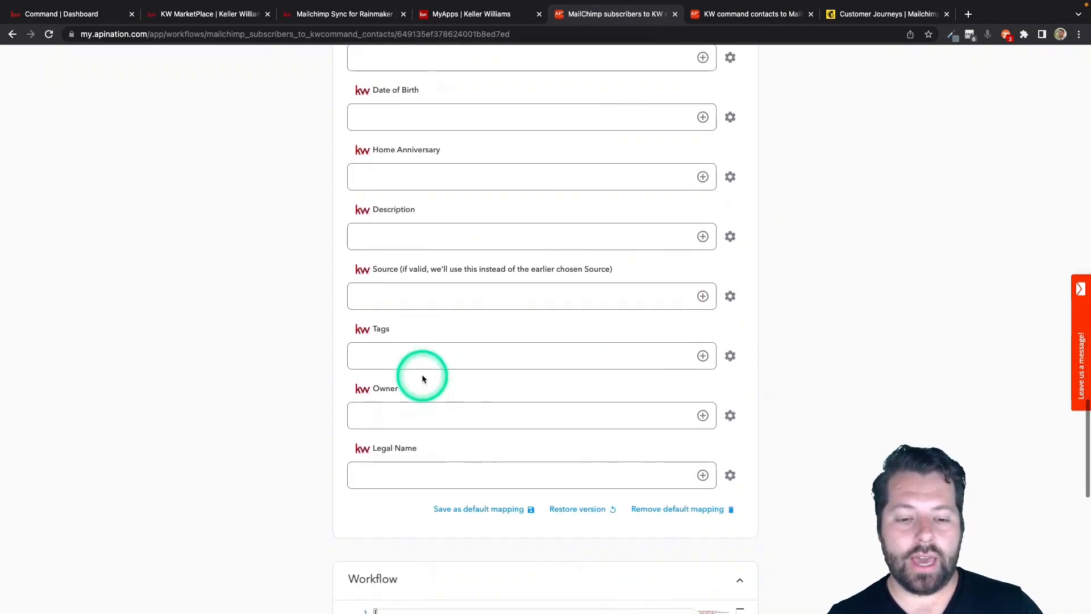
- Activate the MailChimp subscribers to KW command contacts sync and open the draft MailChimp Campaign Activity post a note to kwCommand sync
scroll(422, 375, up, 20)
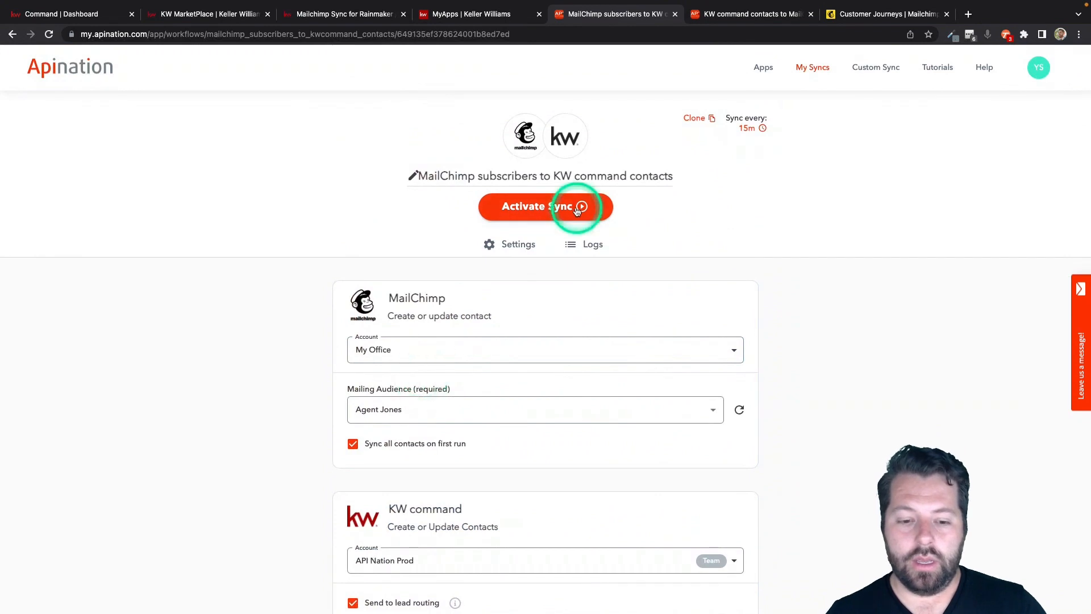
click(578, 207)
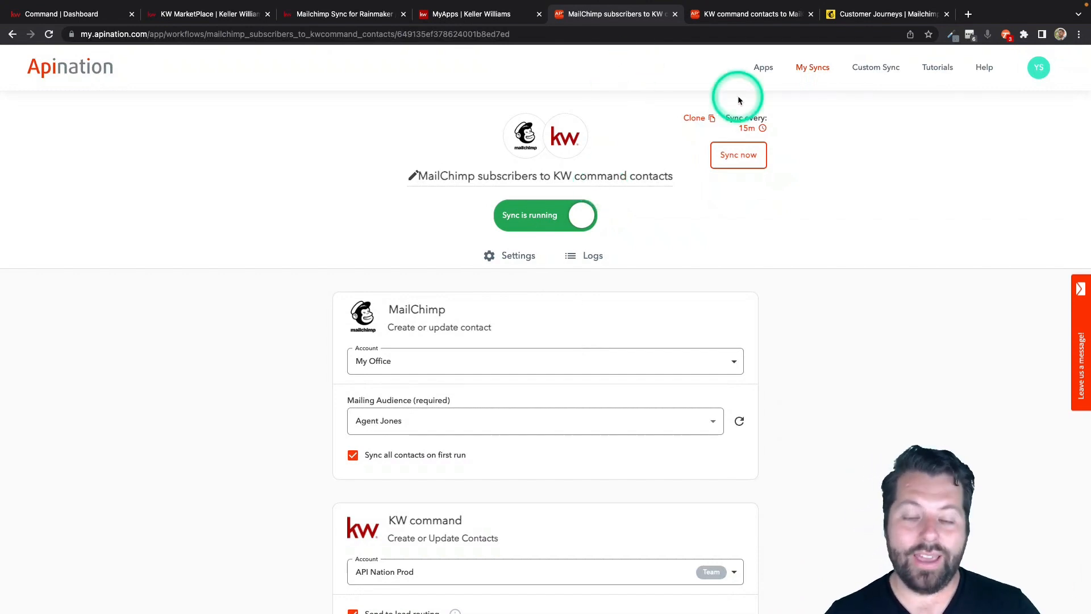
click(818, 69)
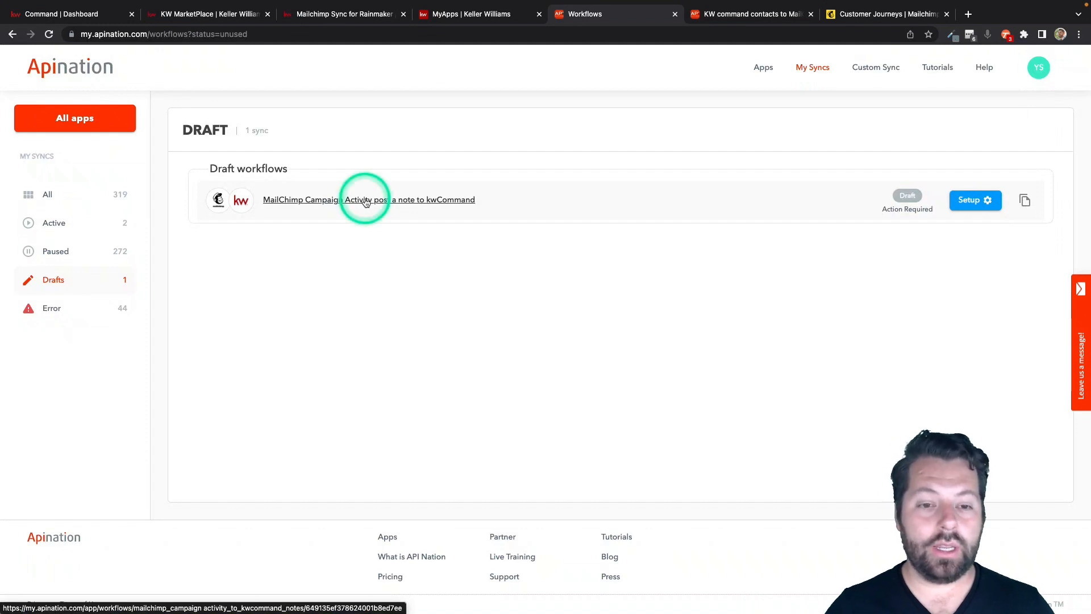
click(366, 200)
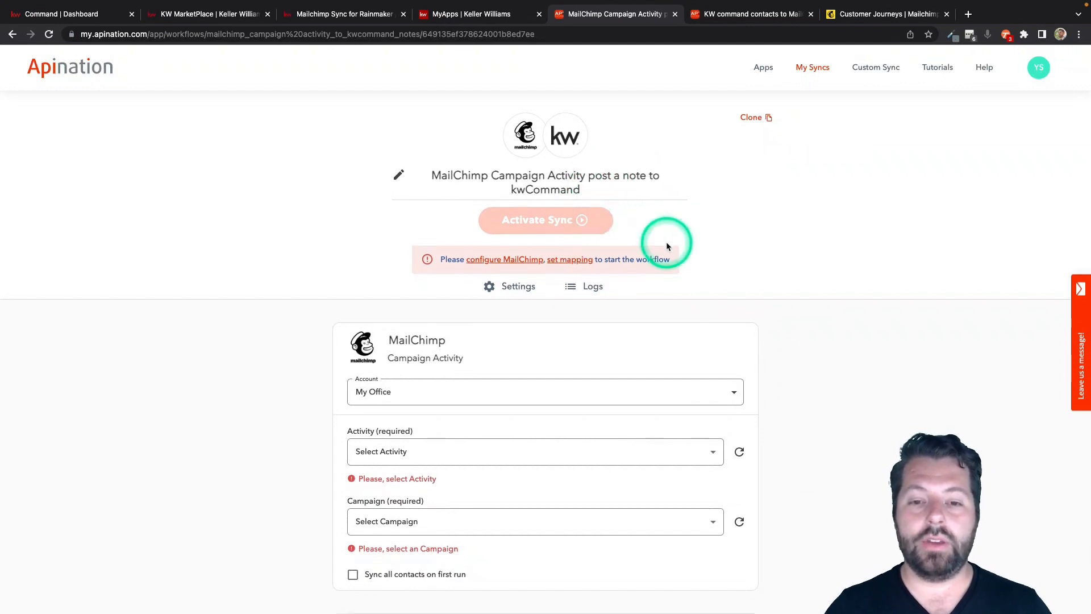
- Set the MailChimp campaign activity that triggers the note to Email Opened
scroll(666, 241, down, 3)
scroll(537, 237, down, 1)
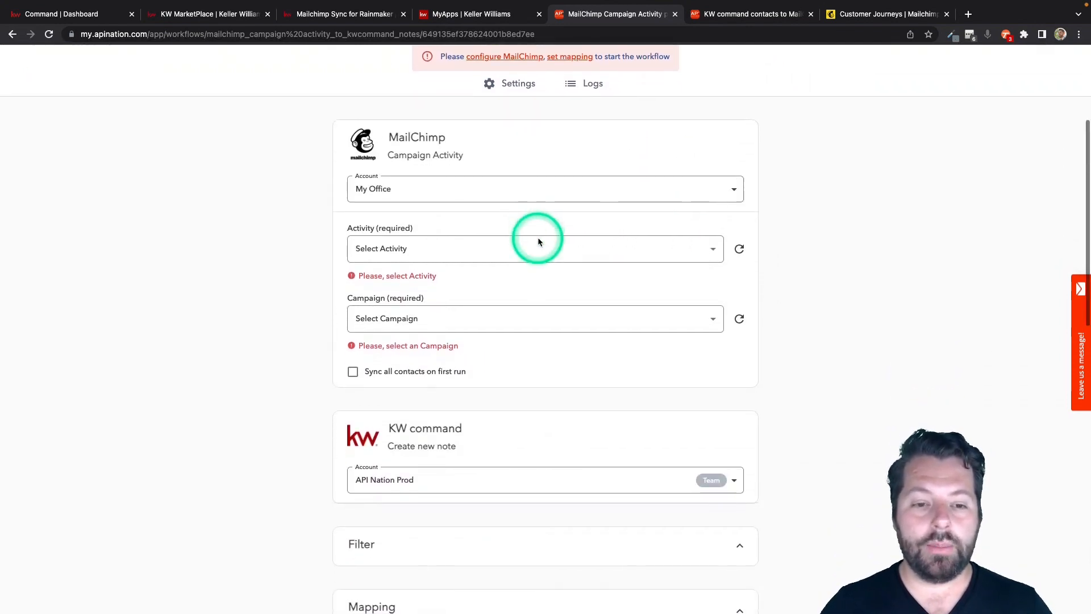
click(426, 246)
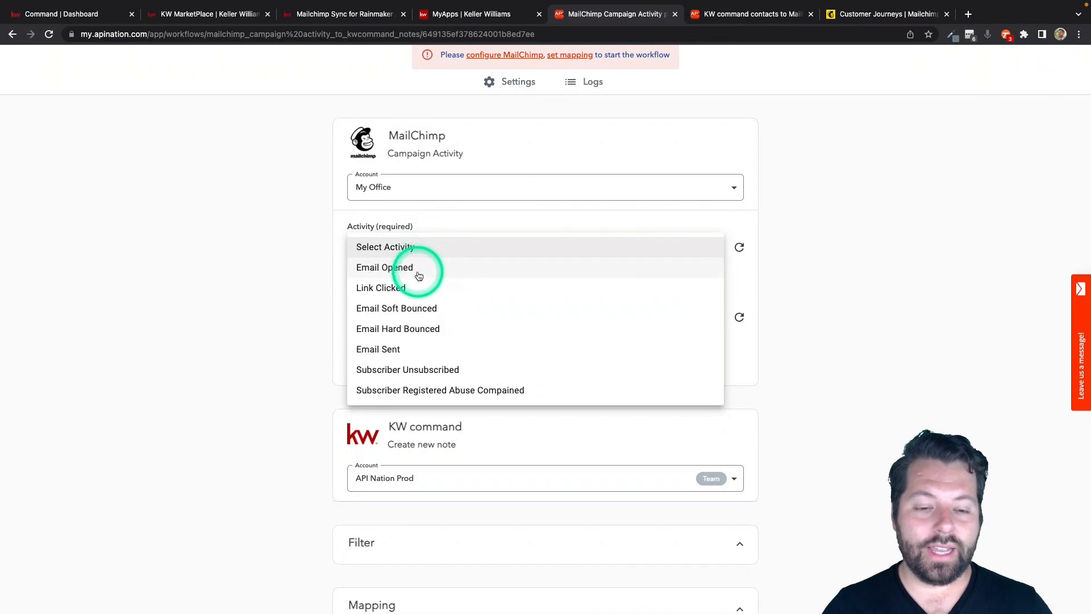
click(397, 287)
click(470, 247)
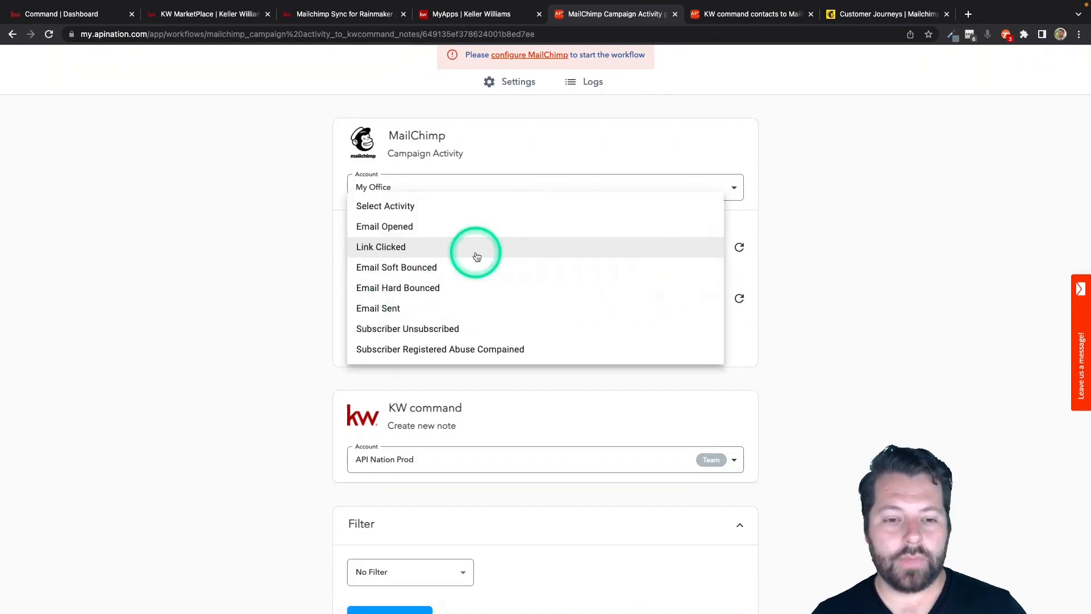
click(399, 227)
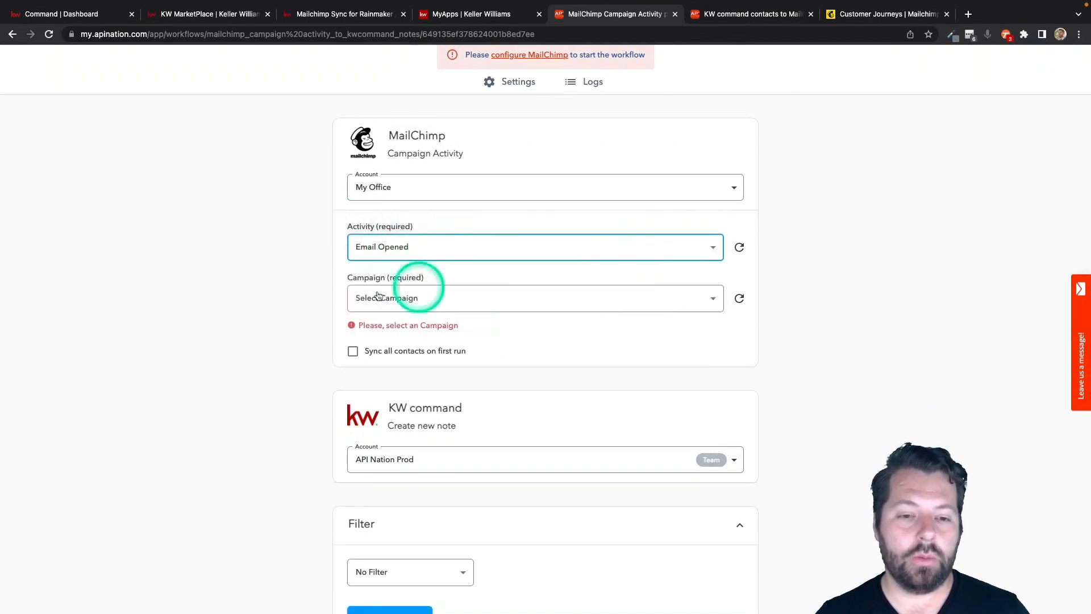
- Compare the campaign choices offered by the sync with the All campaigns list in Mailchimp
scroll(342, 311, down, 3)
click(364, 245)
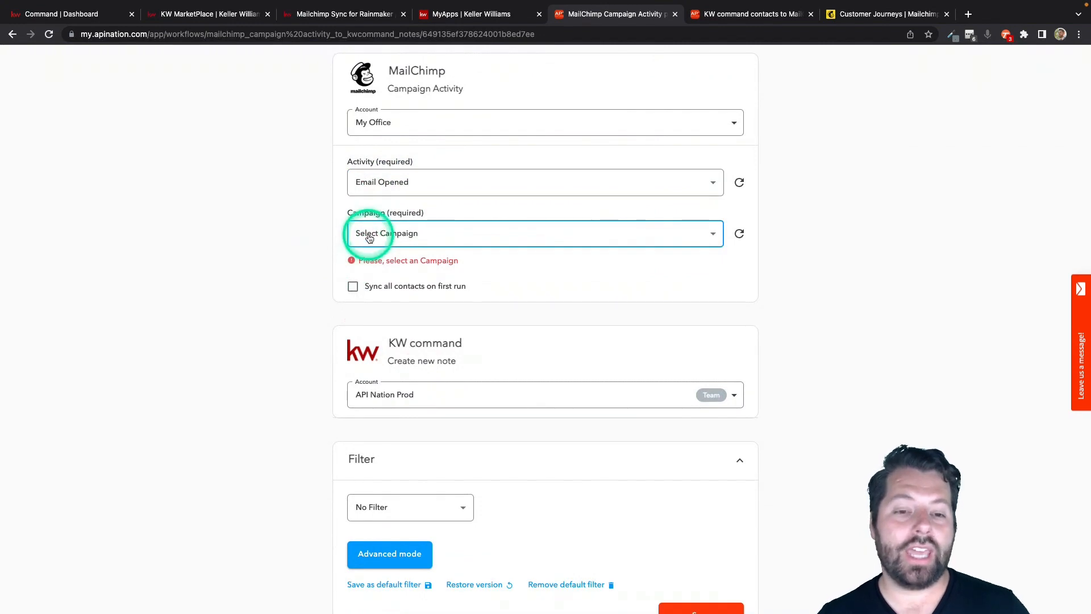
click(368, 237)
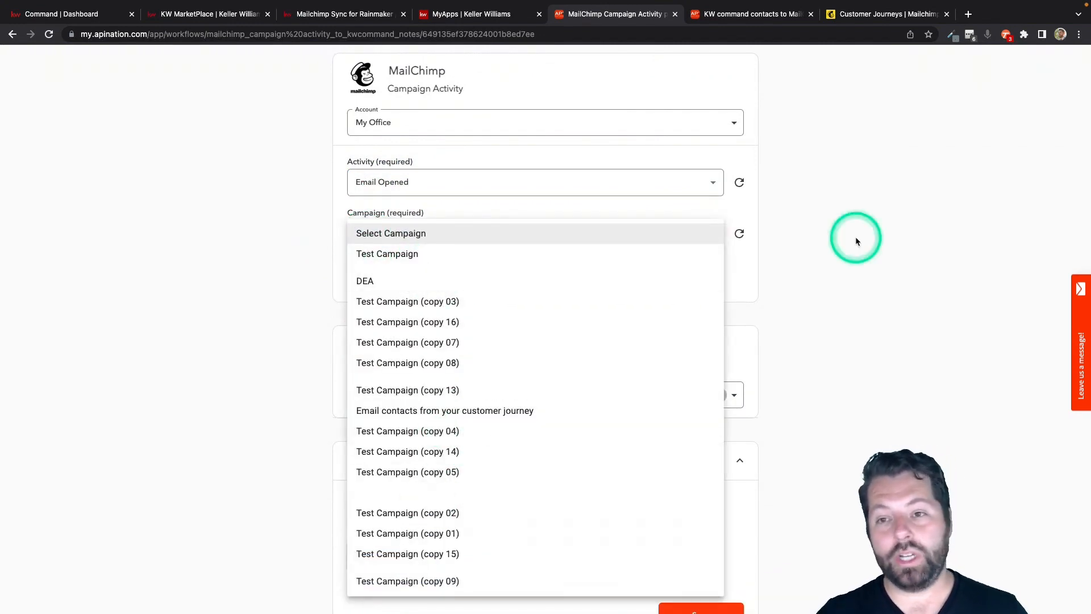
click(880, 16)
click(9, 63)
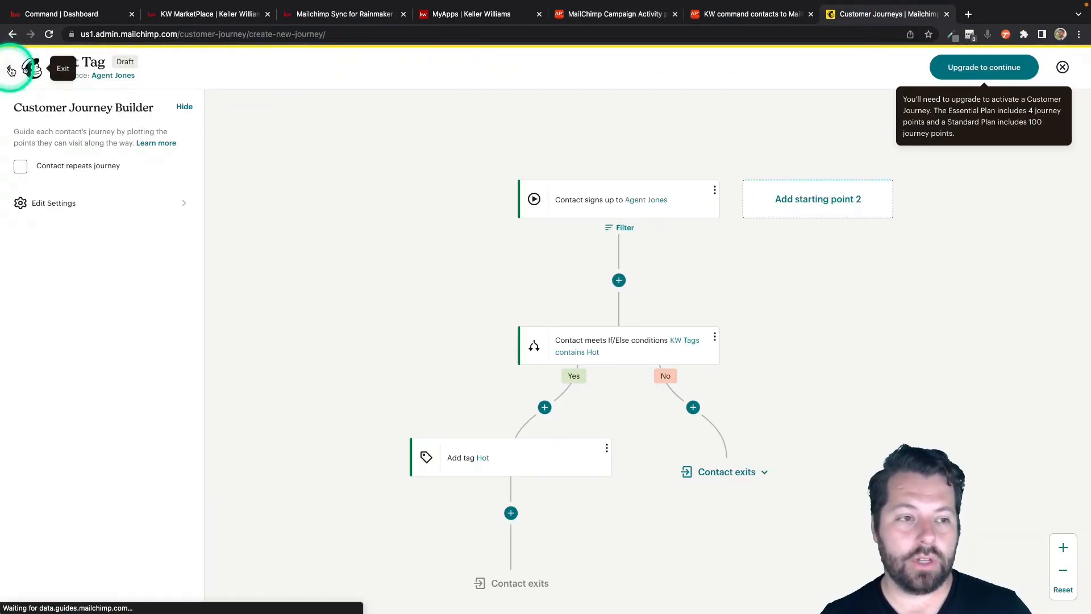
click(57, 167)
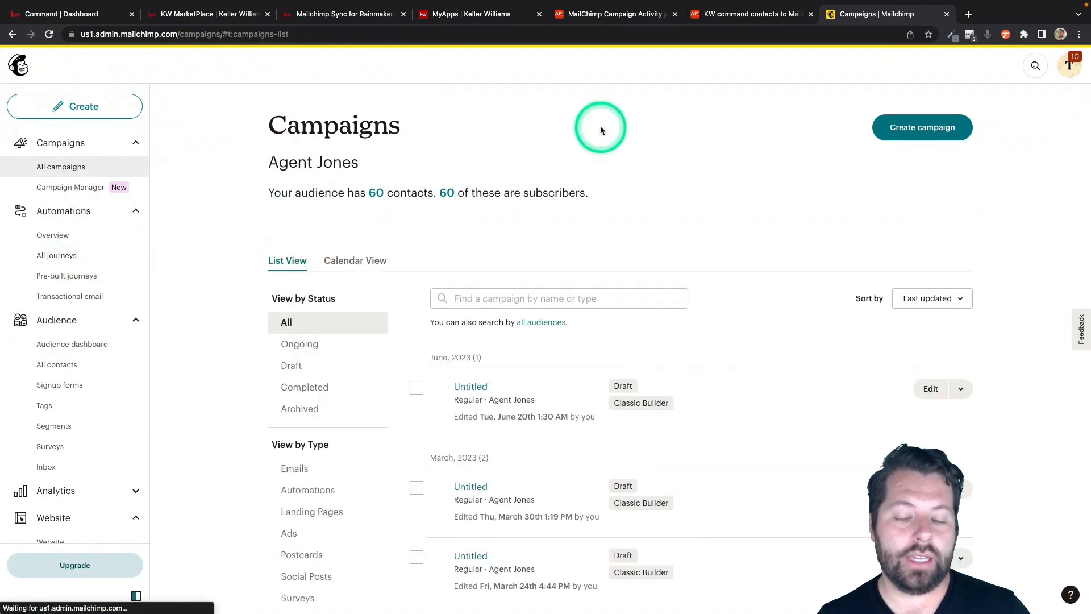
- Return to the Apination campaign activity sync and choose Test Campaign as its campaign
click(616, 15)
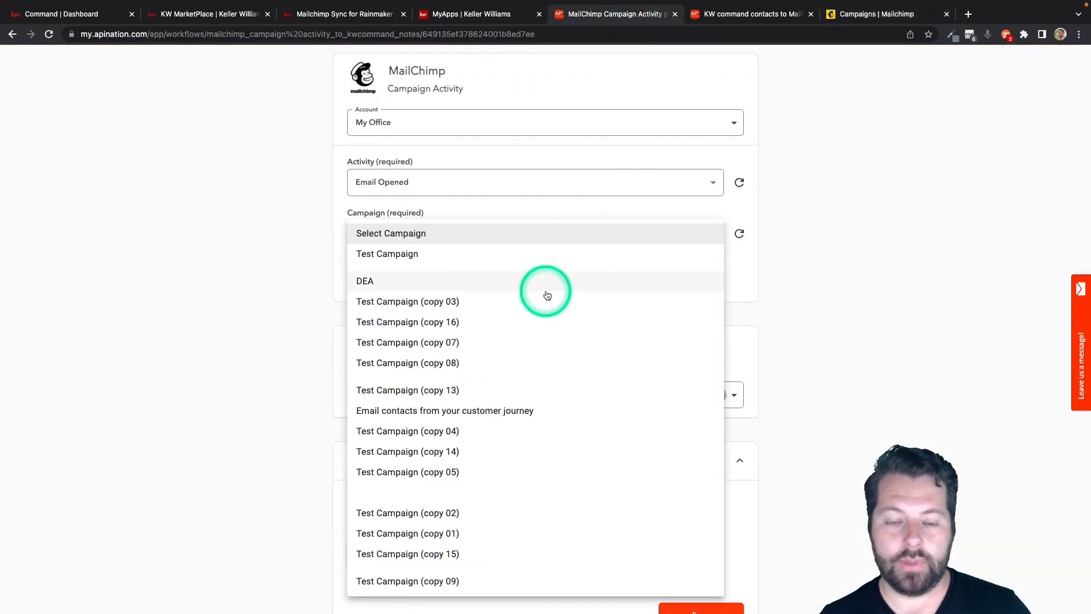
click(401, 254)
scroll(266, 382, down, 2)
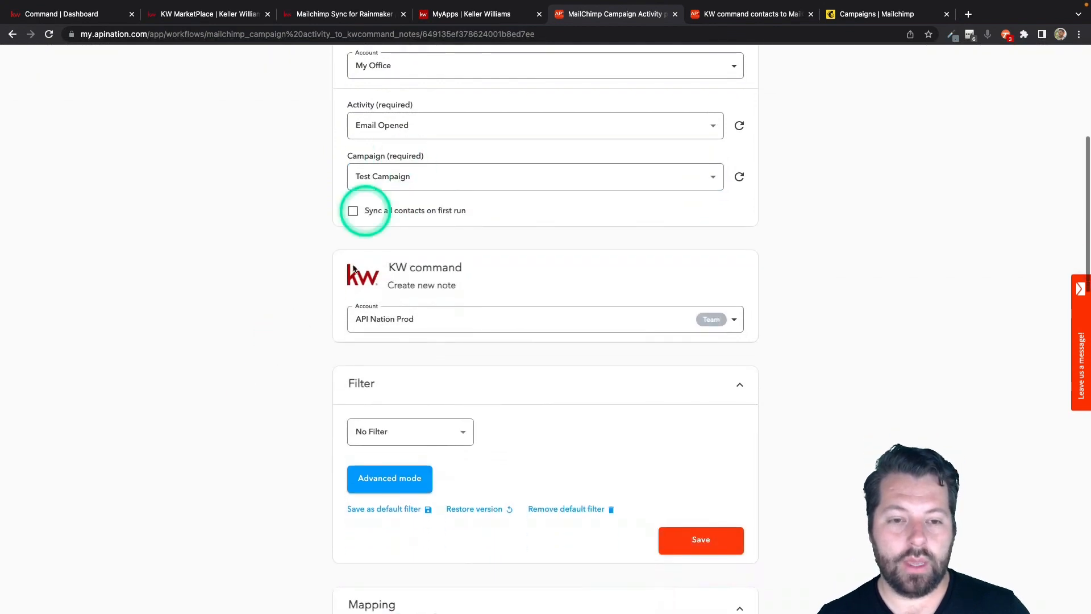
- Set the KW command note title in the mapping to "Test Campaign Email Opened"
scroll(331, 335, down, 3)
scroll(331, 335, up, 2)
scroll(332, 336, down, 7)
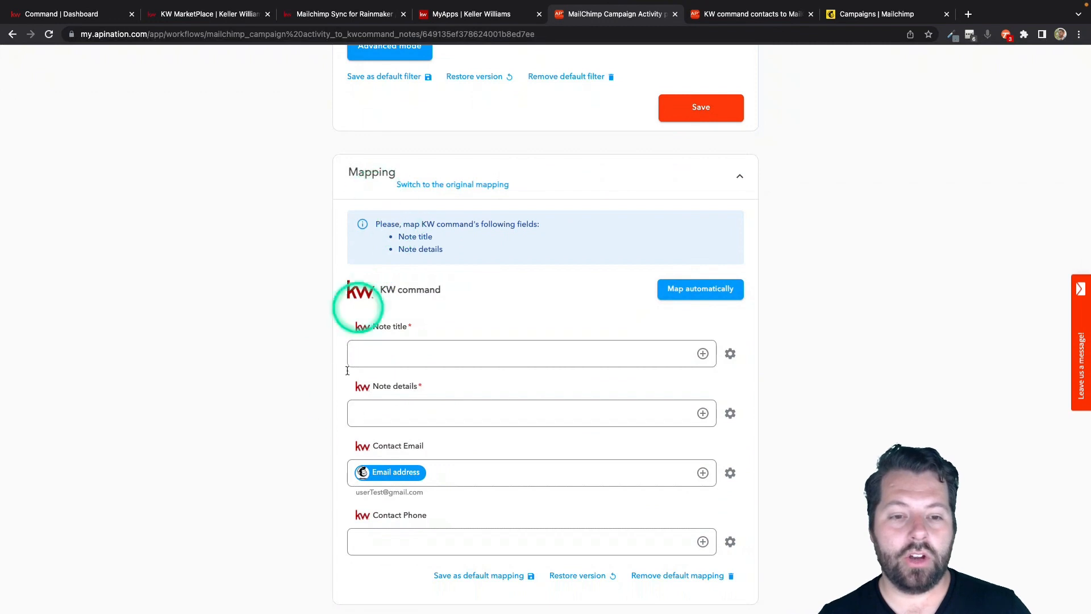
scroll(331, 405, down, 2)
click(383, 272)
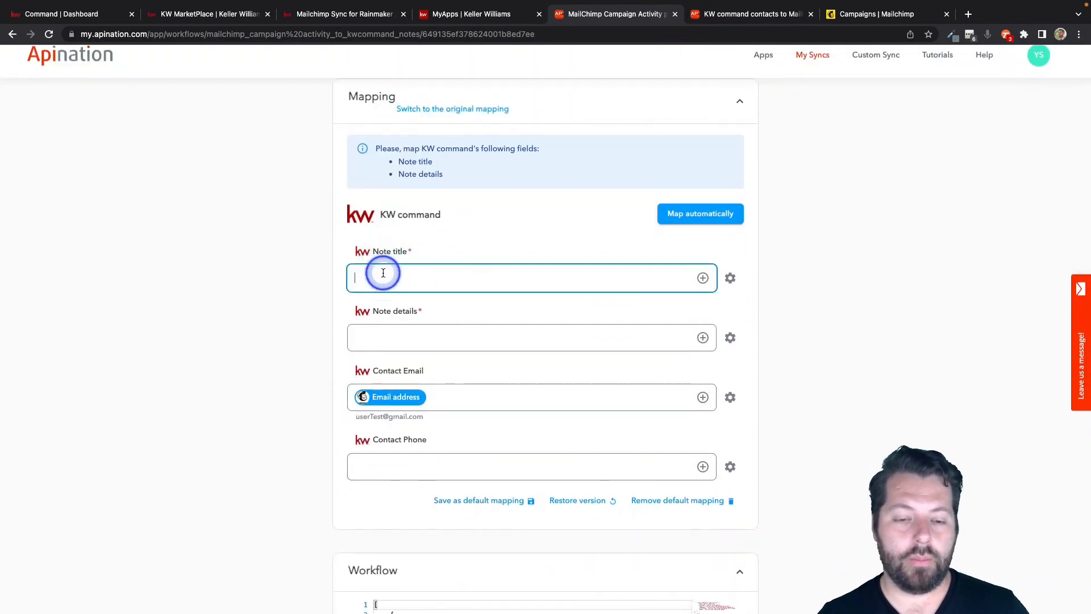
click(493, 353)
click(620, 344)
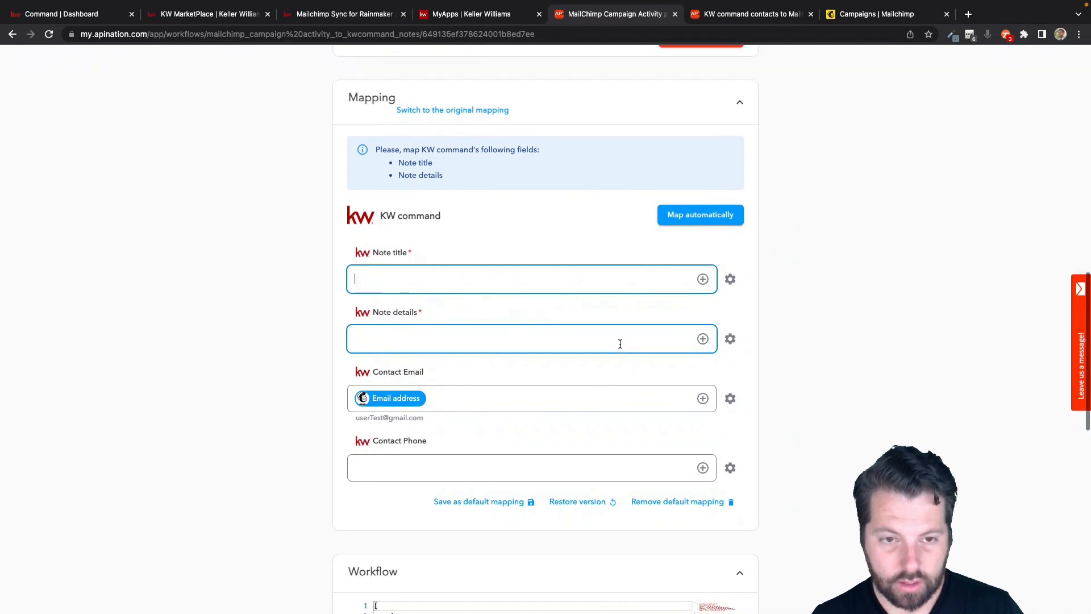
text(Test Campaign Email Opened)
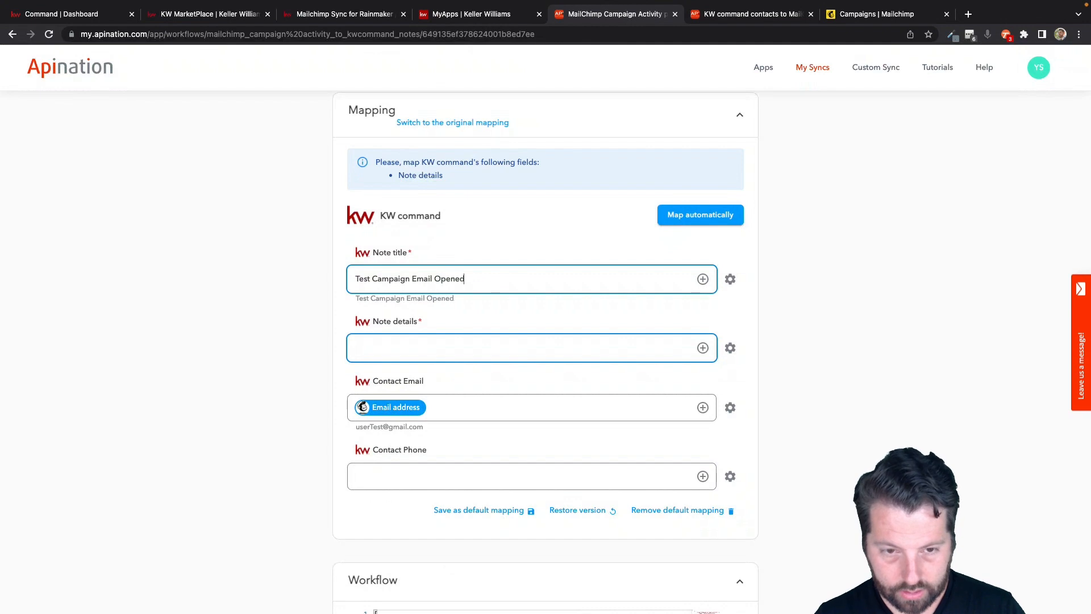
click(584, 409)
- Insert the Mailchimp Email address field into the note details mapping
click(418, 347)
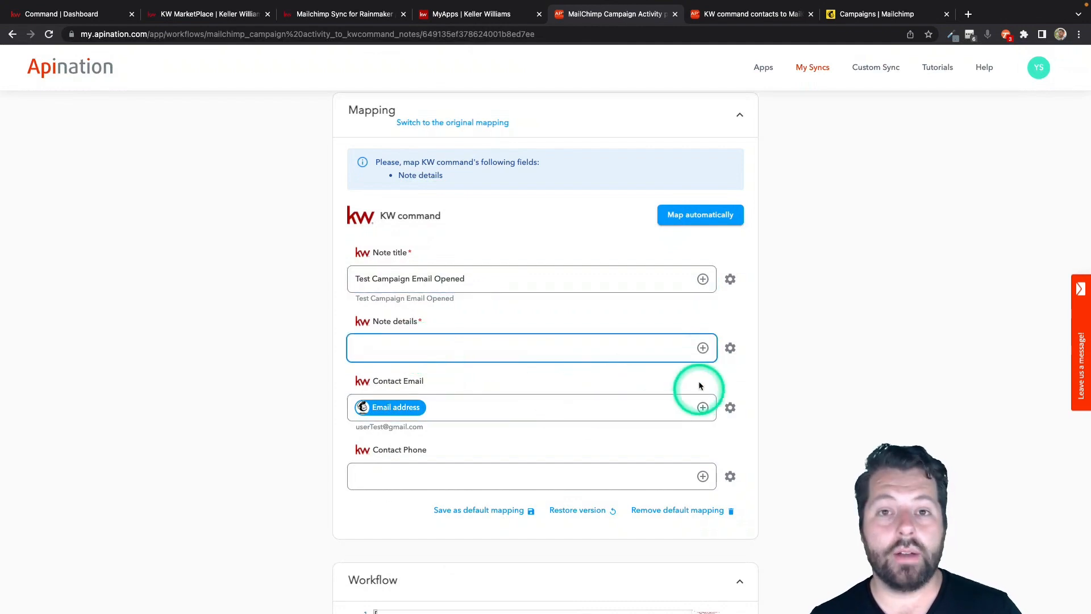
click(702, 347)
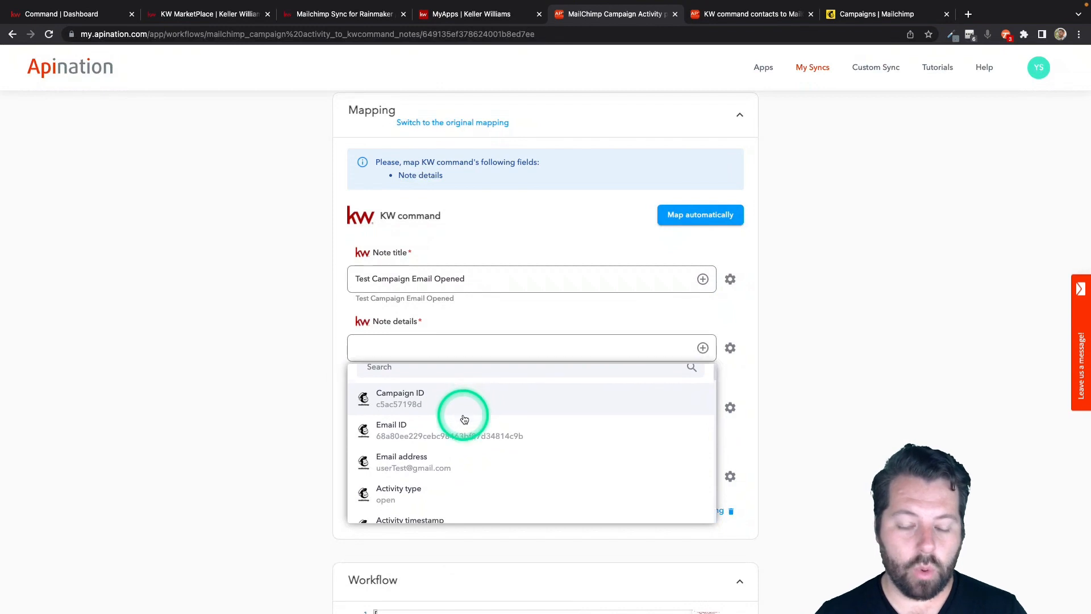
scroll(463, 419, down, 1)
click(429, 439)
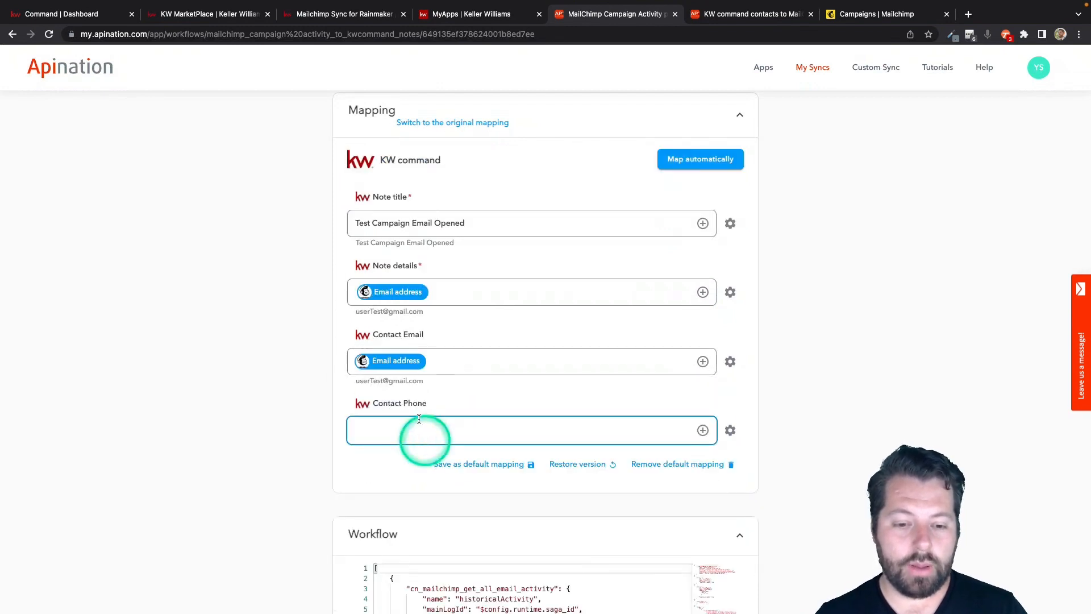
- Extend the note details after the Email address field with the text "has opened the Test Campaign Email at"
click(358, 292)
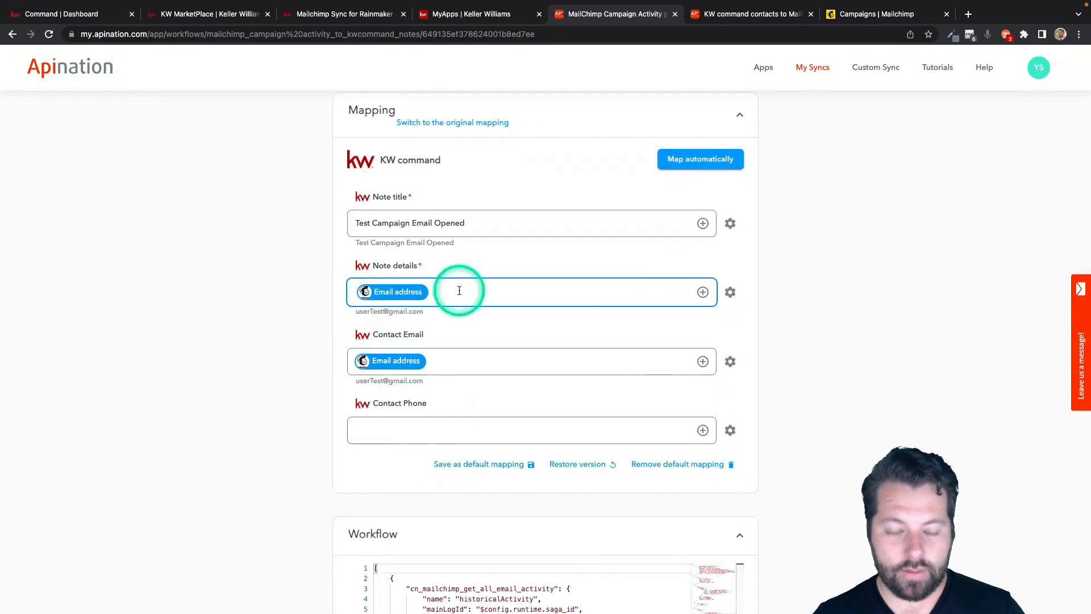
text(has opened)
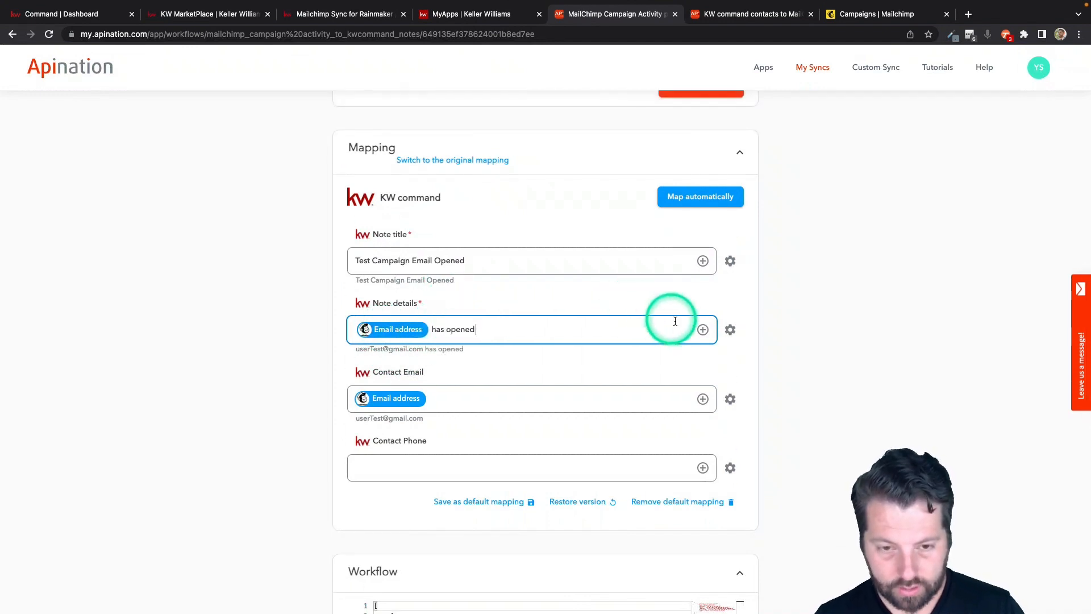
click(703, 330)
scroll(574, 423, down, 1)
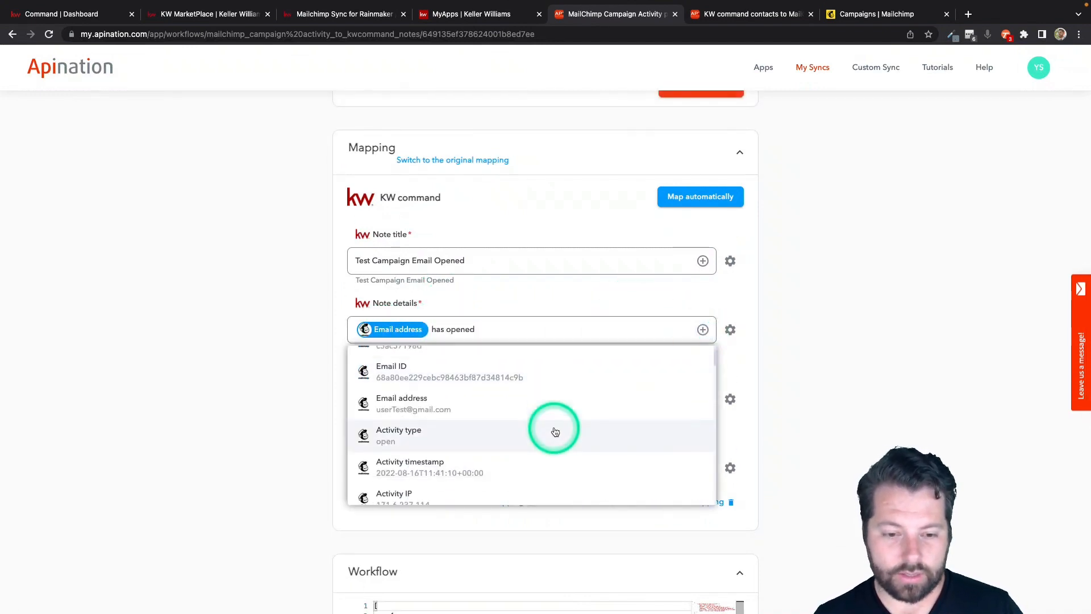
click(545, 436)
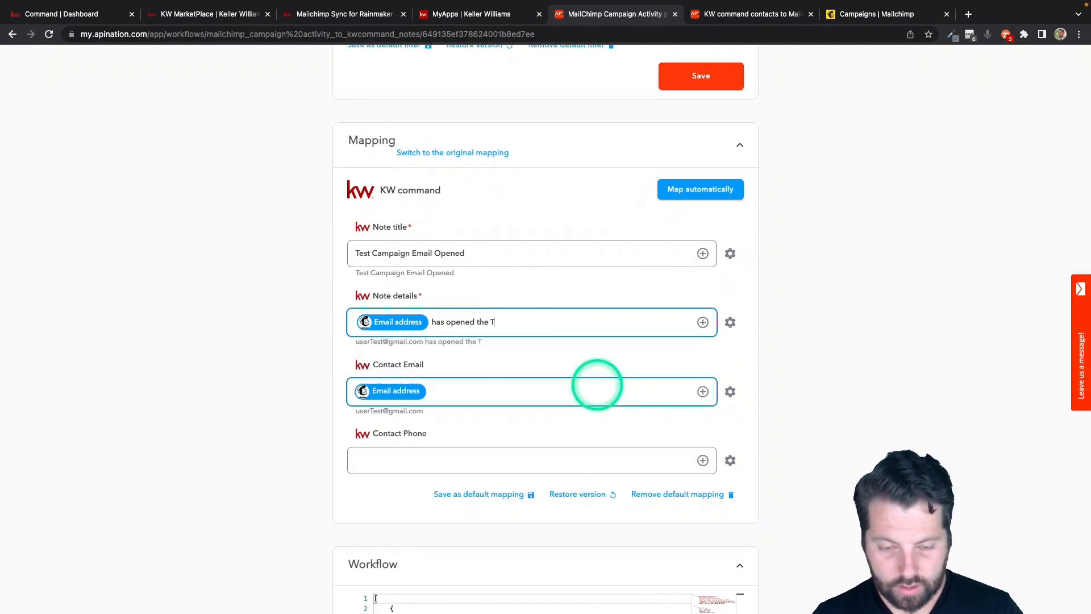
text(the Test Campaign Email at)
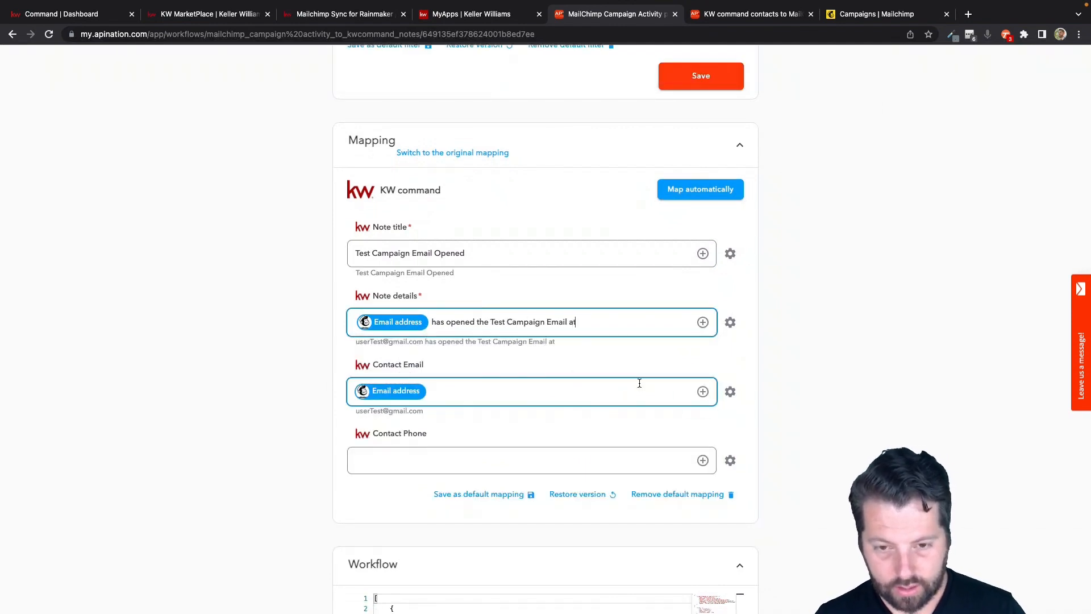
- Insert the Mailchimp Activity timestamp field at the end of the note details mapping
click(703, 322)
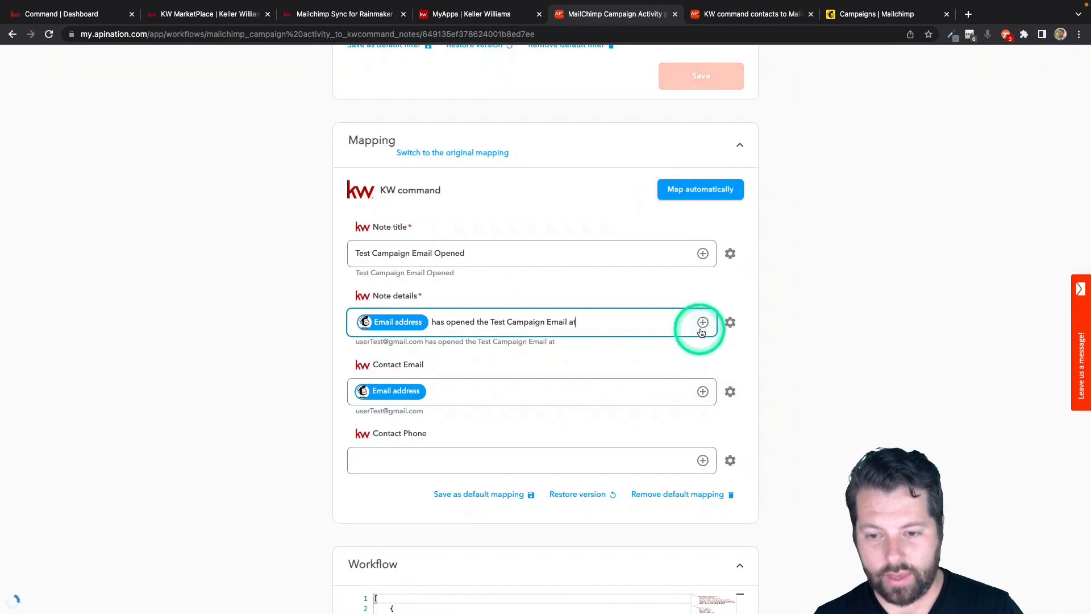
scroll(539, 410, down, 3)
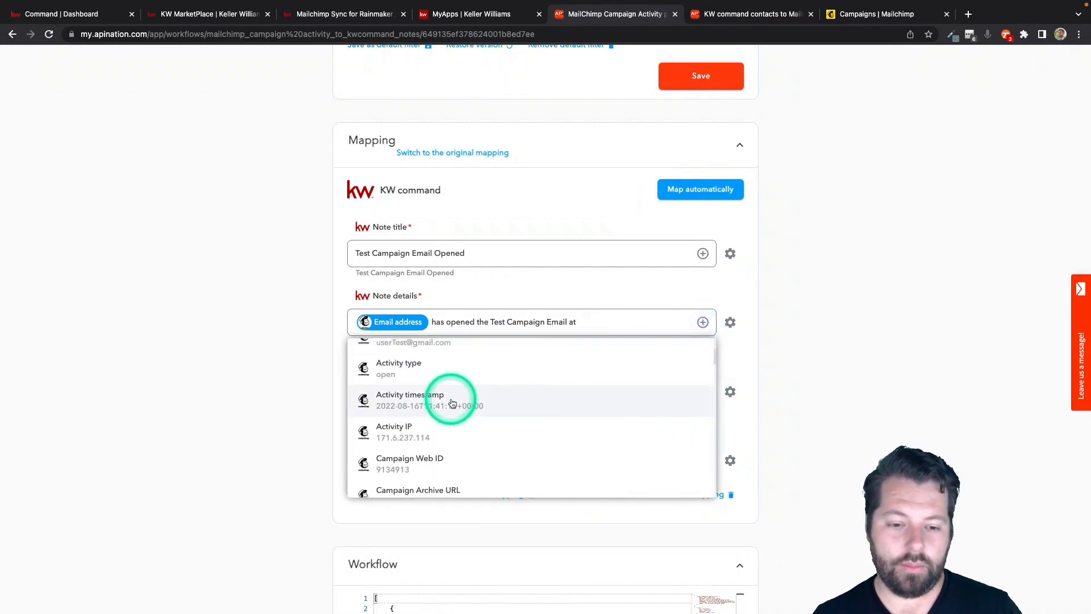
click(453, 393)
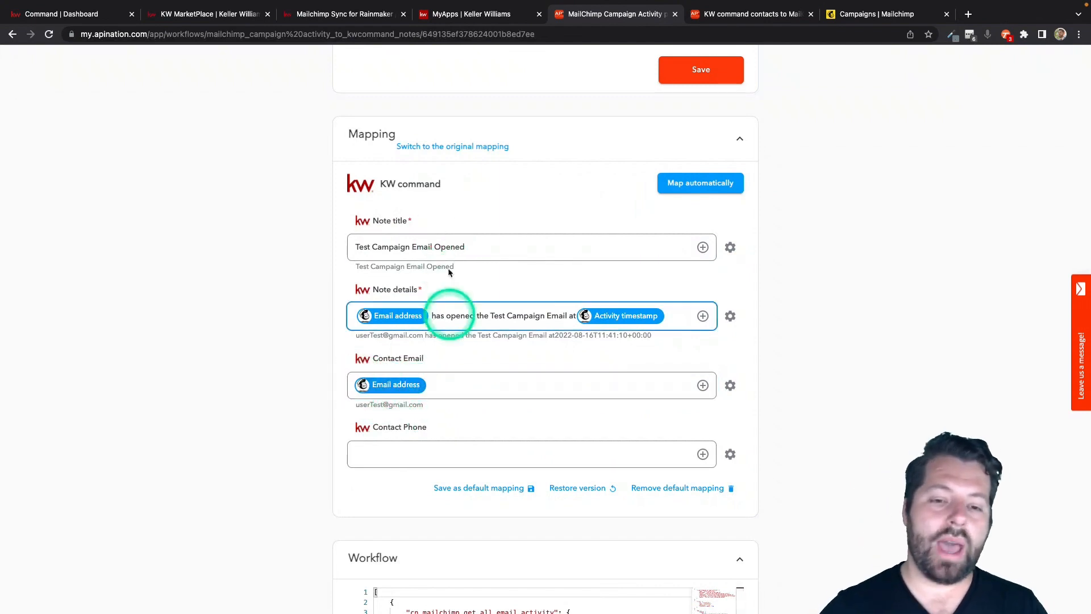
- Turn on the MailChimp Campaign Activity sync and return to its settings to review the configuration
scroll(466, 433, down, 1)
scroll(467, 436, down, 2)
scroll(467, 436, up, 15)
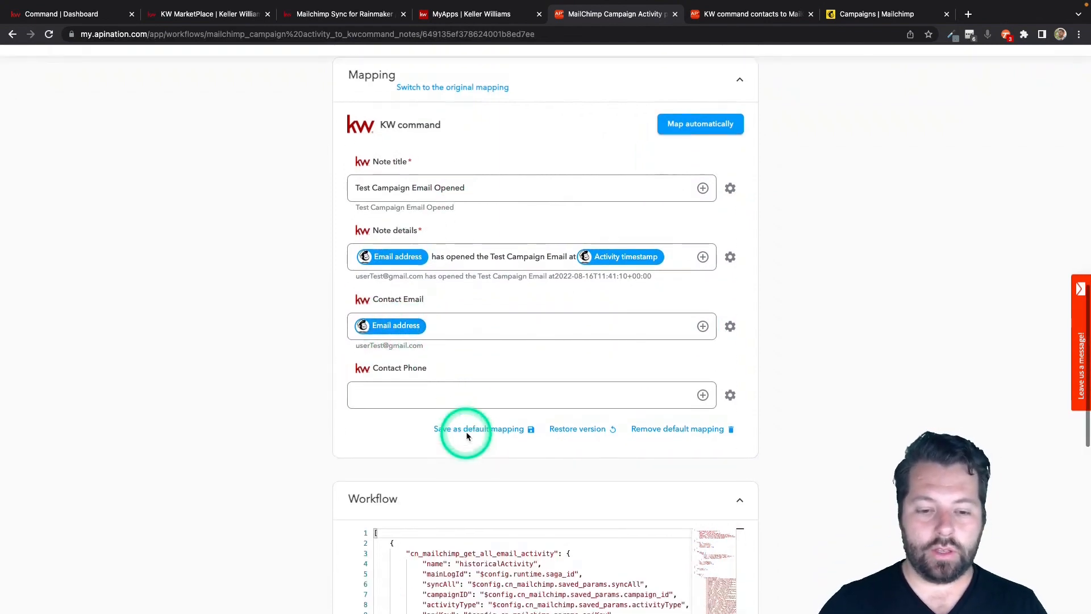
scroll(467, 436, down, 8)
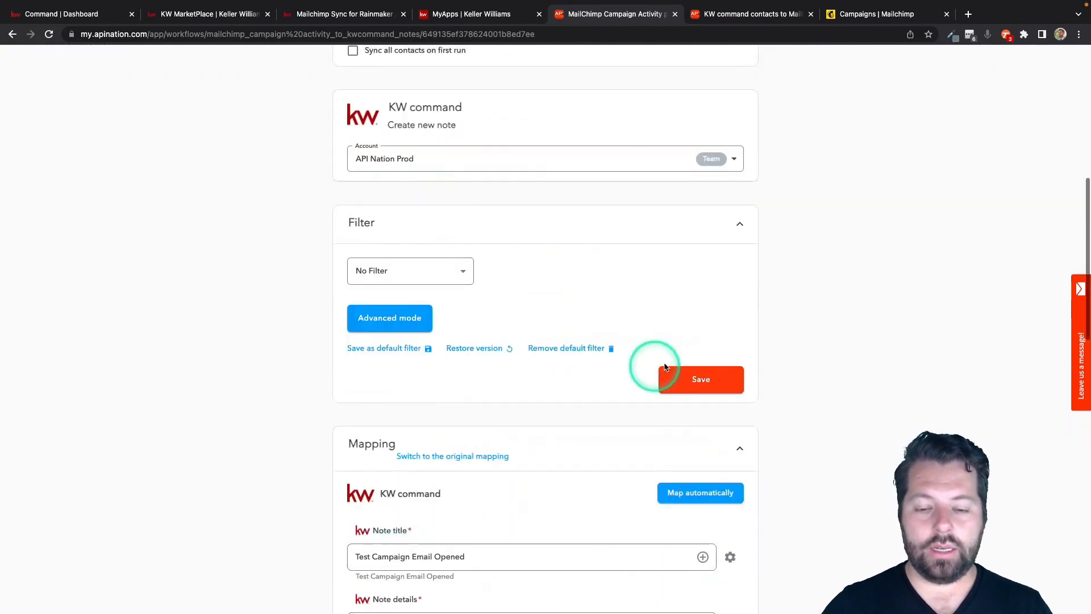
scroll(681, 380, up, 3)
scroll(681, 380, up, 5)
click(548, 209)
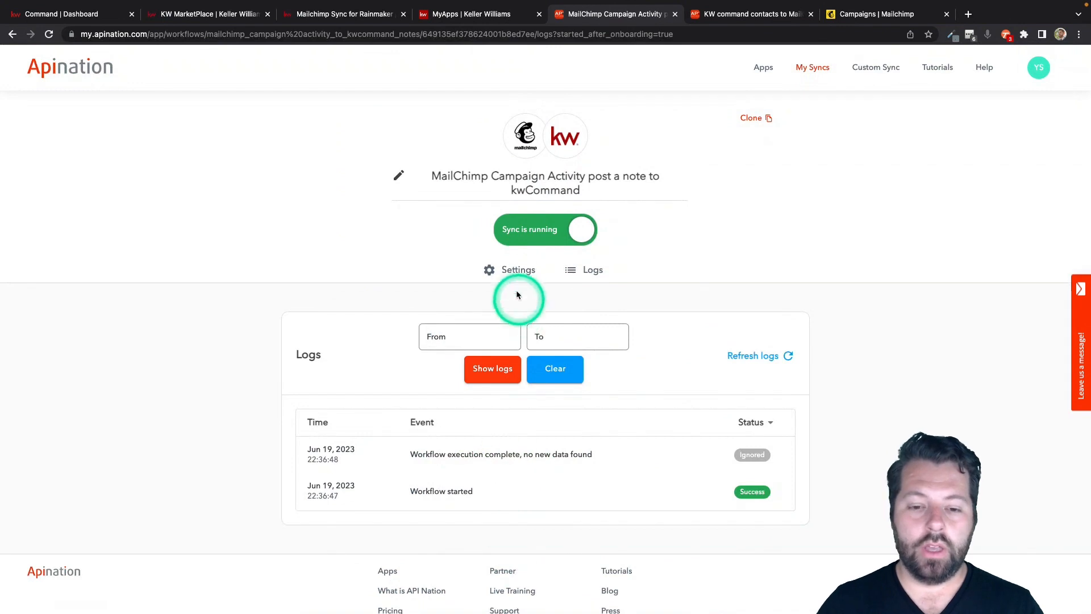
click(516, 260)
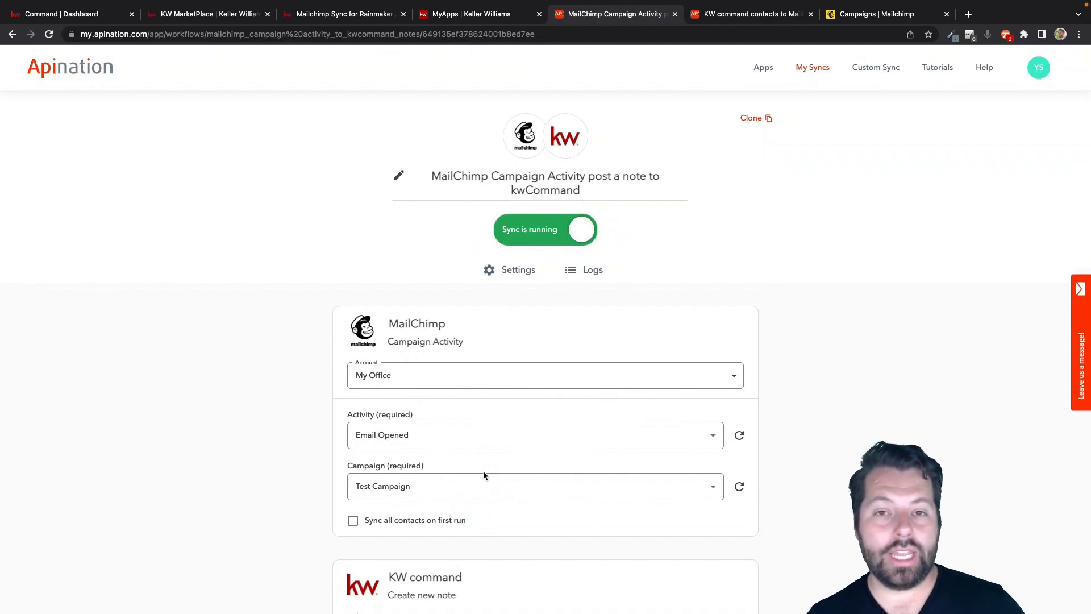
scroll(402, 485, down, 2)
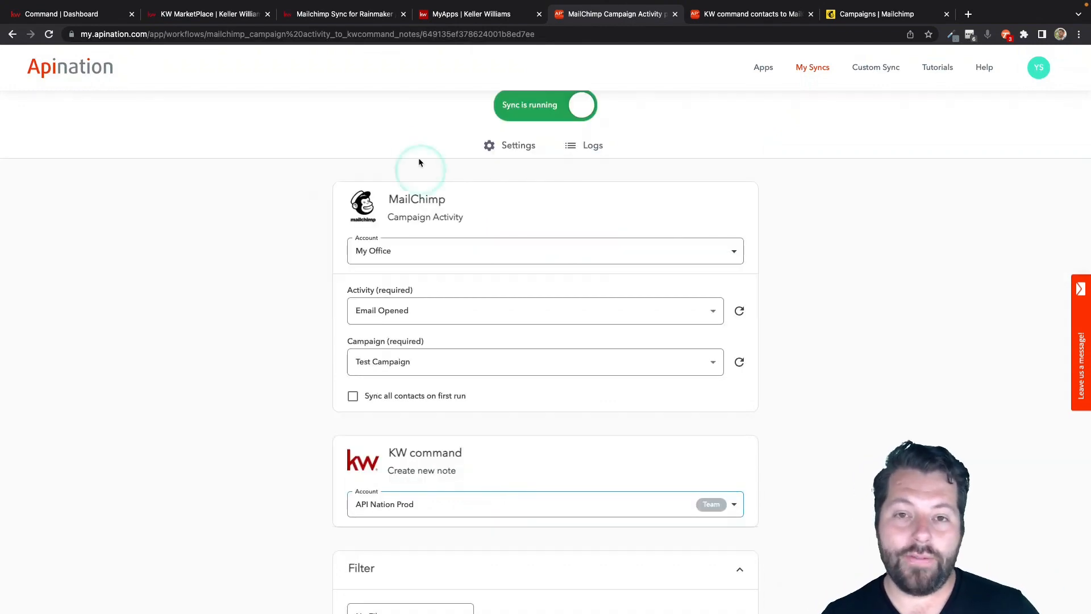
- Switch to KW Command and open a contact's record from the contacts list to view its timeline
click(54, 14)
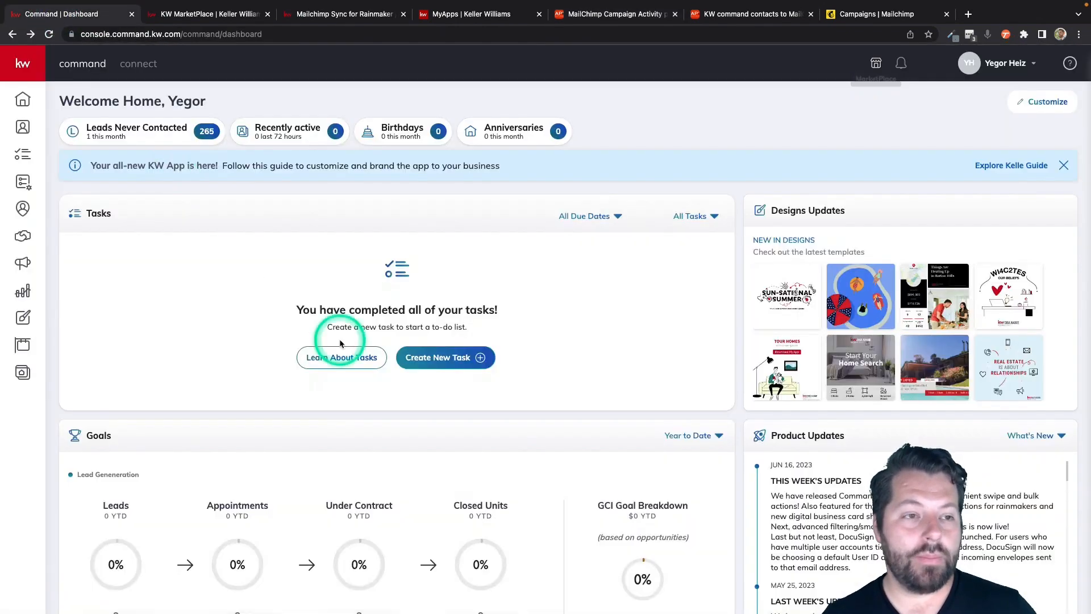
click(29, 133)
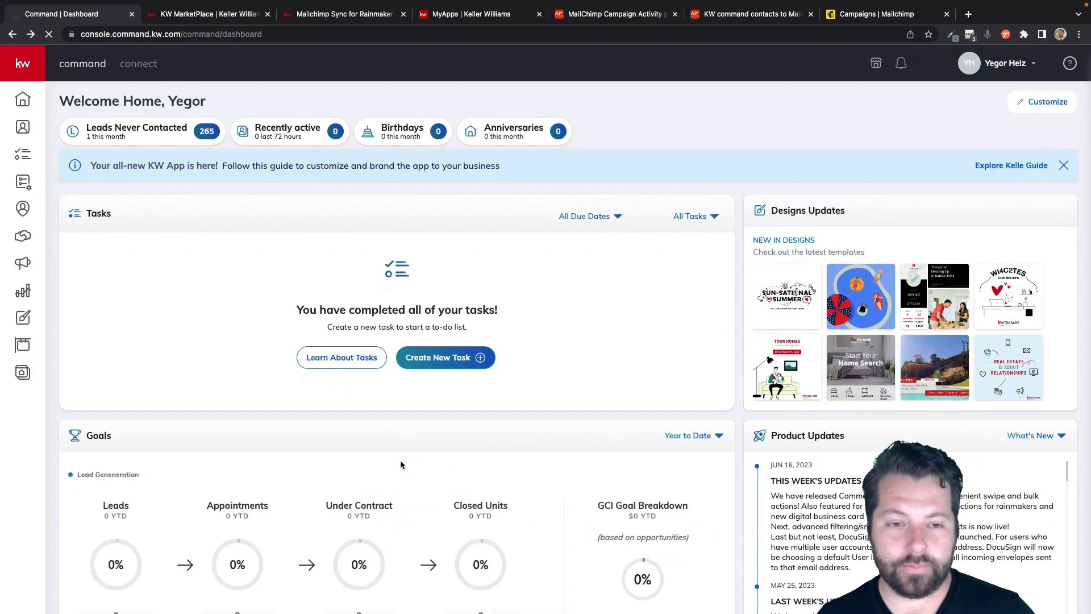
click(126, 443)
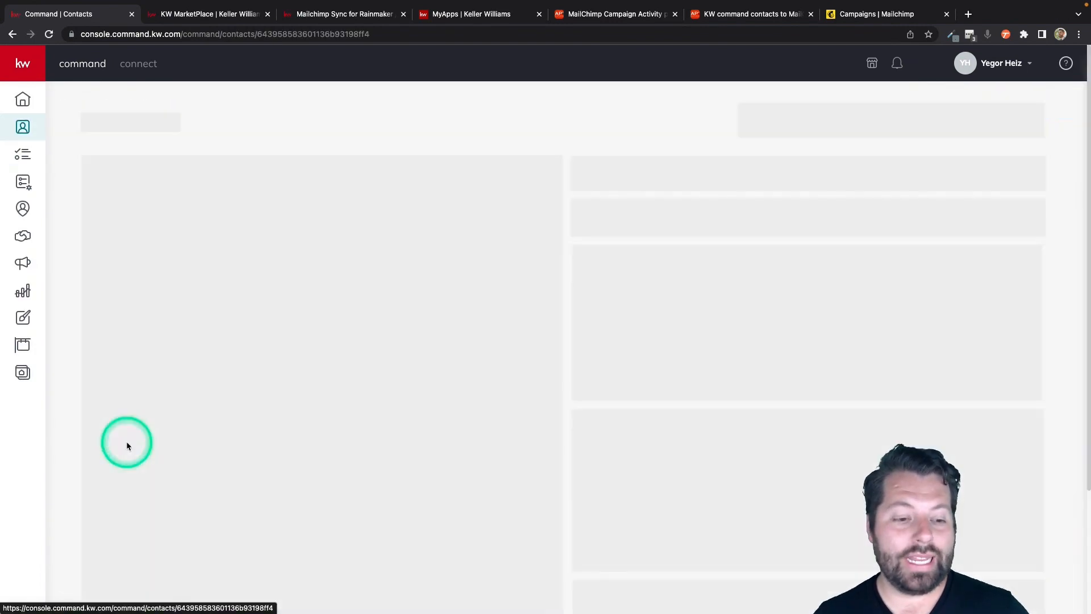
click(317, 416)
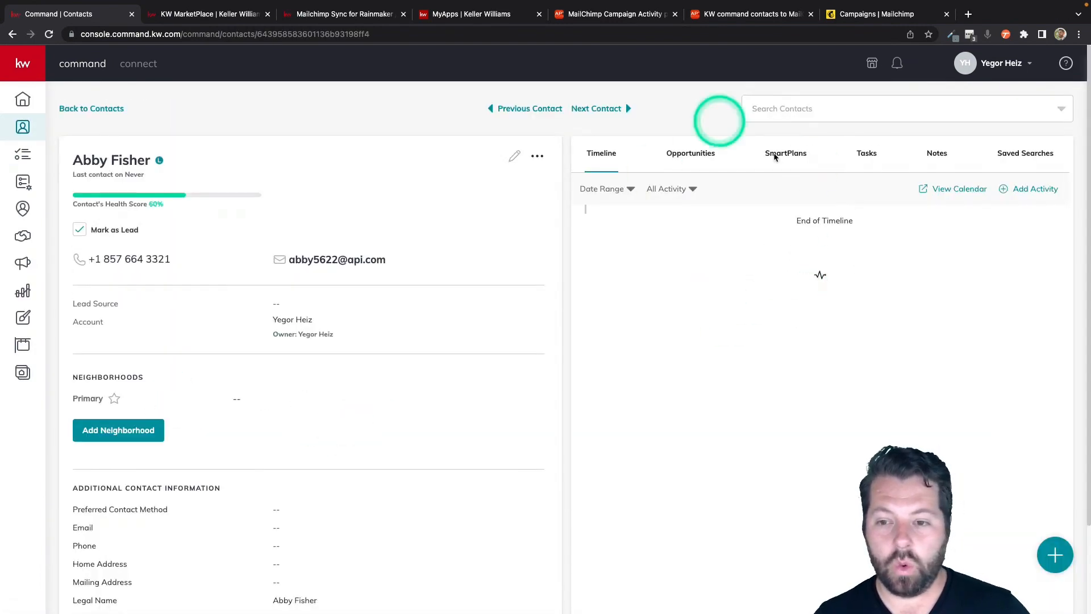